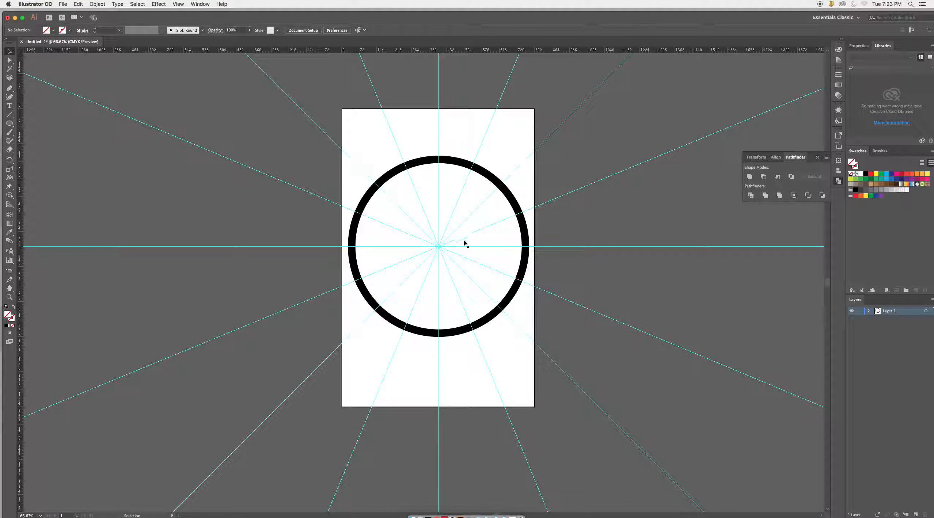
Step: Select the circle outlines and move them onto a new layer above Layer 1, with the Layers panel floated beside the artboard
{"action": "key", "text": "a"}
{"action": "key", "text": "v"}
{"action": "key", "text": "super+a"}
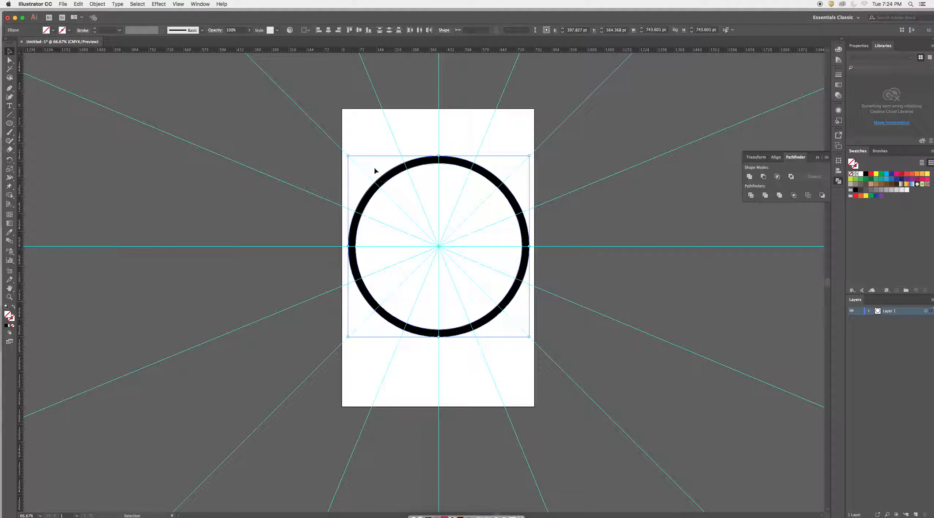
{"action": "left_click_drag", "start_coordinate": [349, 156], "coordinate": [348, 156]}
{"action": "left_click", "coordinate": [838, 146]}
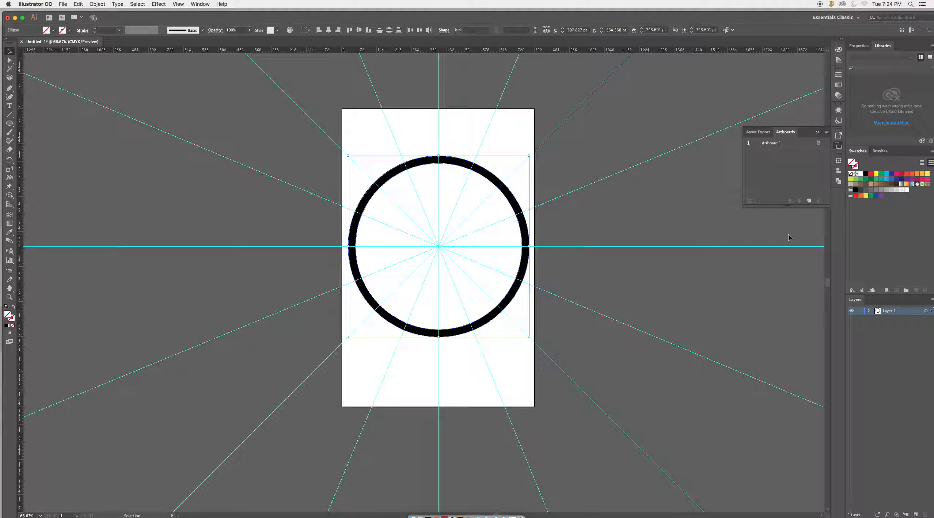
{"action": "left_click_drag", "start_coordinate": [860, 301], "coordinate": [612, 197]}
{"action": "left_click", "coordinate": [817, 132]}
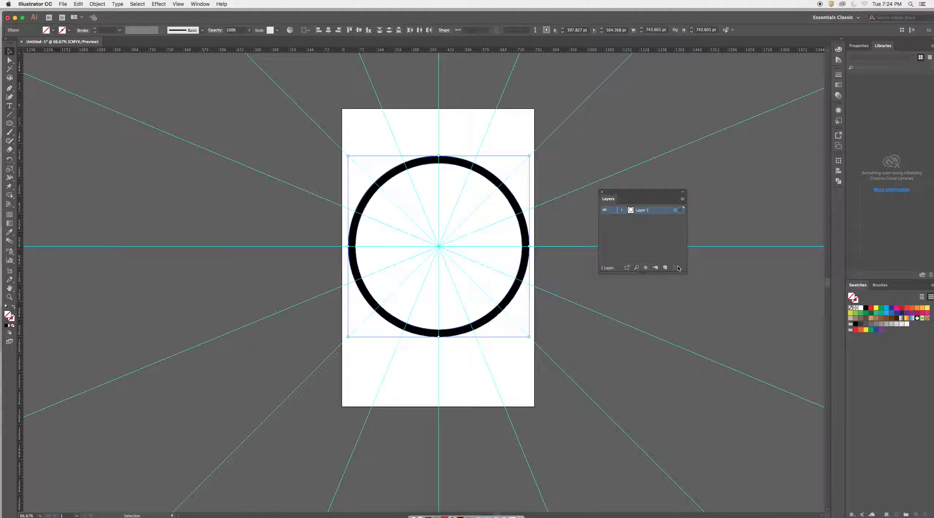
{"action": "left_click", "coordinate": [665, 270]}
{"action": "left_click_drag", "start_coordinate": [681, 218], "coordinate": [680, 210]}
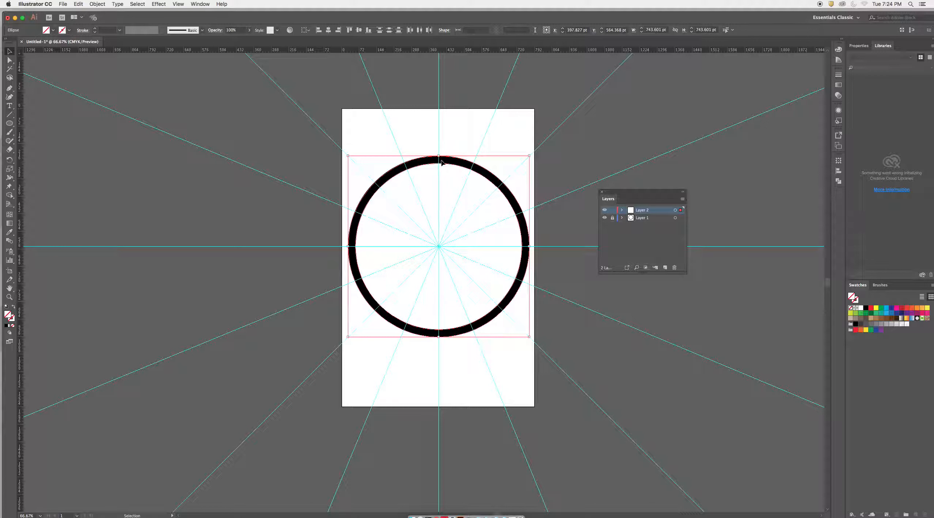
Step: Fill the outer circle outline on Layer 2 with a light green swatch and send it to the back
{"action": "left_click", "coordinate": [426, 145]}
{"action": "left_click", "coordinate": [429, 165]}
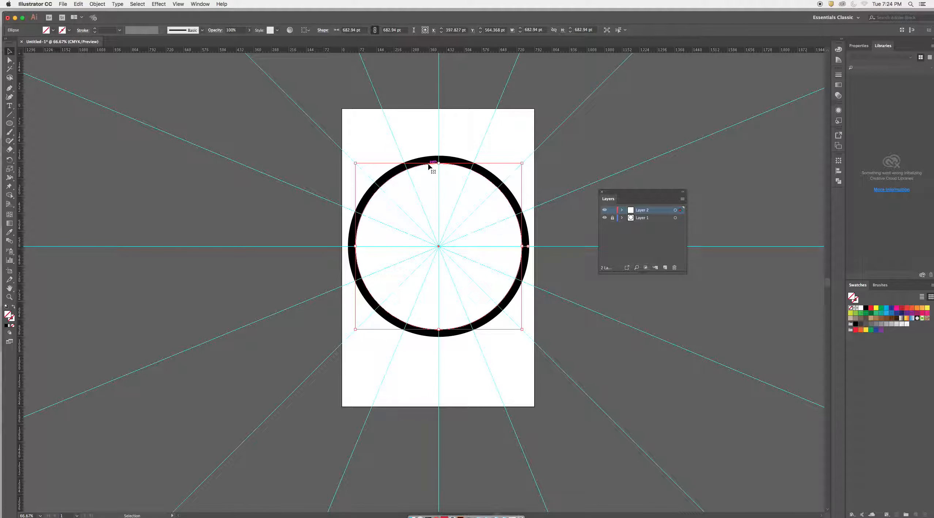
{"action": "left_click_drag", "start_coordinate": [429, 165], "coordinate": [426, 158]}
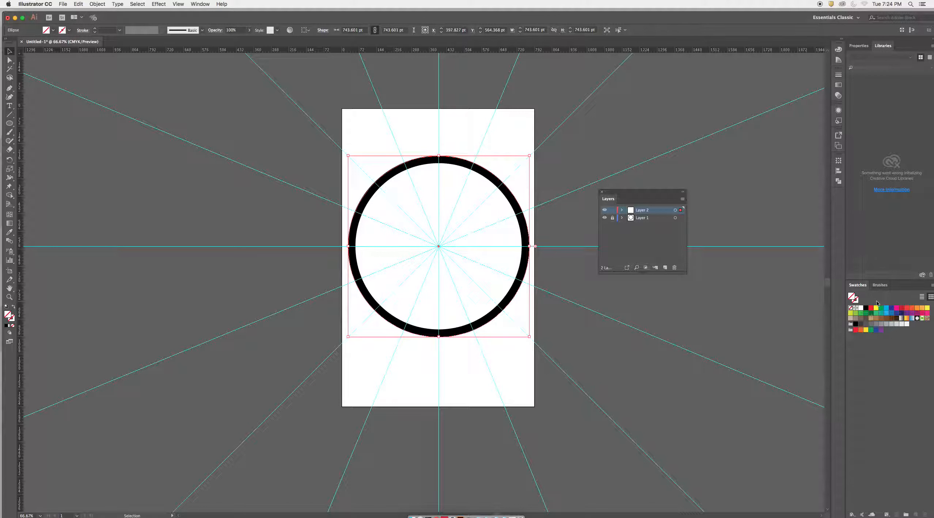
{"action": "left_click", "coordinate": [856, 313]}
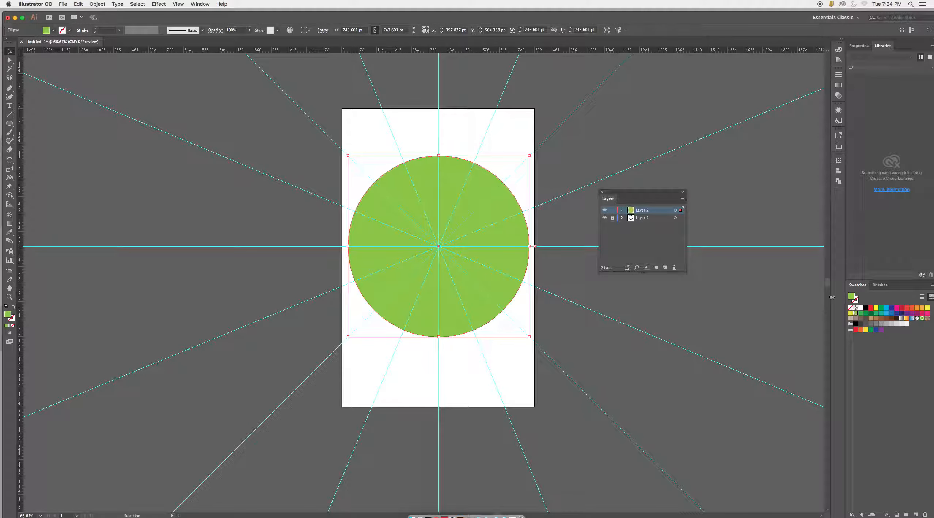
{"action": "right_click", "coordinate": [494, 189]}
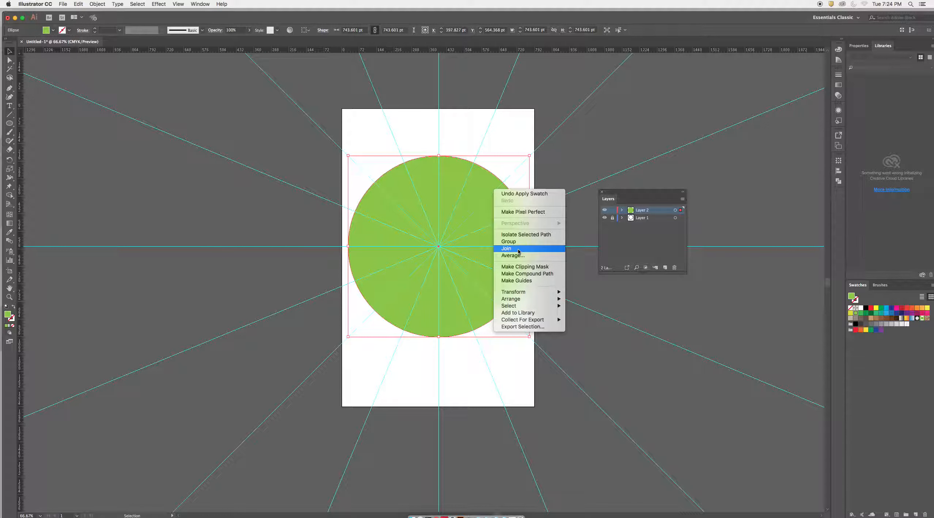
{"action": "mouse_move", "coordinate": [519, 302]}
{"action": "left_click", "coordinate": [603, 320]}
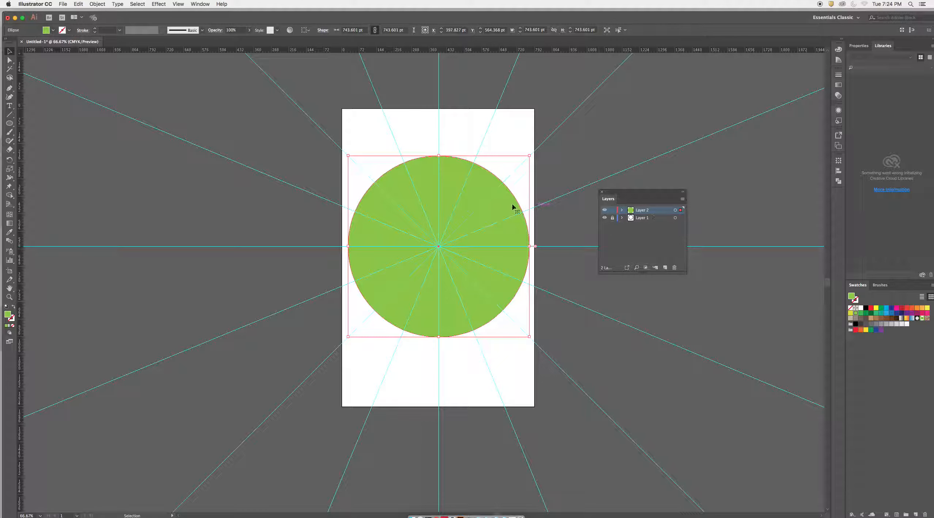
Step: Move the green circle onto Layer 1 and send it behind the black ring, unlocking the layer only for this edit
{"action": "left_click", "coordinate": [613, 218]}
{"action": "left_click_drag", "start_coordinate": [681, 214], "coordinate": [681, 218]}
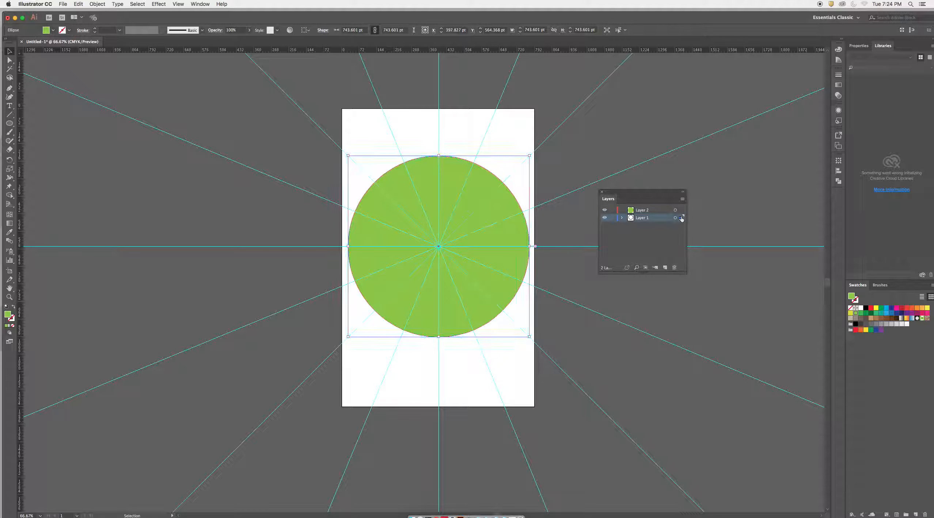
{"action": "right_click", "coordinate": [501, 210]}
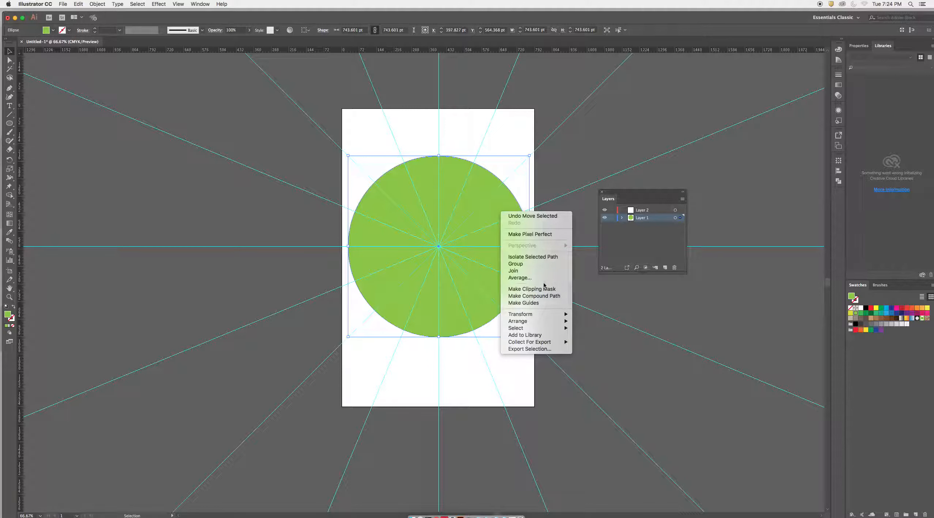
{"action": "mouse_move", "coordinate": [527, 322]}
{"action": "left_click", "coordinate": [603, 344]}
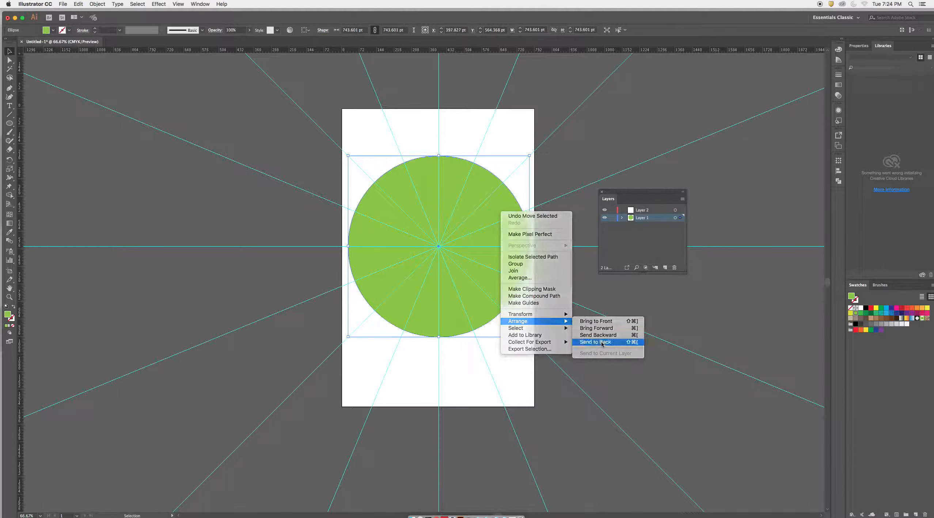
{"action": "left_click", "coordinate": [613, 218]}
Step: On Layer 2, draw a vertical Pen line about 863 pt long through the circle's center, extending past the ring at both ends
{"action": "left_click", "coordinate": [650, 211]}
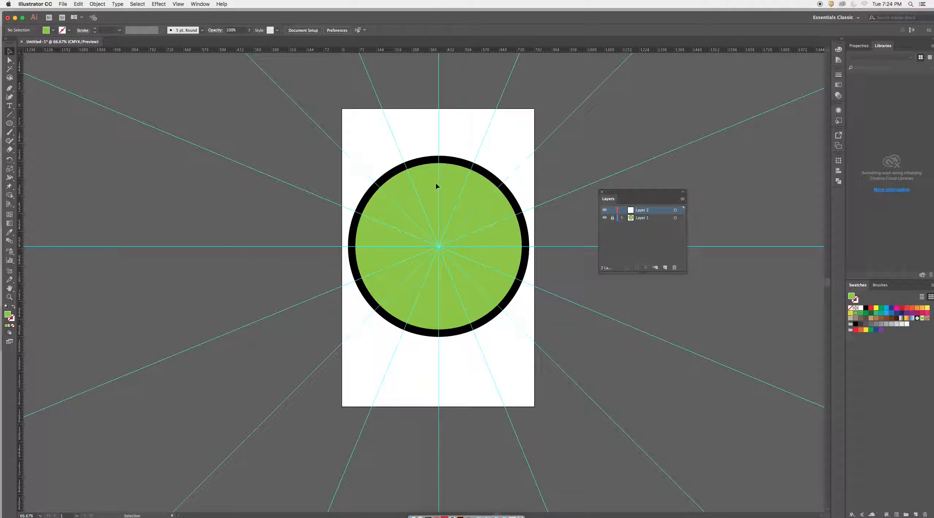
{"action": "left_click", "coordinate": [10, 89]}
{"action": "left_click", "coordinate": [438, 146]}
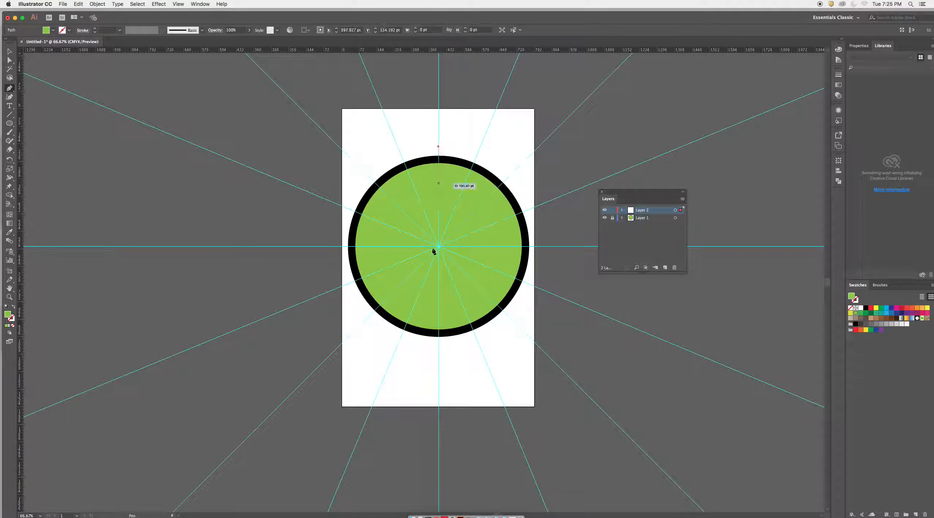
{"action": "left_click", "coordinate": [439, 356]}
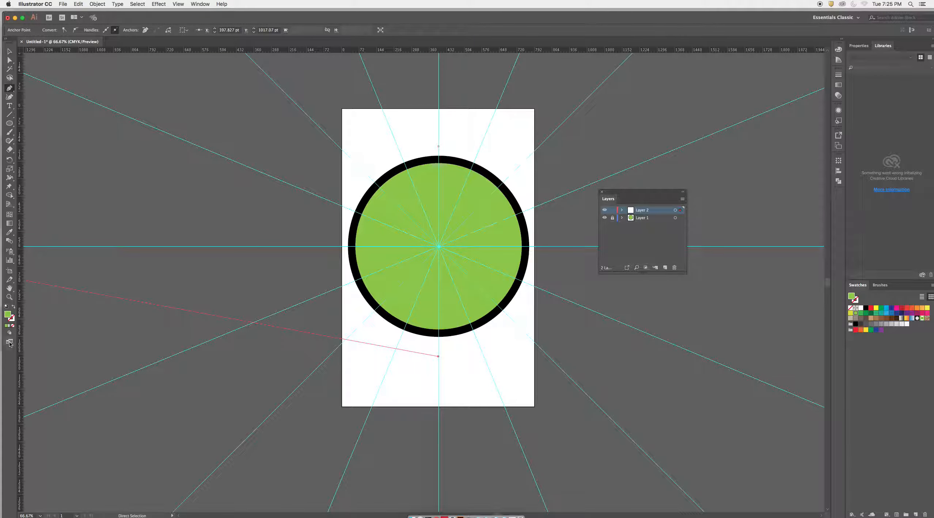
Step: Give the vertical line no fill and a black stroke with a weight of 4 pt
{"action": "left_click", "coordinate": [11, 319]}
{"action": "left_click", "coordinate": [12, 326]}
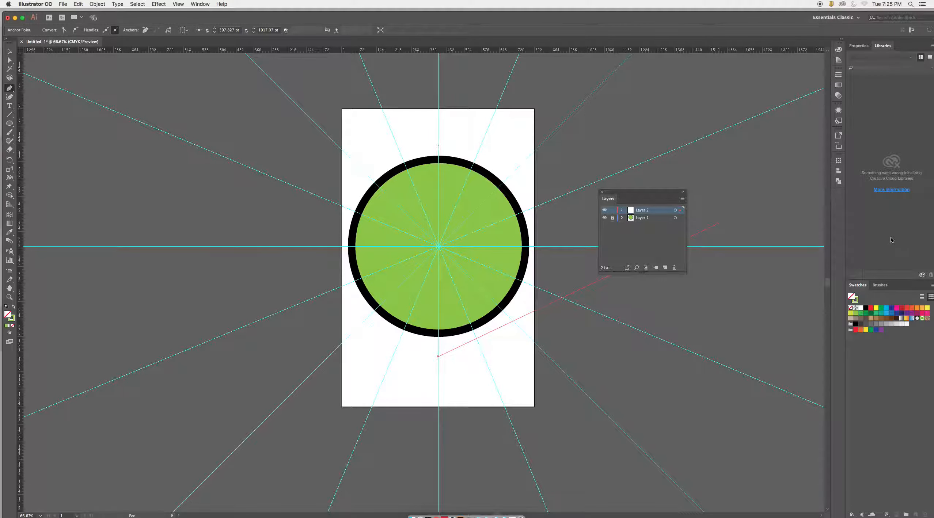
{"action": "left_click", "coordinate": [866, 308]}
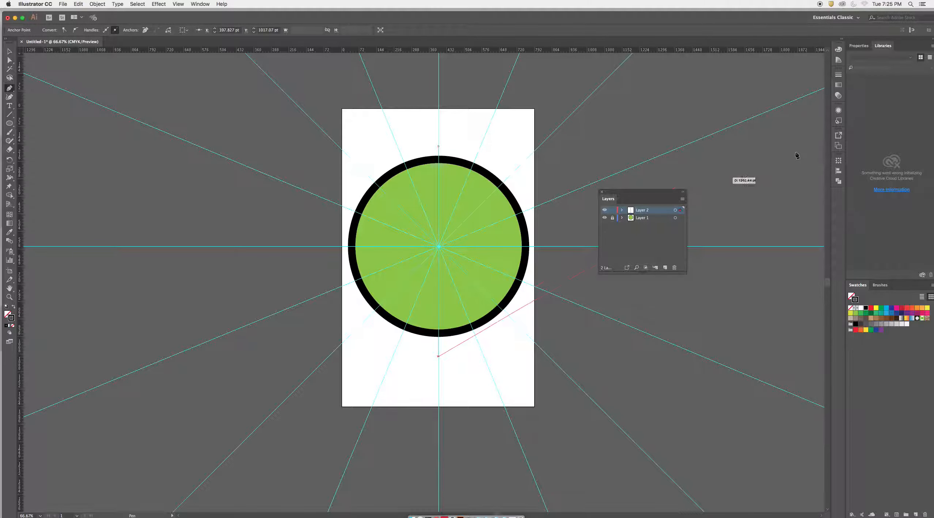
{"action": "left_click", "coordinate": [839, 78]}
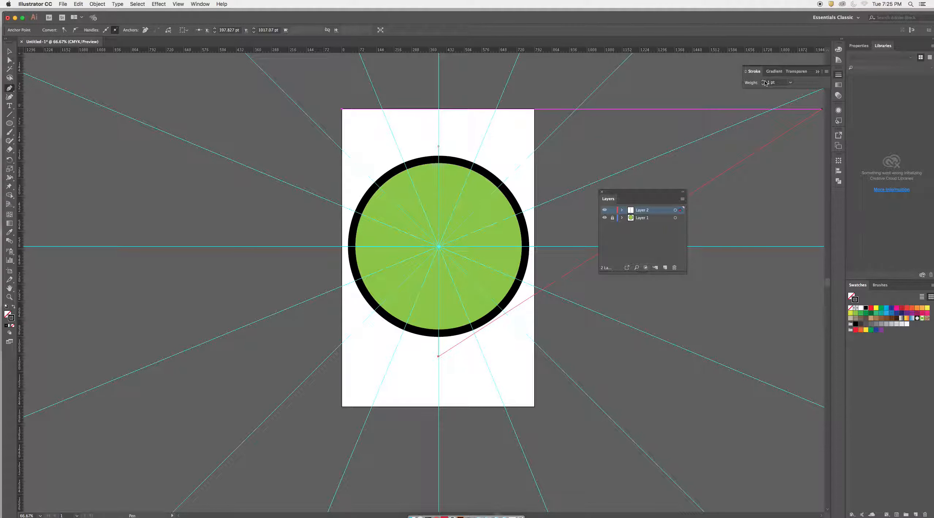
{"action": "left_click", "coordinate": [763, 81]}
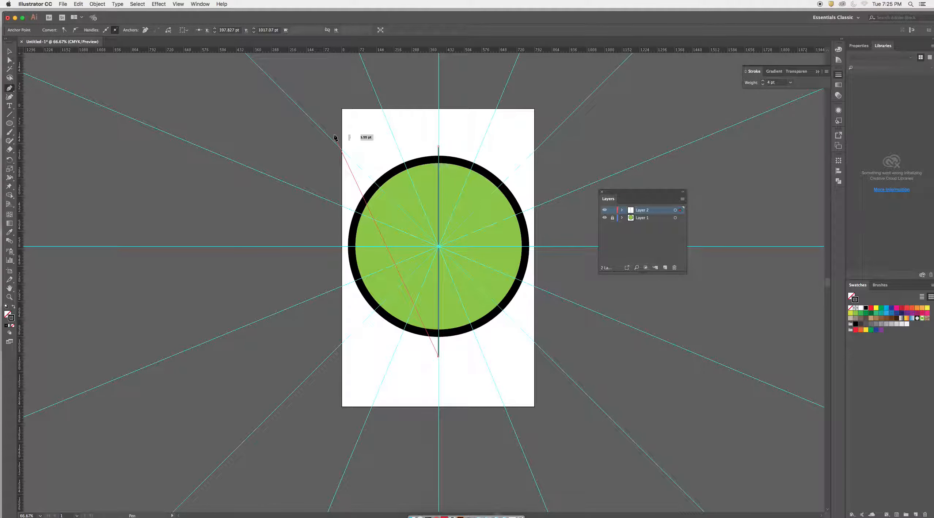
{"action": "left_click", "coordinate": [10, 161]}
{"action": "left_click_drag", "start_coordinate": [444, 161], "coordinate": [440, 267]}
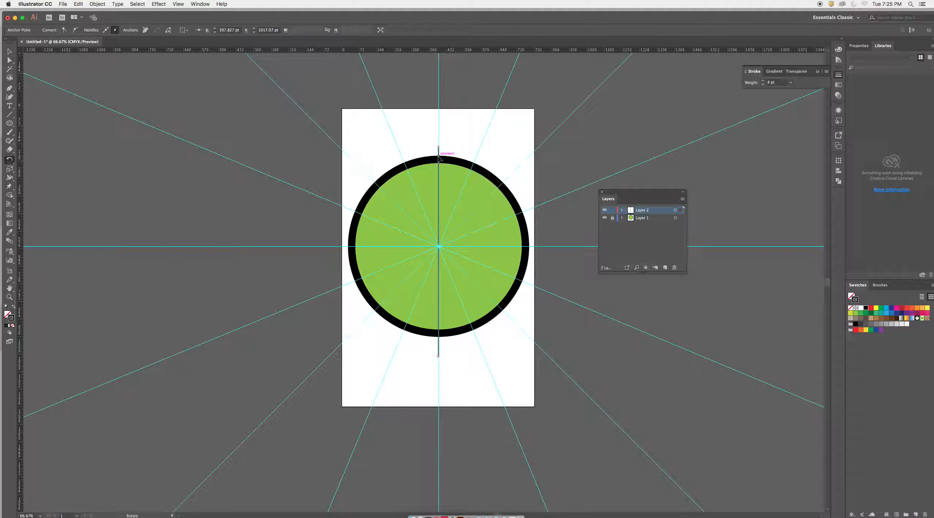
{"action": "left_click_drag", "start_coordinate": [439, 156], "coordinate": [472, 163]}
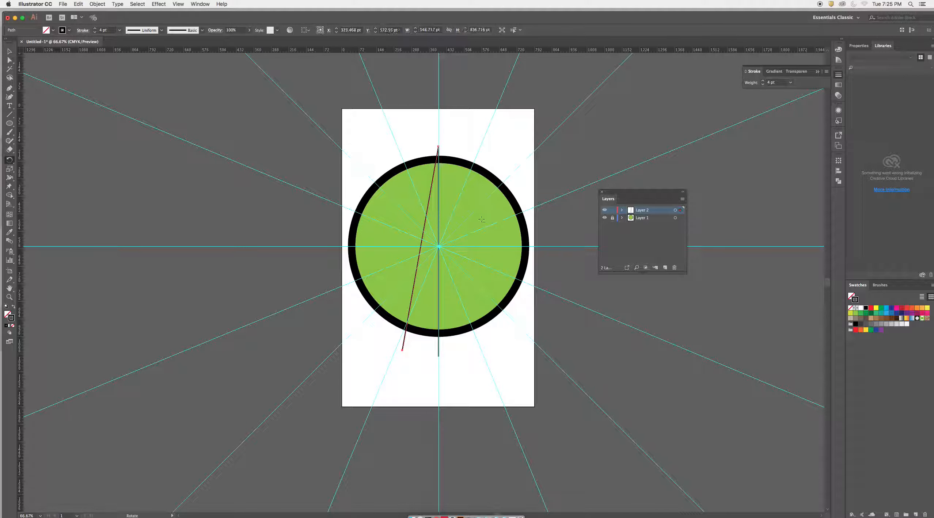
{"action": "key", "text": "super+z"}
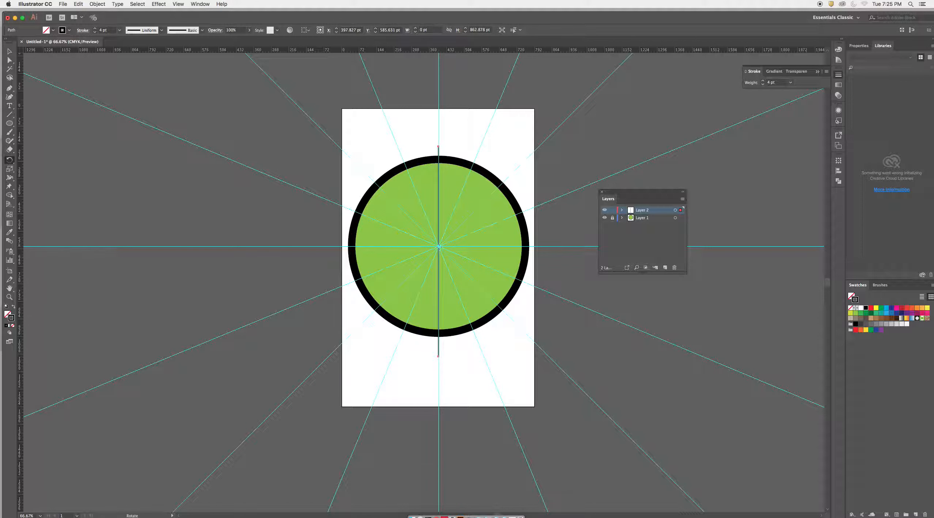
{"action": "left_click_drag", "start_coordinate": [439, 151], "coordinate": [471, 174]}
{"action": "key", "text": "shift"}
{"action": "key", "text": "v"}
{"action": "left_click", "coordinate": [504, 170]}
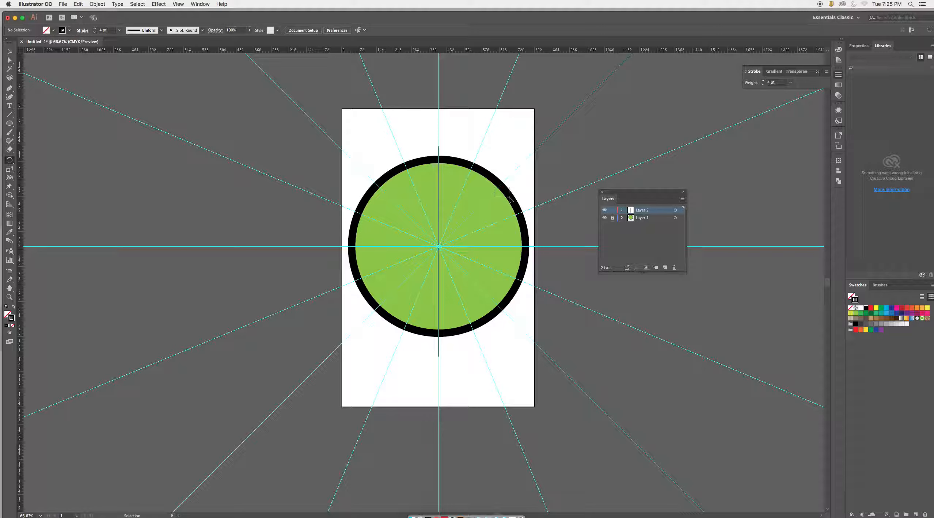
Step: Rotate a copy of the vertical line 45° about the circle's center and repeat the transformation to fill the horizontal and diagonal guides
{"action": "key", "text": "r"}
{"action": "left_click", "coordinate": [439, 150], "text": "super"}
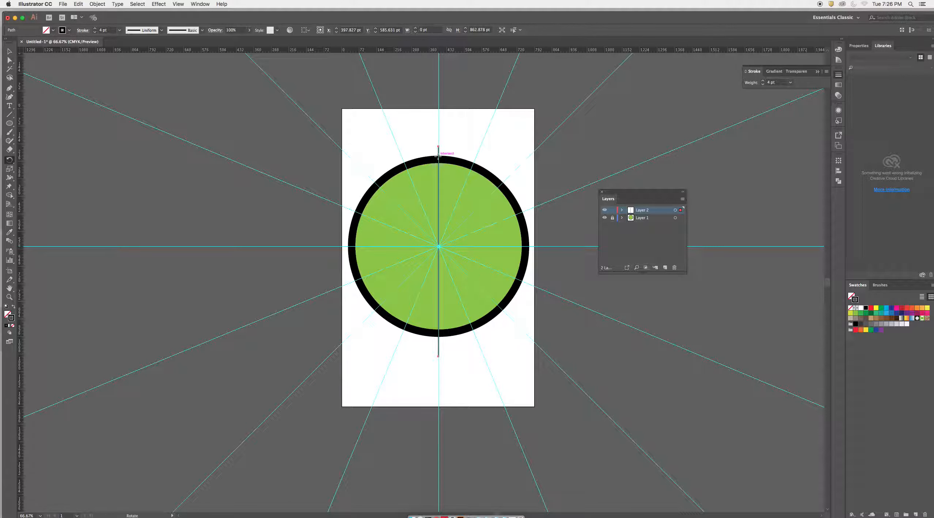
{"action": "left_click_drag", "start_coordinate": [439, 155], "coordinate": [490, 197]}
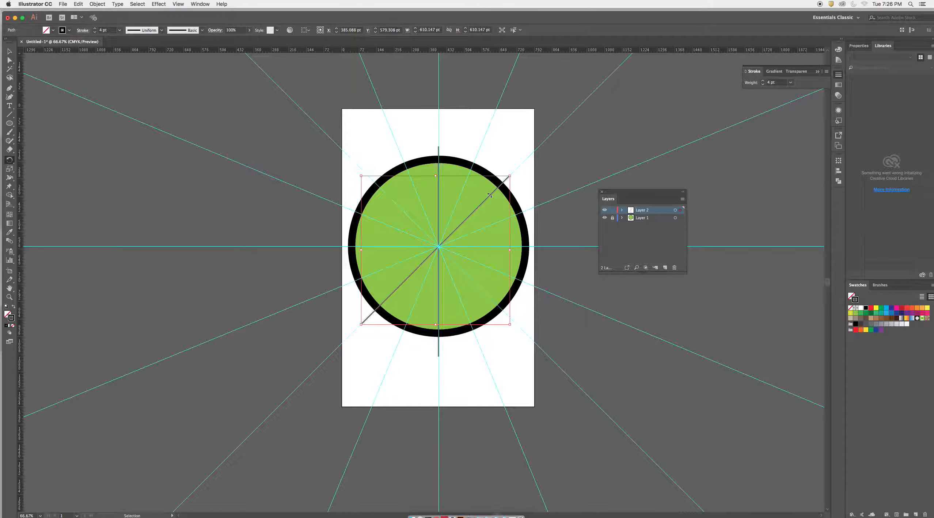
{"action": "key", "text": "super+d"}
{"action": "key", "text": "super+d"}
{"action": "key", "text": "super+d"}
Step: Select all the lines and rotate a copy of the set about the circle's center onto the in-between guides
{"action": "key", "text": "r"}
{"action": "key", "text": "super+shift+a"}
{"action": "key", "text": "v"}
{"action": "left_click_drag", "start_coordinate": [373, 148], "coordinate": [532, 345]}
{"action": "key", "text": "r"}
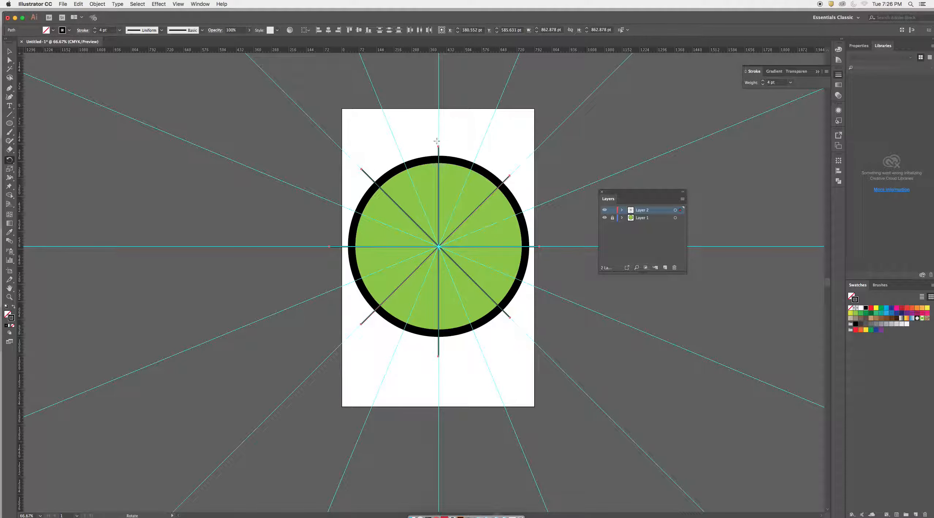
{"action": "left_click_drag", "start_coordinate": [438, 145], "coordinate": [479, 149]}
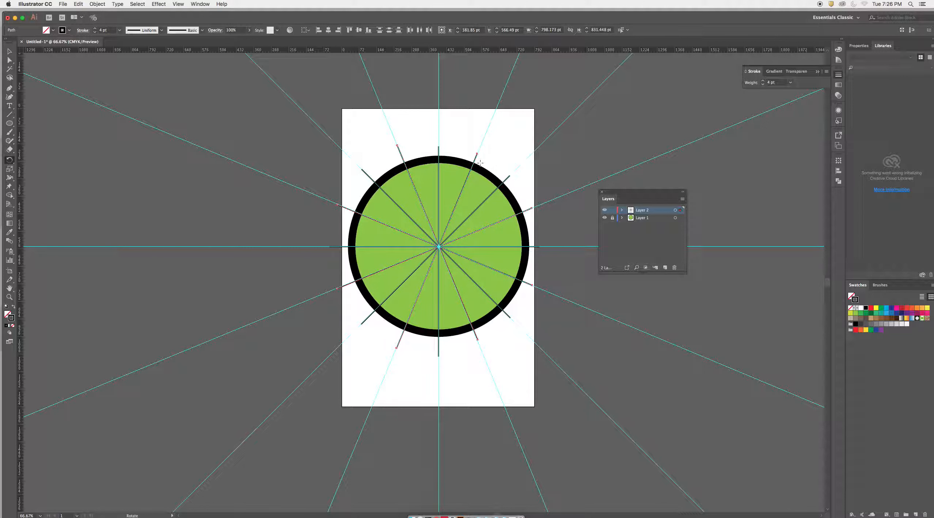
Step: Set the Magic Wand fill color tolerance to 1 and select all the radial lines with it
{"action": "double_click", "coordinate": [9, 68]}
{"action": "left_click", "coordinate": [105, 169]}
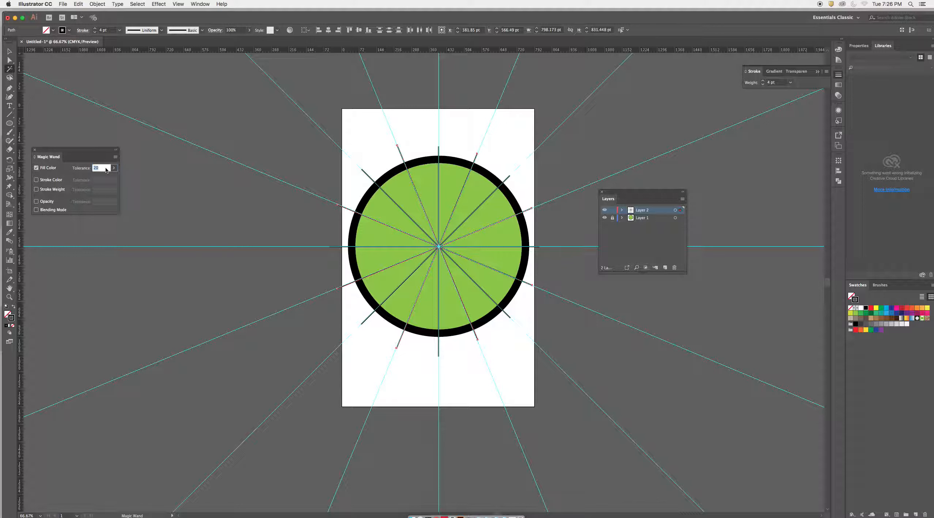
{"action": "type", "text": "1"}
{"action": "key", "text": "Return"}
{"action": "left_click", "coordinate": [364, 172]}
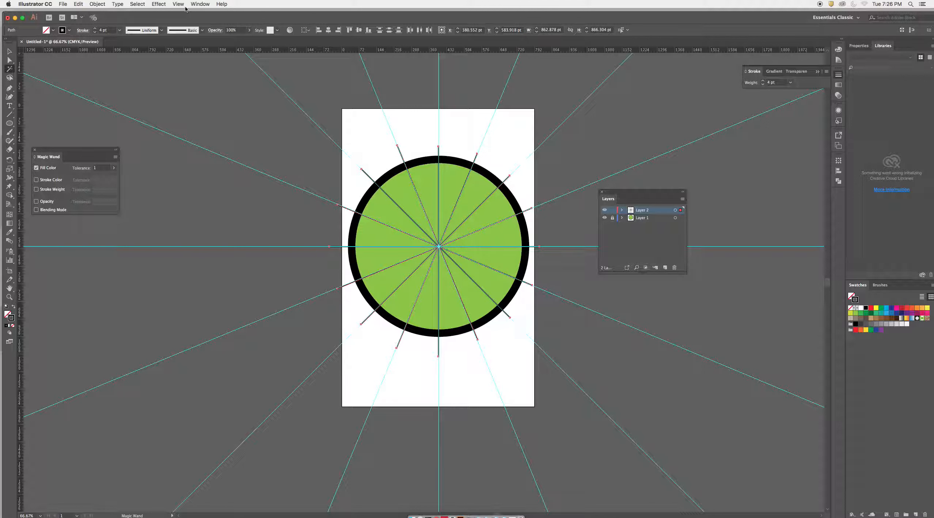
Step: Expand the fill and stroke of the selected radial lines into outlined shapes
{"action": "left_click", "coordinate": [97, 4]}
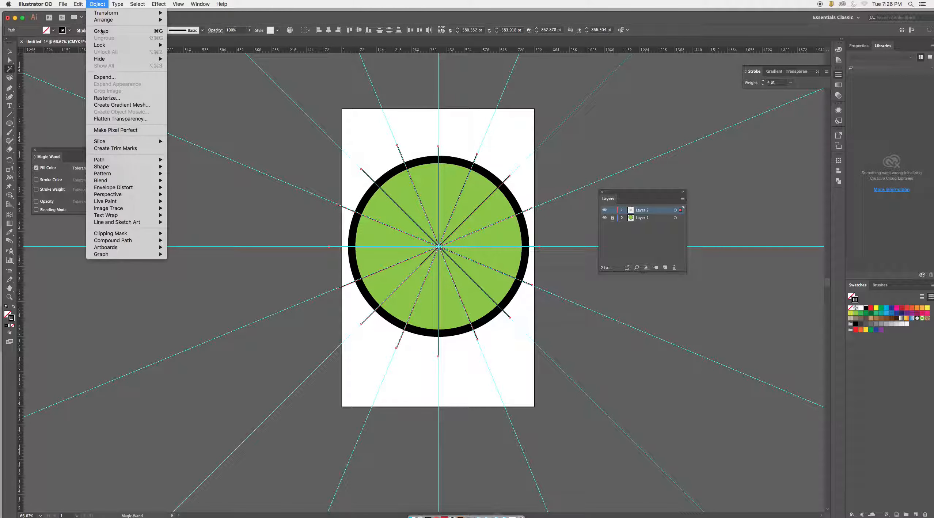
{"action": "left_click", "coordinate": [106, 77]}
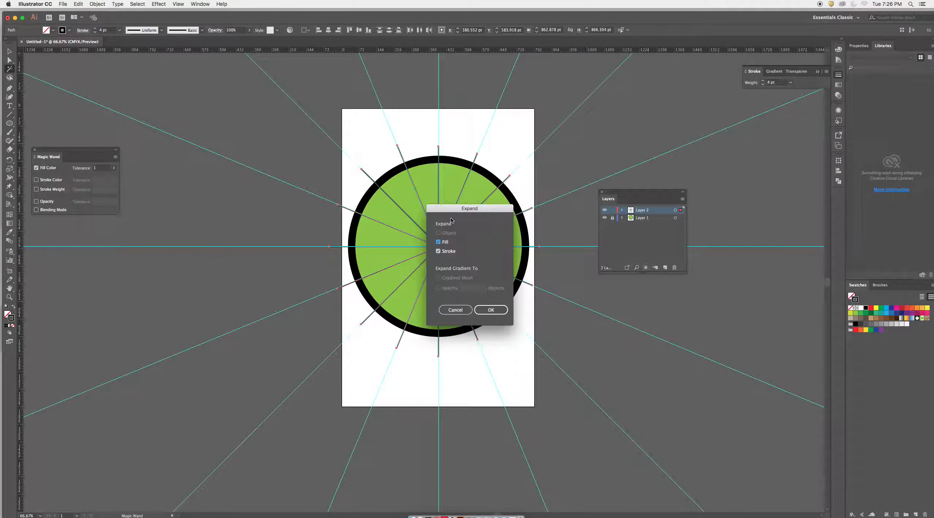
{"action": "left_click", "coordinate": [484, 311]}
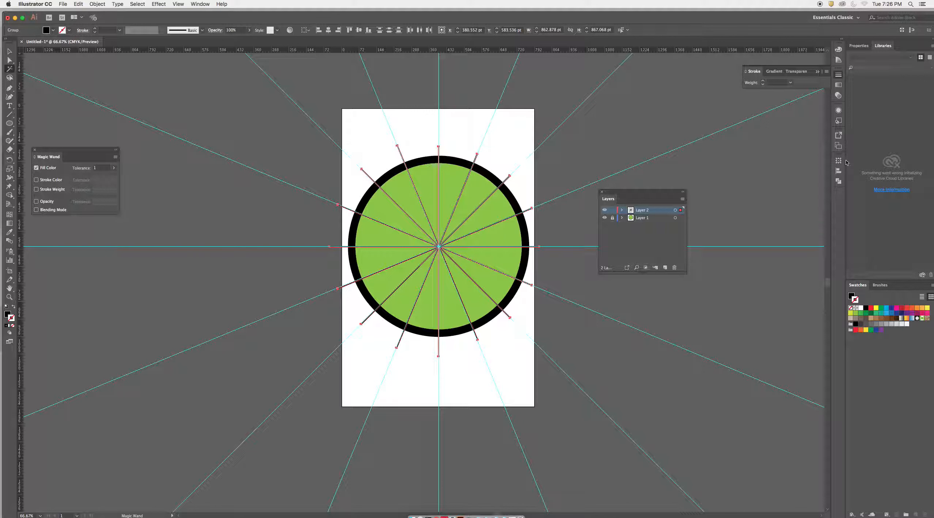
Step: Unite the expanded radial lines into a single shape with Pathfinder
{"action": "key", "text": "v"}
{"action": "left_click", "coordinate": [208, 5]}
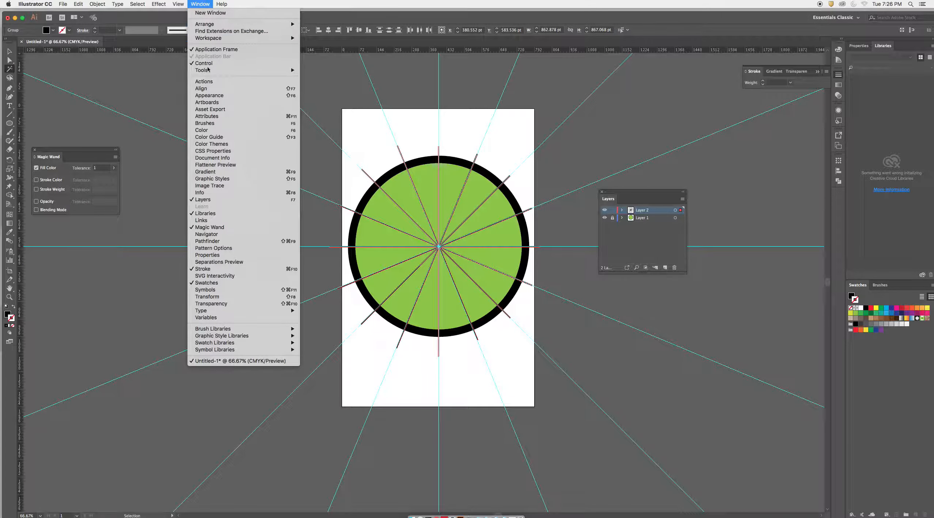
{"action": "left_click", "coordinate": [219, 241]}
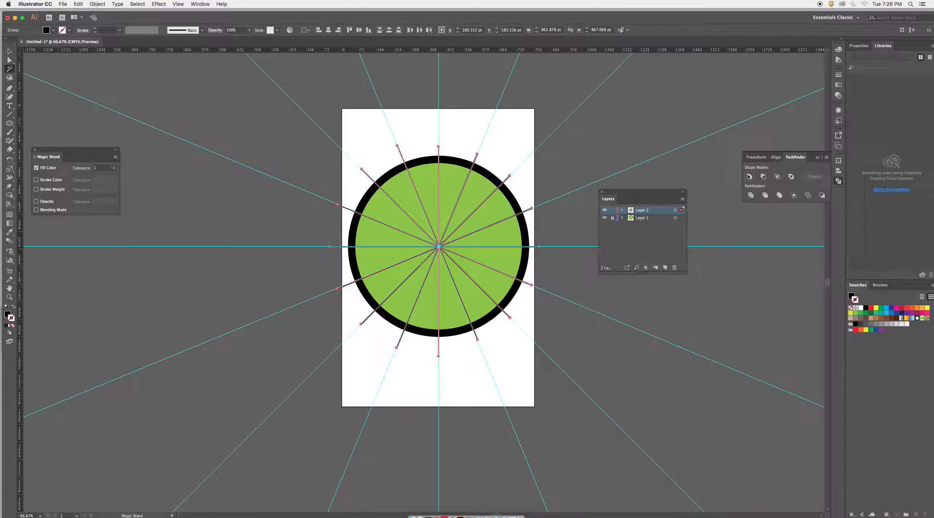
{"action": "left_click", "coordinate": [424, 195]}
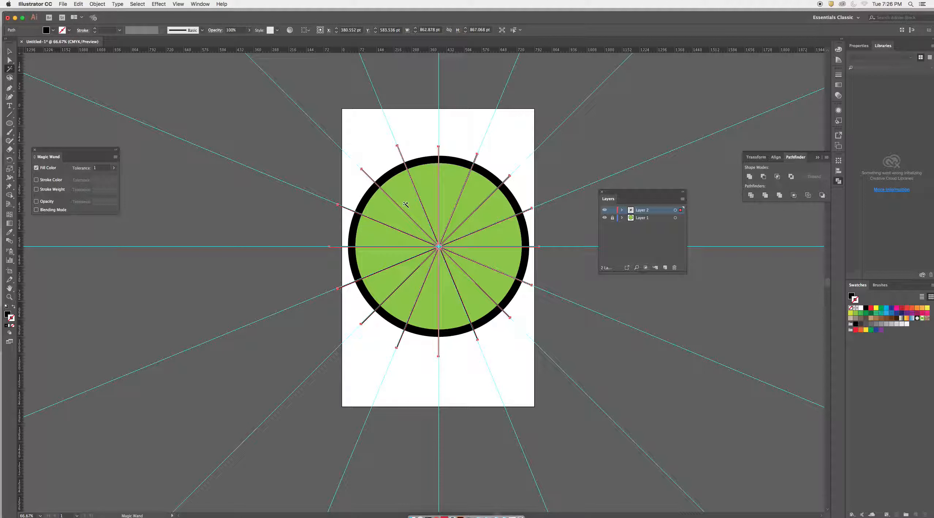
Step: Unlock Layer 1 and select the small unfilled inner circle in outline view, returning to preview
{"action": "key", "text": "v"}
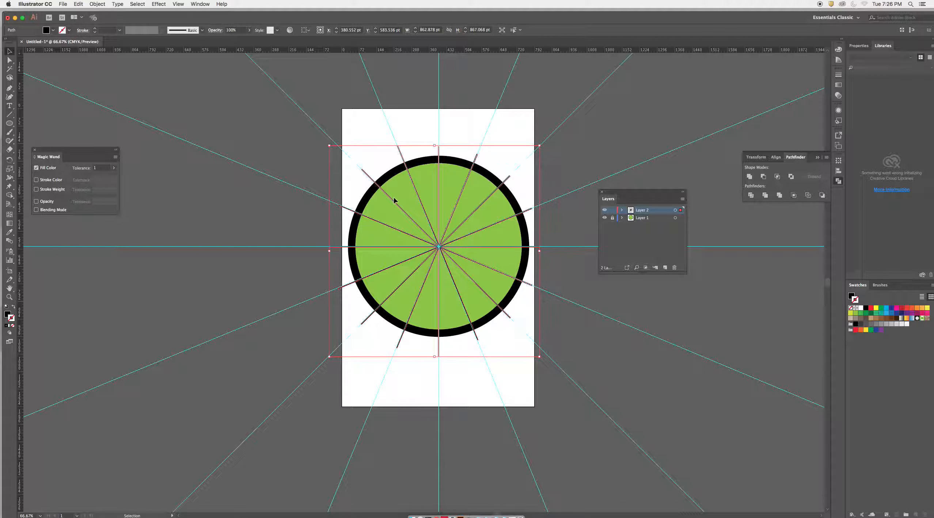
{"action": "left_click", "coordinate": [613, 218]}
{"action": "key", "text": "a"}
{"action": "left_click", "coordinate": [445, 208]}
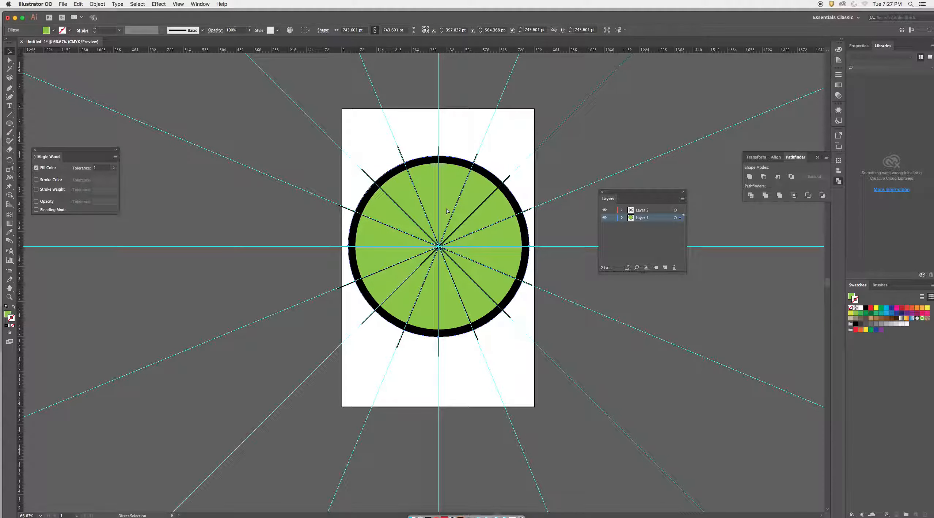
{"action": "key", "text": "super+y"}
{"action": "key", "text": "v"}
{"action": "left_click", "coordinate": [444, 217]}
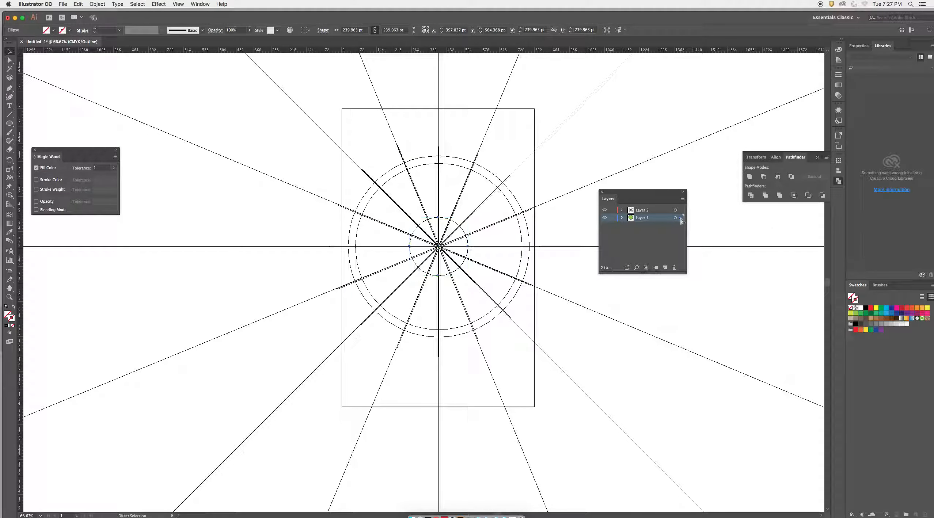
{"action": "key", "text": "super+y"}
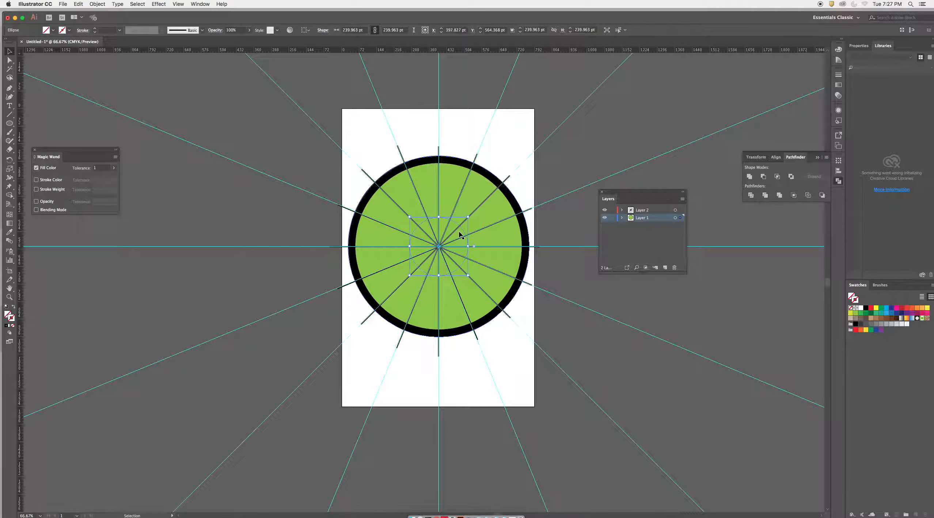
Step: Try to exclude the overlap between the inner circle and the radial lines, undo it and clear the selection
{"action": "left_click", "coordinate": [445, 242], "text": "shift"}
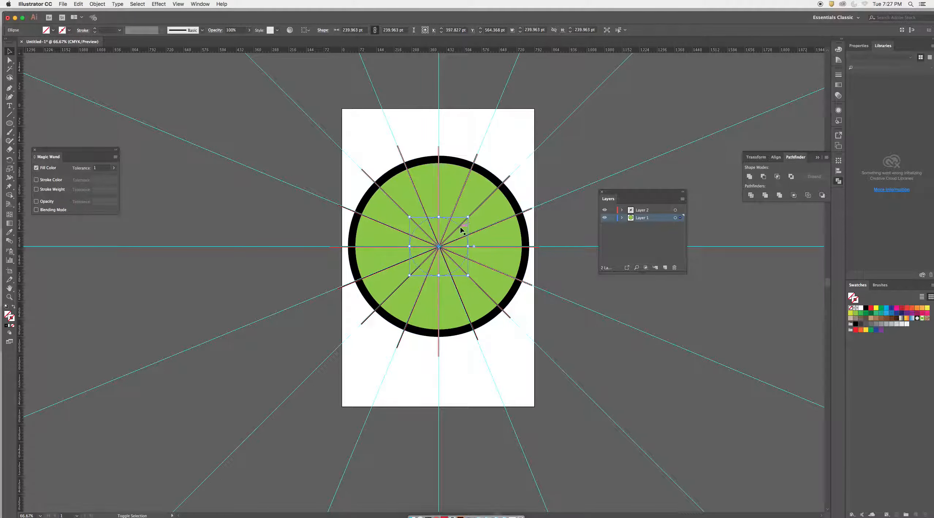
{"action": "left_click", "coordinate": [476, 211]}
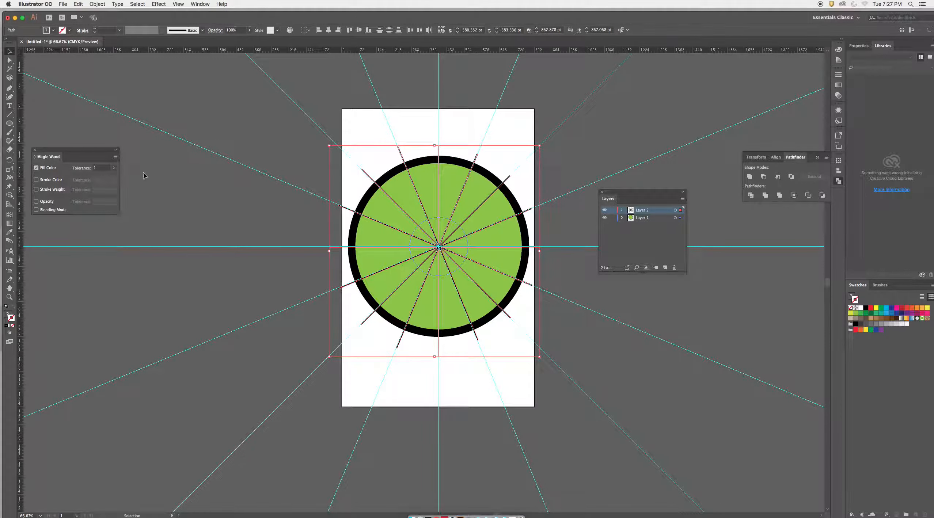
{"action": "left_click", "coordinate": [791, 177]}
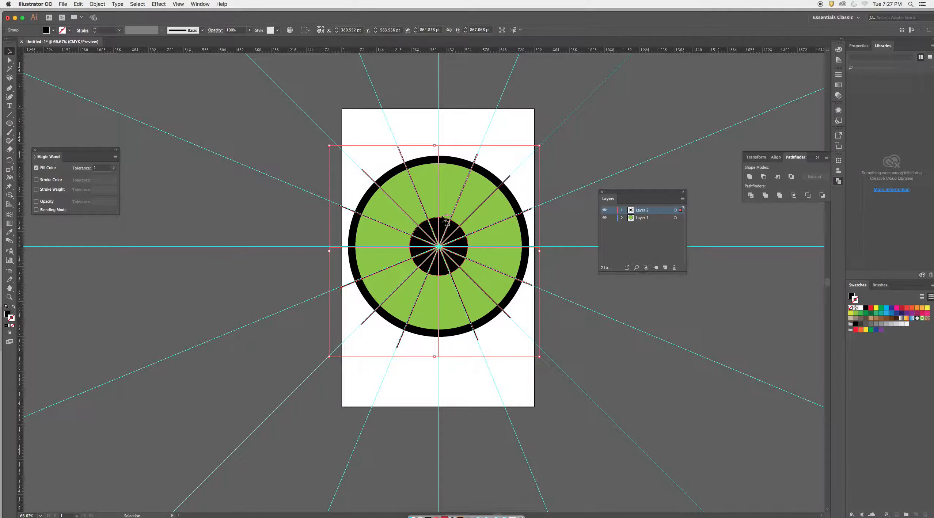
{"action": "key", "text": "super+z"}
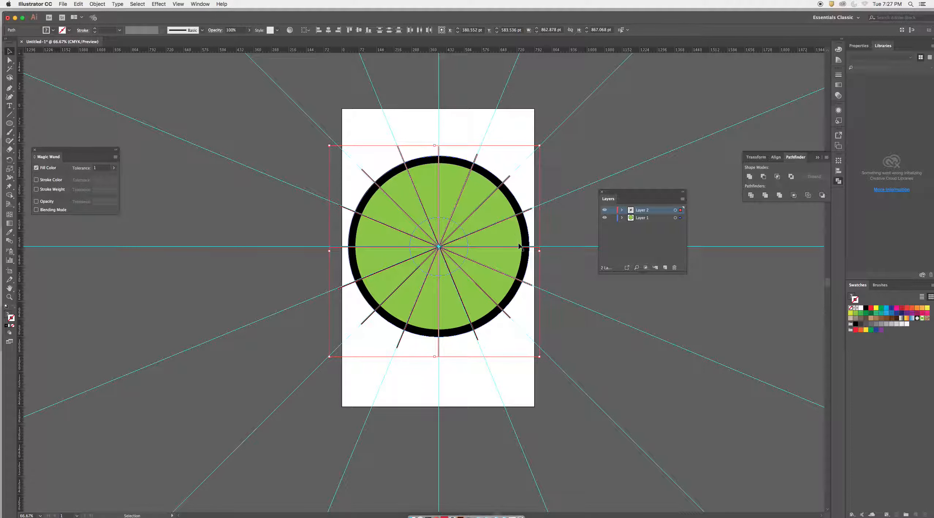
{"action": "left_click", "coordinate": [505, 151]}
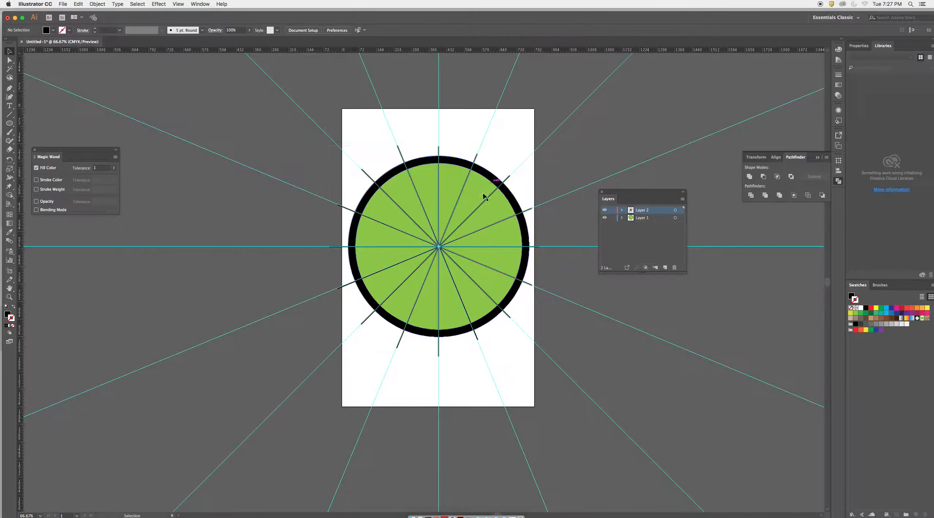
Step: Combine the inner circle and the radial lines with Pathfinder Exclude, undoing a trial Intersect first
{"action": "key", "text": "super+a"}
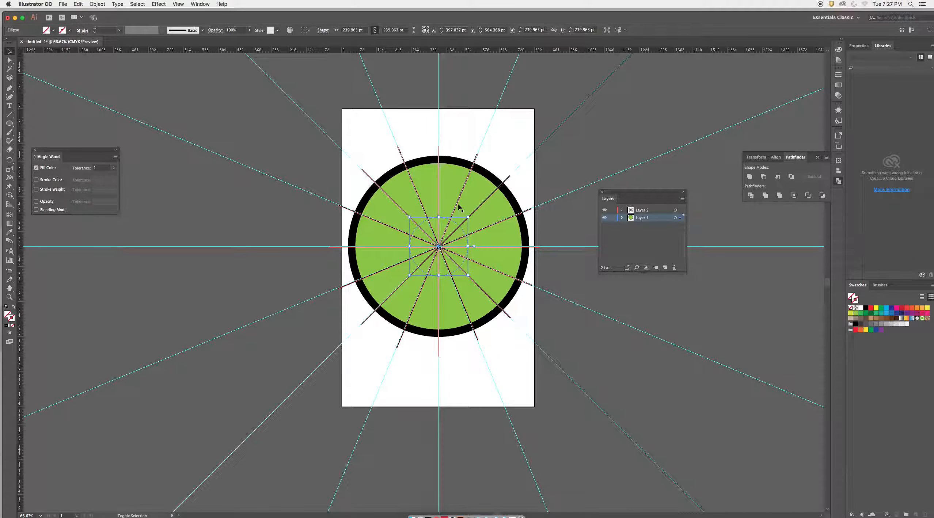
{"action": "left_click", "coordinate": [778, 178]}
{"action": "key", "text": "super+z"}
{"action": "left_click", "coordinate": [791, 178]}
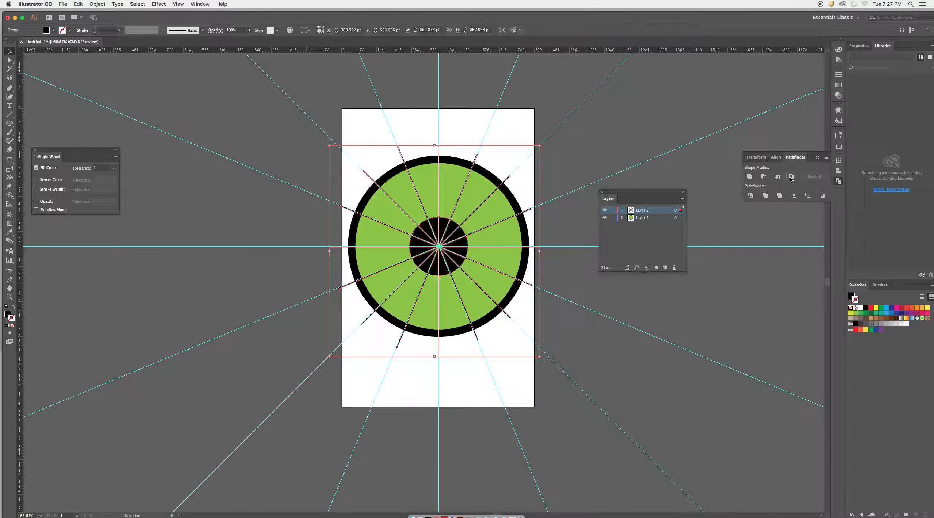
Step: Try moving the green circle and one separated radial line piece, undoing each move
{"action": "key", "text": "a"}
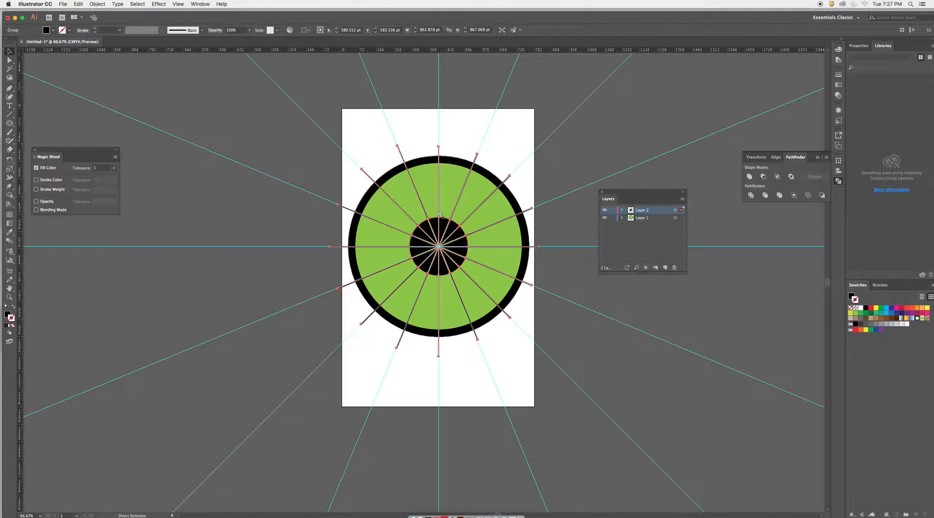
{"action": "left_click_drag", "start_coordinate": [405, 201], "coordinate": [296, 242]}
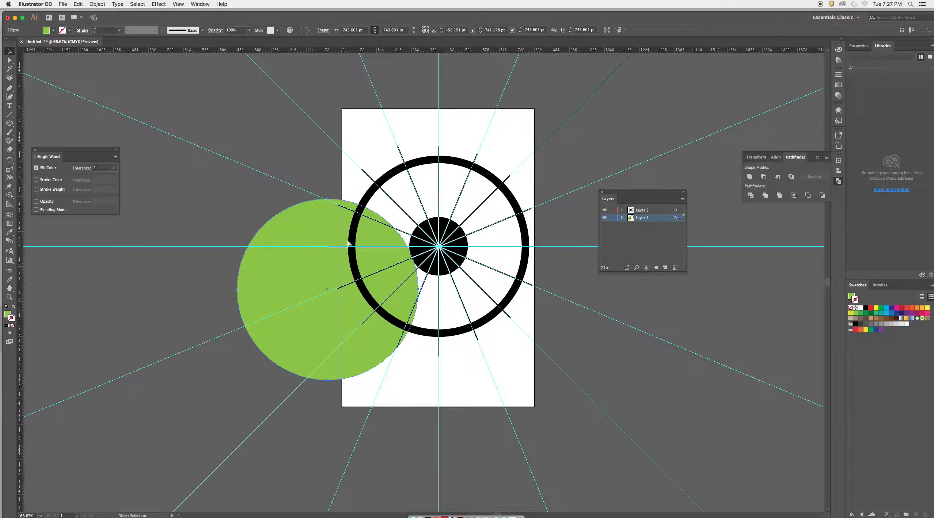
{"action": "key", "text": "super+z"}
{"action": "left_click_drag", "start_coordinate": [371, 248], "coordinate": [410, 329]}
{"action": "key", "text": "super+z"}
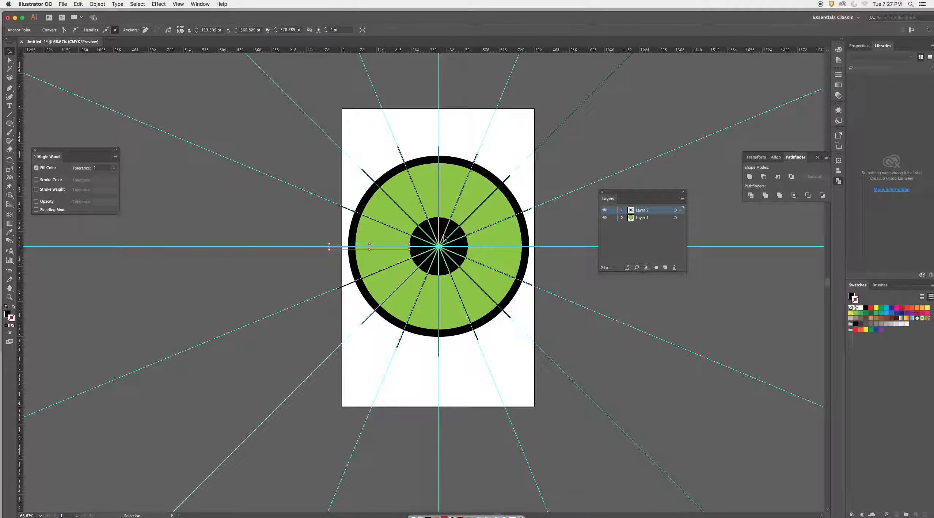
Step: Hide the guides and clear the selection
{"action": "left_click", "coordinate": [178, 4]}
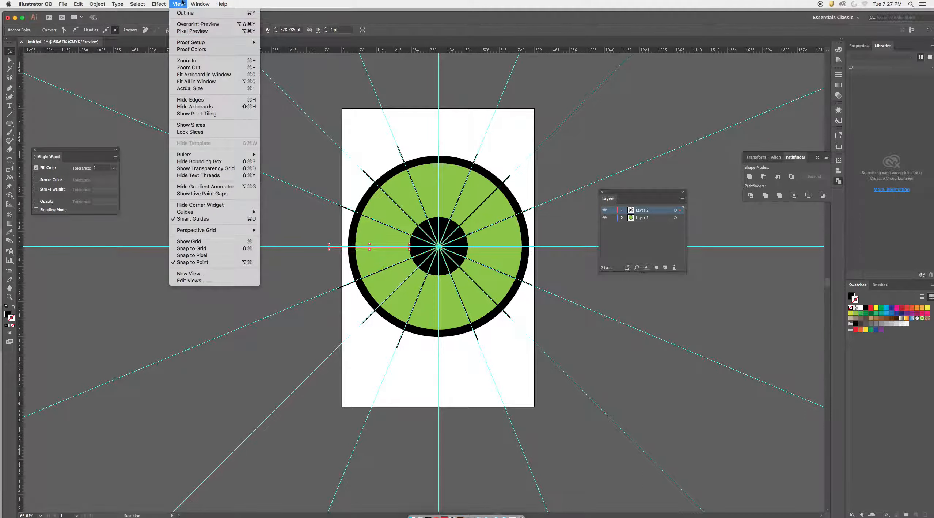
{"action": "mouse_move", "coordinate": [159, 4]}
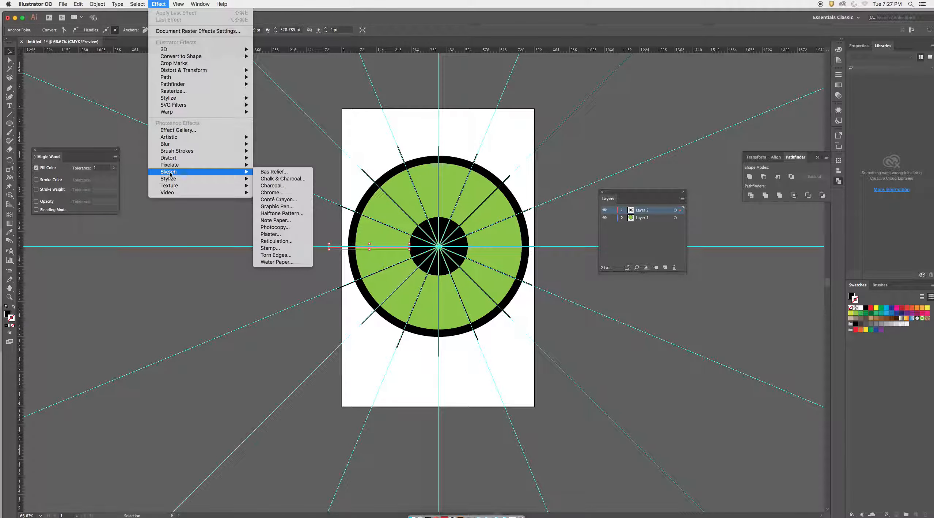
{"action": "mouse_move", "coordinate": [186, 211]}
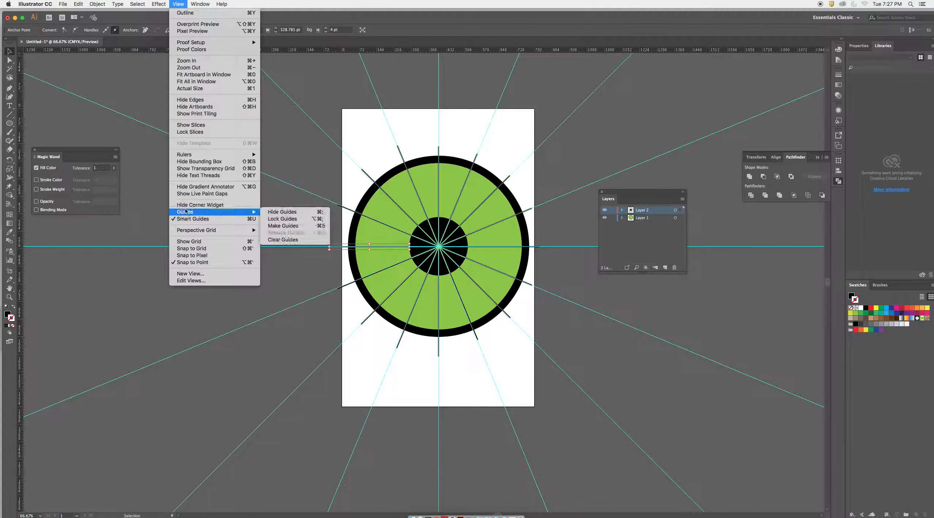
{"action": "left_click", "coordinate": [277, 214]}
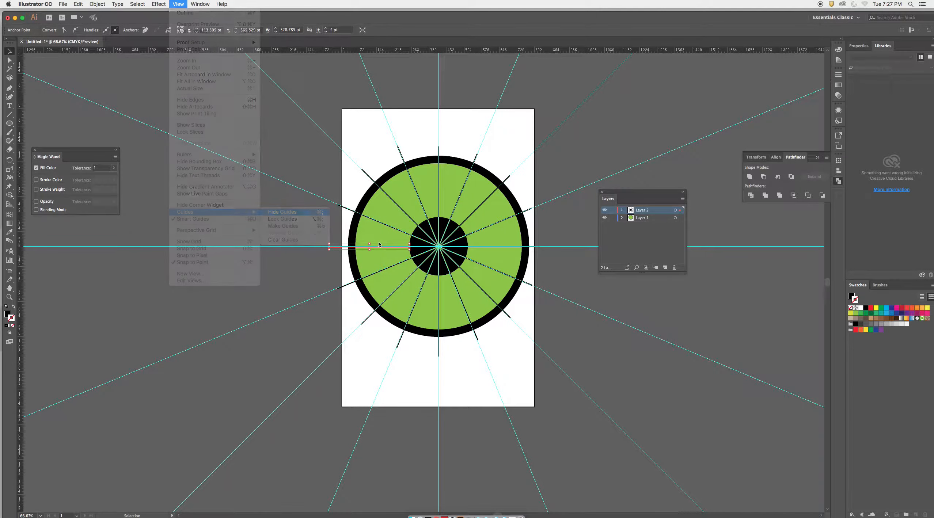
{"action": "left_click", "coordinate": [308, 256]}
Step: Select all the black wedges inside the inner circle and delete them
{"action": "left_click", "coordinate": [428, 233]}
{"action": "left_click", "coordinate": [432, 228], "text": "shift"}
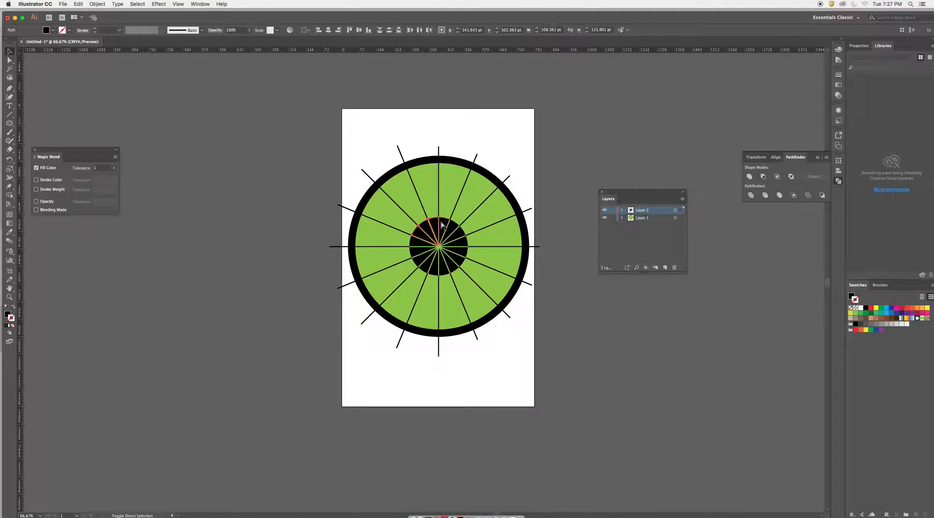
{"action": "left_click", "coordinate": [444, 224], "text": "shift"}
{"action": "left_click", "coordinate": [452, 229], "text": "shift"}
{"action": "left_click", "coordinate": [458, 235], "text": "shift"}
{"action": "left_click", "coordinate": [462, 244], "text": "shift"}
{"action": "left_click", "coordinate": [463, 255], "text": "shift"}
{"action": "left_click", "coordinate": [455, 267], "text": "shift"}
{"action": "left_click", "coordinate": [445, 273], "text": "shift"}
{"action": "left_click", "coordinate": [426, 271], "text": "shift"}
{"action": "left_click", "coordinate": [418, 247], "text": "shift"}
{"action": "left_click", "coordinate": [437, 237], "text": "shift"}
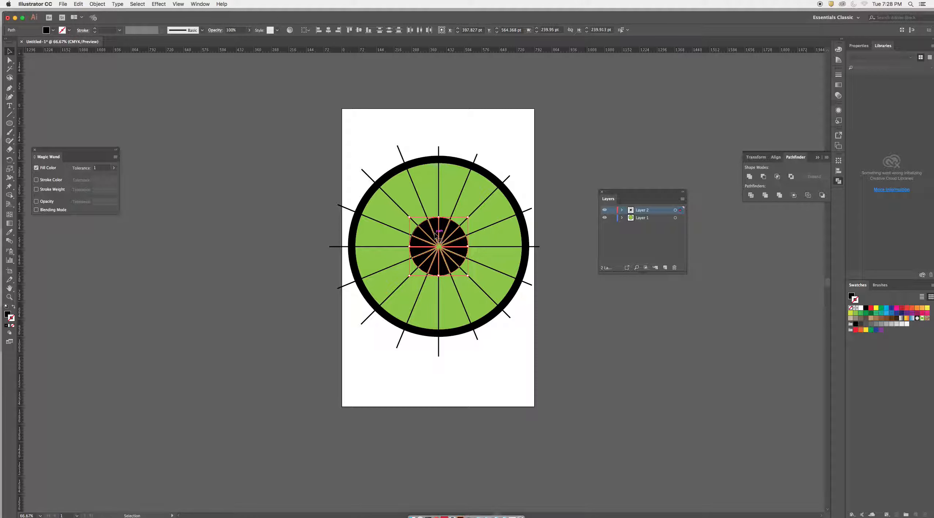
{"action": "key", "text": "Delete"}
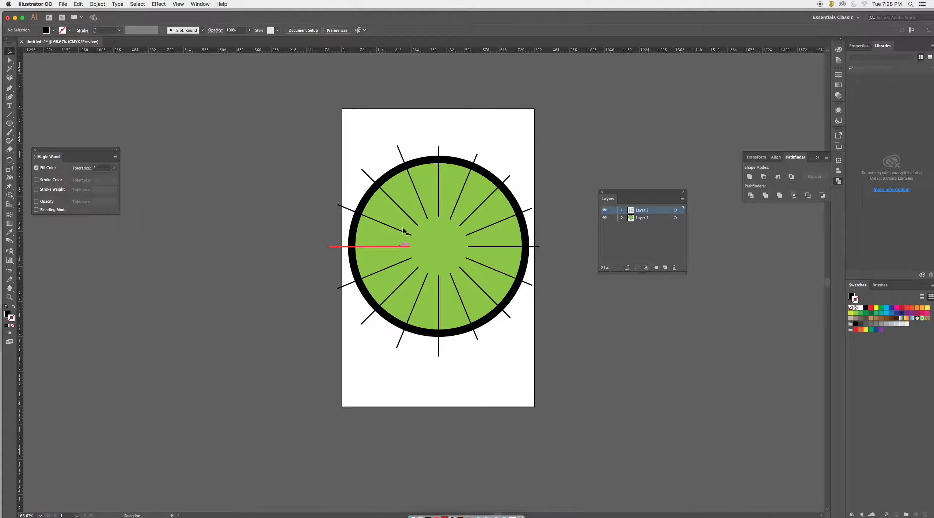
Step: Delete the leftover invisible diagonal and vertical lines in outline view, keeping the inner circle, and return to preview
{"action": "key", "text": "a"}
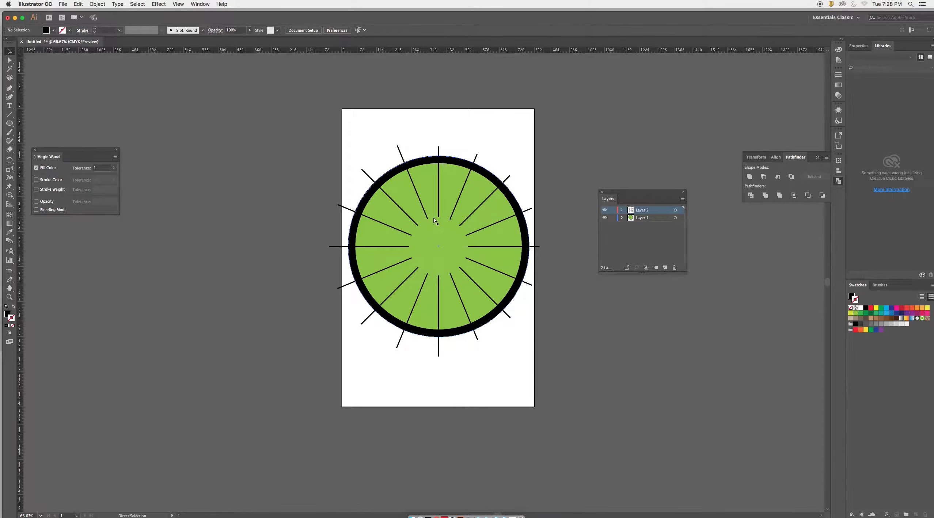
{"action": "key", "text": "super+y"}
{"action": "key", "text": "v"}
{"action": "key", "text": "super+z"}
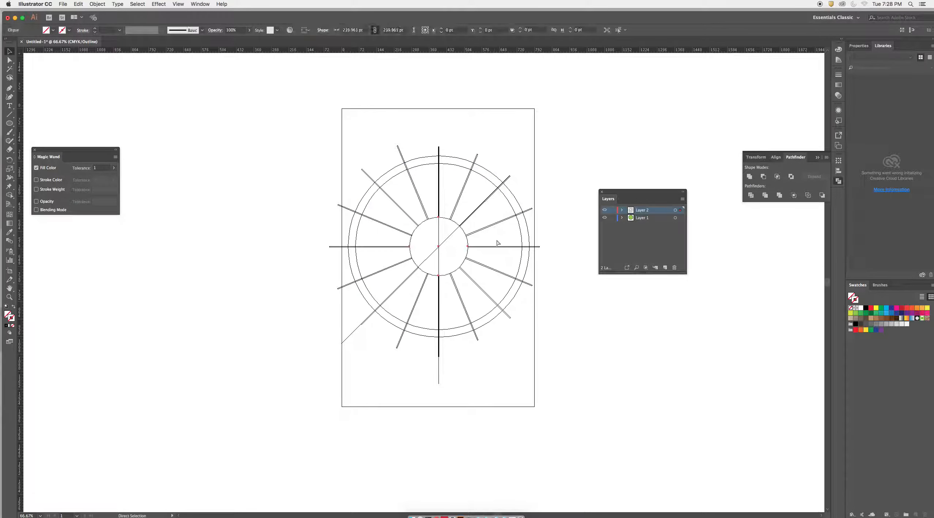
{"action": "left_click", "coordinate": [446, 243]}
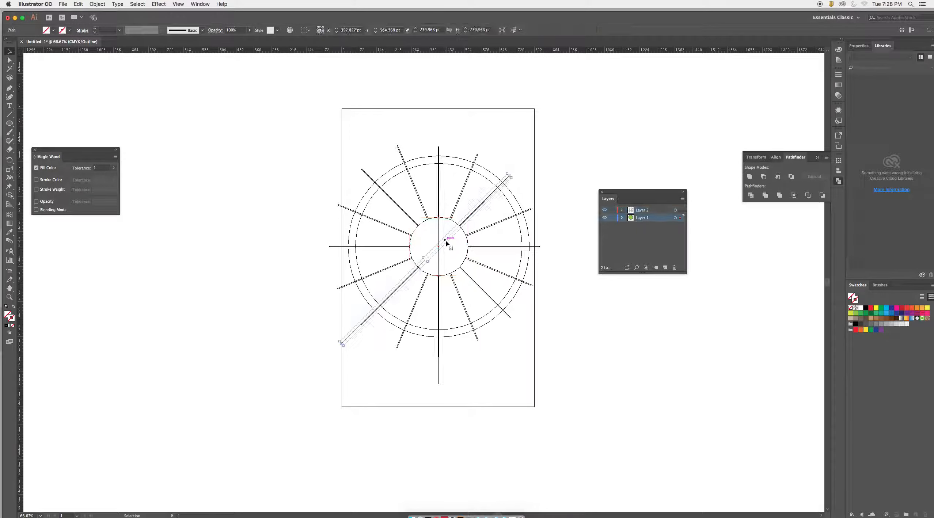
{"action": "key", "text": "Delete"}
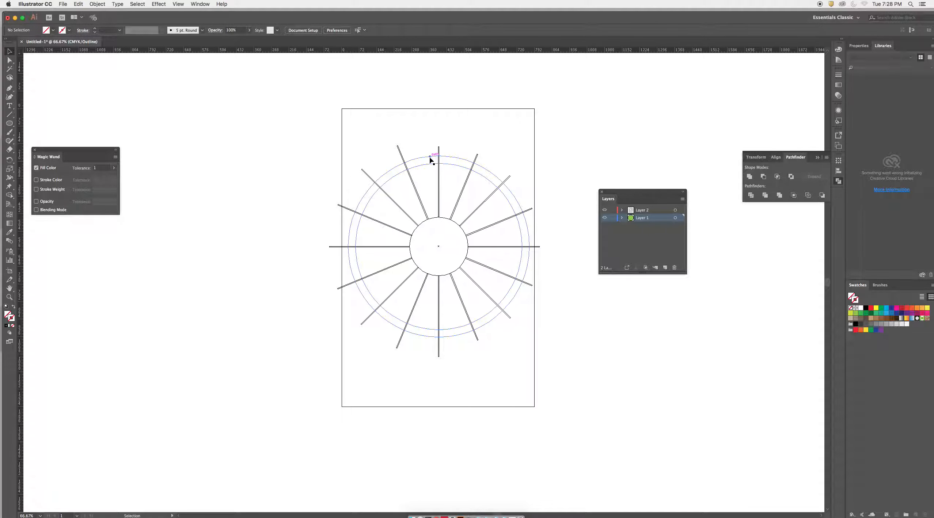
{"action": "key", "text": "super+y"}
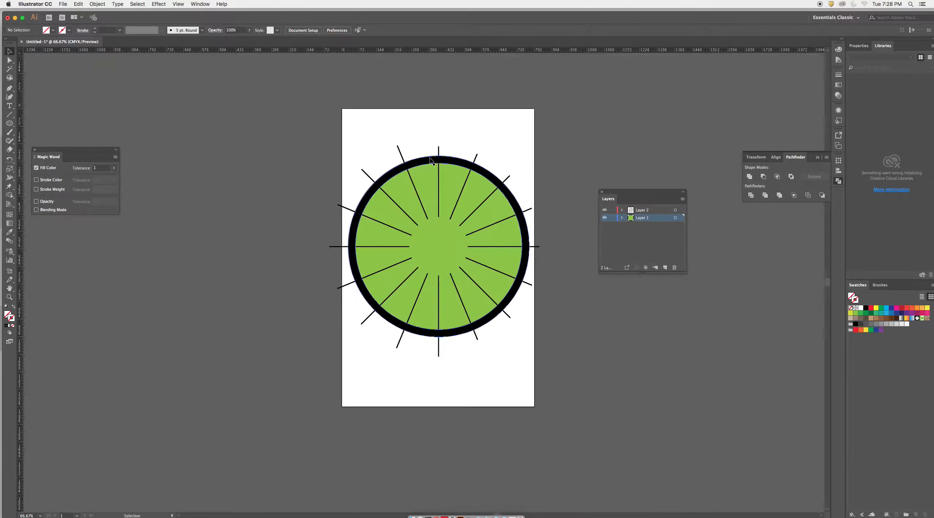
Step: Give the inner circle a black stroke with a weight of 3 pt
{"action": "left_click", "coordinate": [447, 223]}
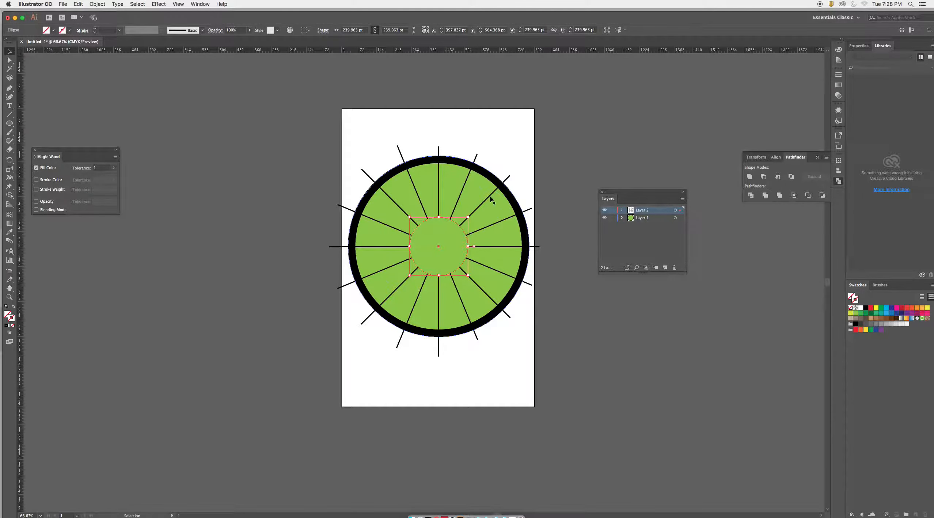
{"action": "left_click", "coordinate": [6, 326]}
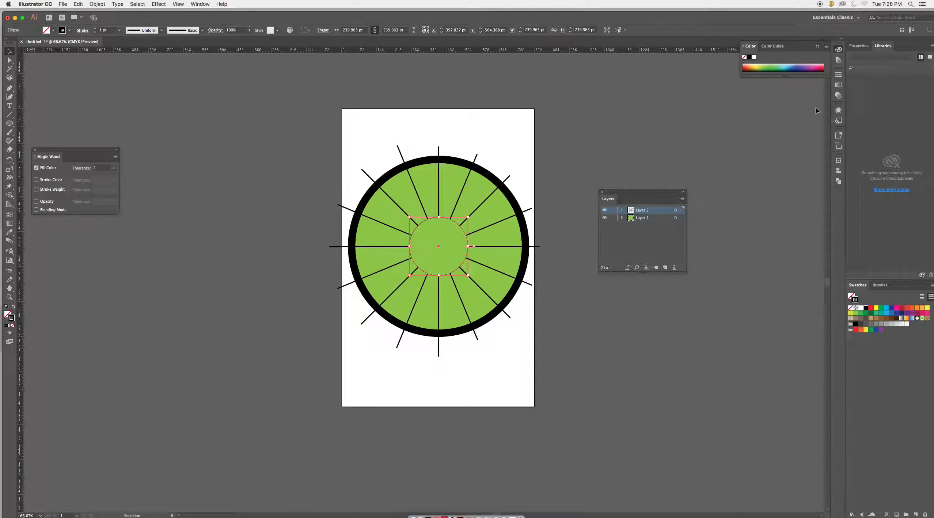
{"action": "left_click", "coordinate": [839, 77]}
{"action": "left_click", "coordinate": [764, 81]}
{"action": "left_click", "coordinate": [764, 81]}
{"action": "left_click", "coordinate": [595, 143]}
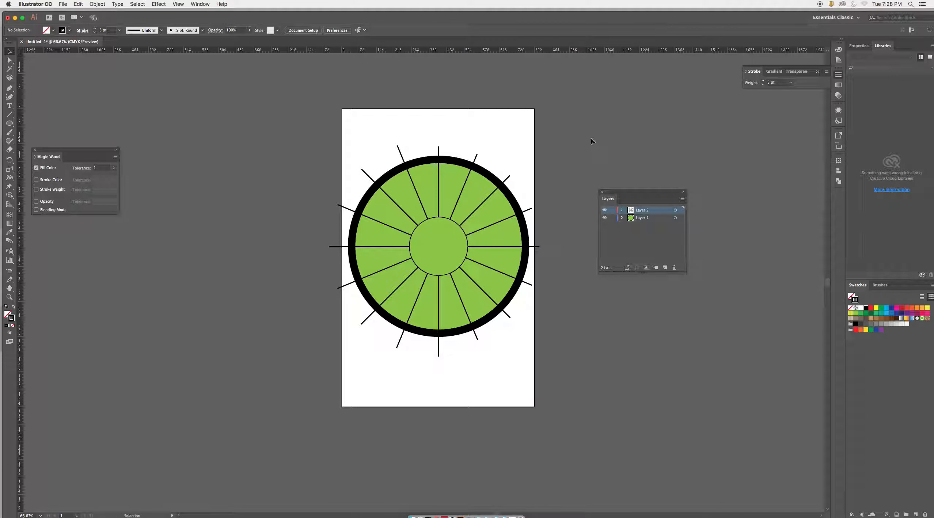
Step: Make the radial lines a compound path and add the green circle to the selection, undoing the trial move
{"action": "left_click", "coordinate": [468, 187]}
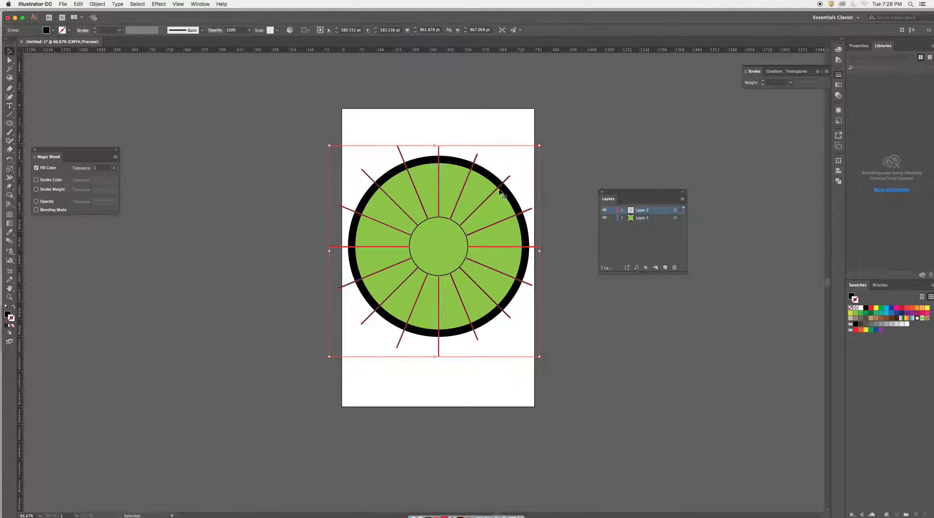
{"action": "key", "text": "super+8"}
{"action": "left_click", "coordinate": [456, 188], "text": "shift"}
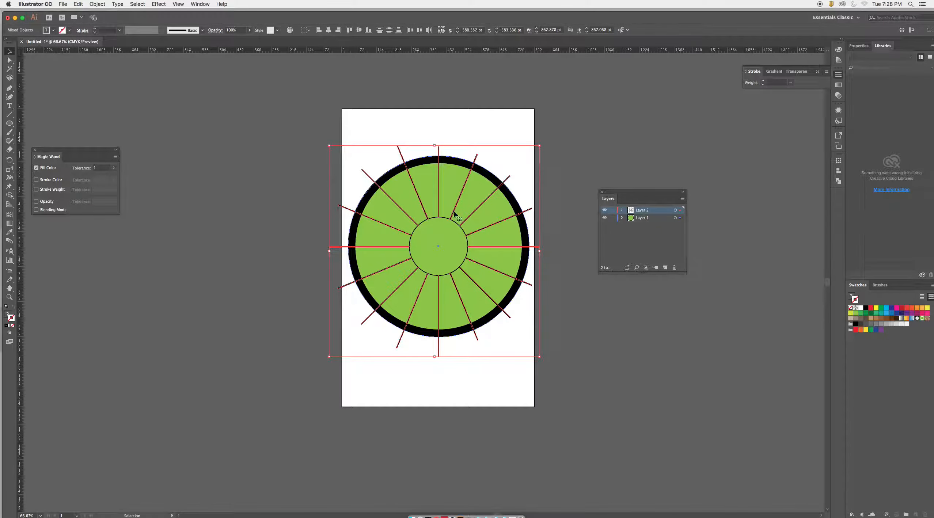
{"action": "left_click_drag", "start_coordinate": [475, 193], "coordinate": [480, 153]}
{"action": "key", "text": "super+z"}
Step: Try subtracting the radial lines from the green circle with Pathfinder Minus Front, and undo it
{"action": "left_click", "coordinate": [207, 5]}
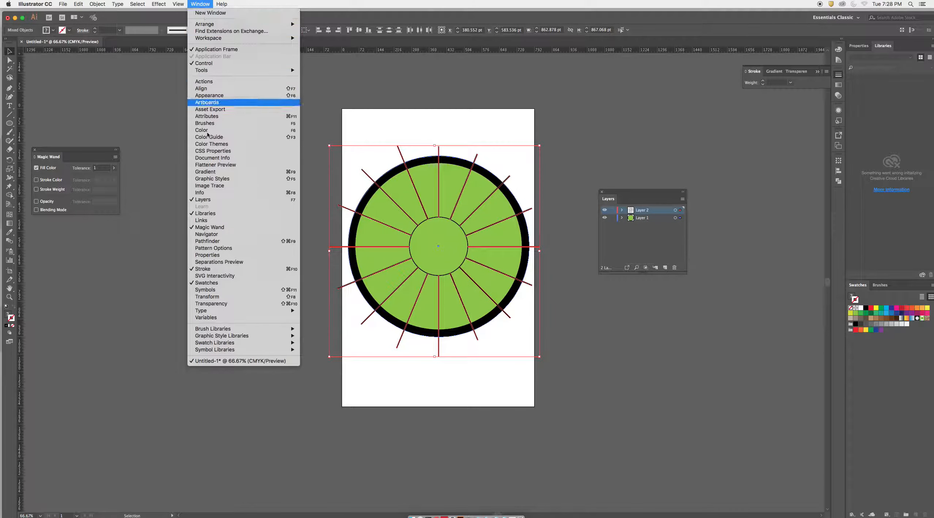
{"action": "left_click", "coordinate": [215, 247]}
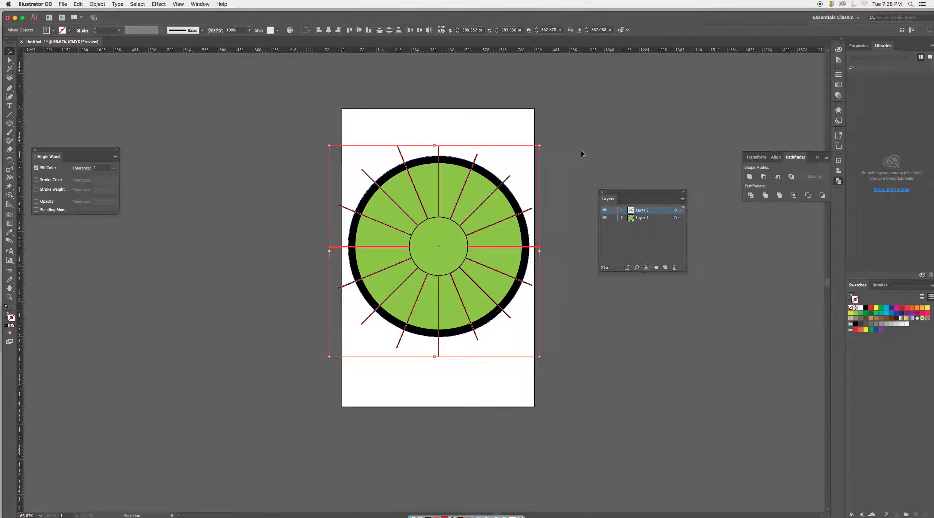
{"action": "left_click", "coordinate": [763, 176]}
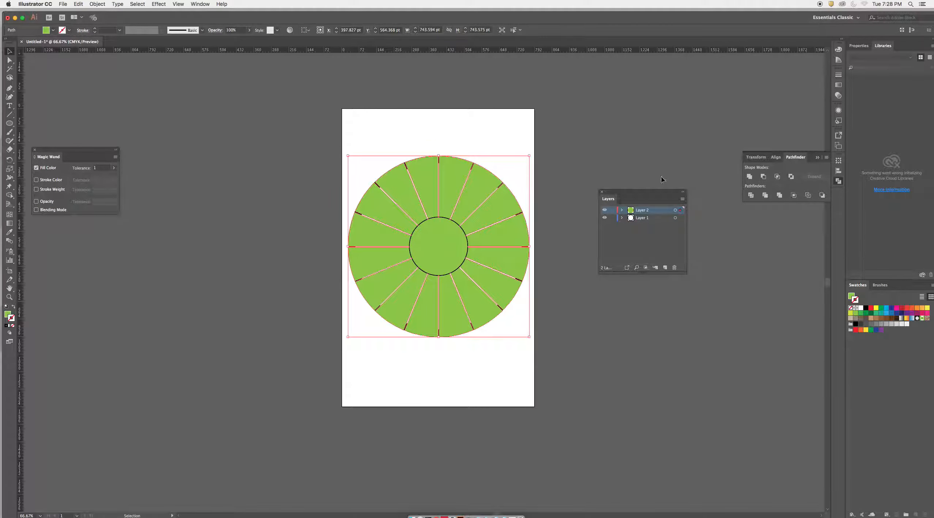
{"action": "key", "text": "super+z"}
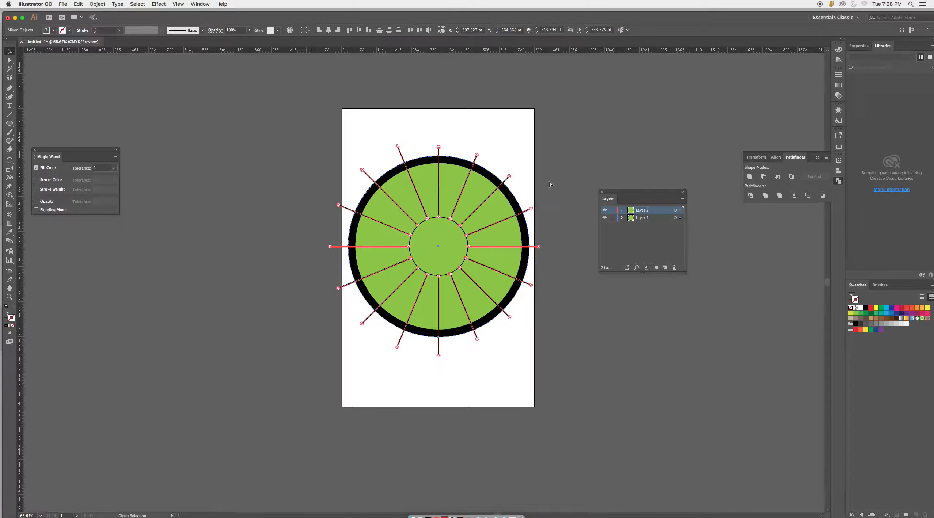
Step: Try subtracting the radial lines from the green circle with Minus Front again, and undo it
{"action": "key", "text": "v"}
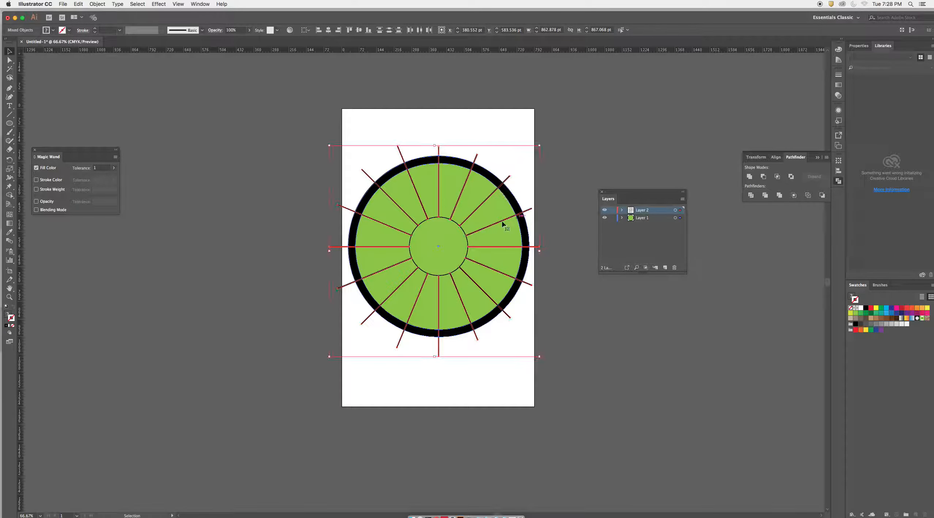
{"action": "left_click", "coordinate": [563, 201]}
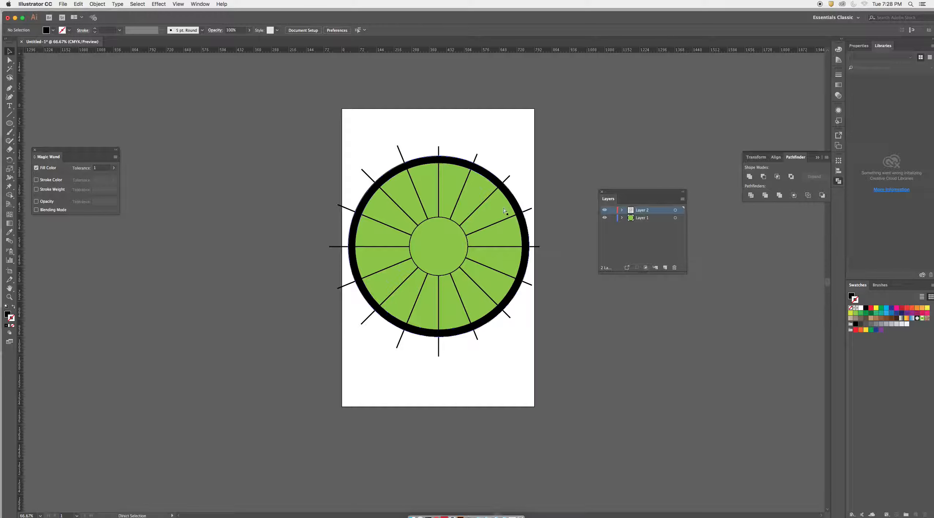
{"action": "left_click_drag", "start_coordinate": [527, 174], "coordinate": [569, 85]}
{"action": "key", "text": "super+z"}
{"action": "left_click", "coordinate": [510, 178], "text": "shift"}
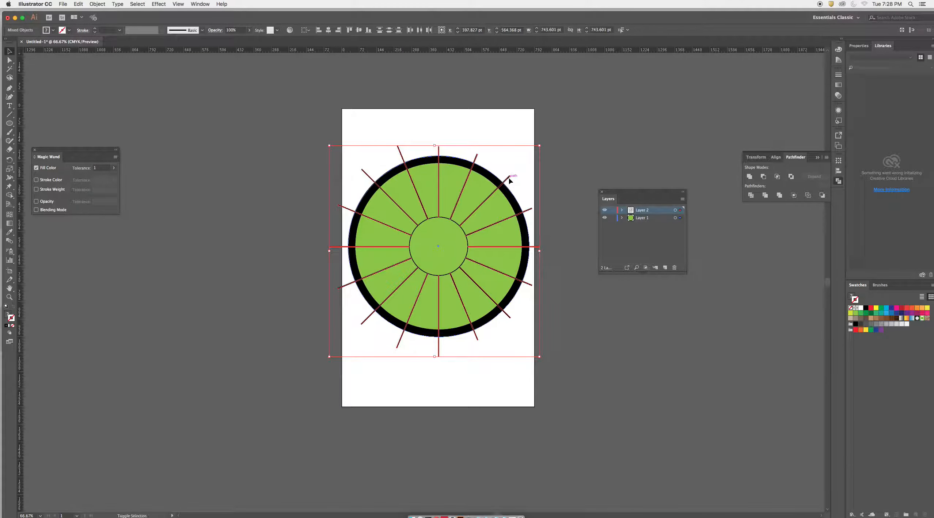
{"action": "left_click", "coordinate": [763, 178]}
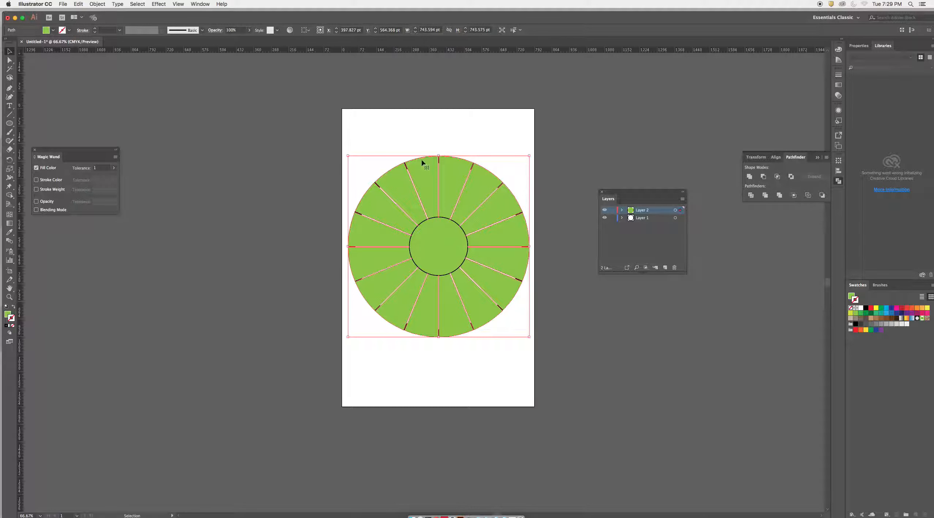
{"action": "key", "text": "super+z"}
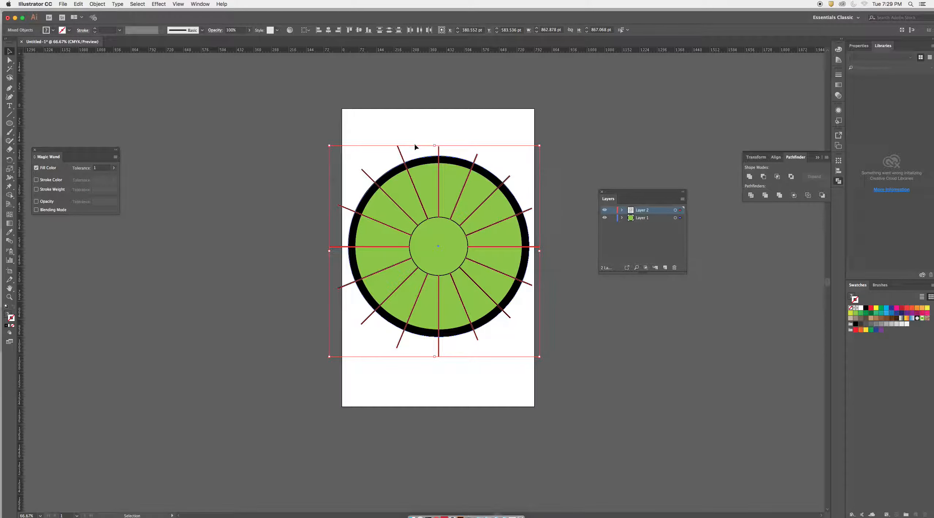
Step: Undo the trial move of the black ring and lock the ring
{"action": "key", "text": "a"}
{"action": "left_click_drag", "start_coordinate": [417, 165], "coordinate": [561, 120]}
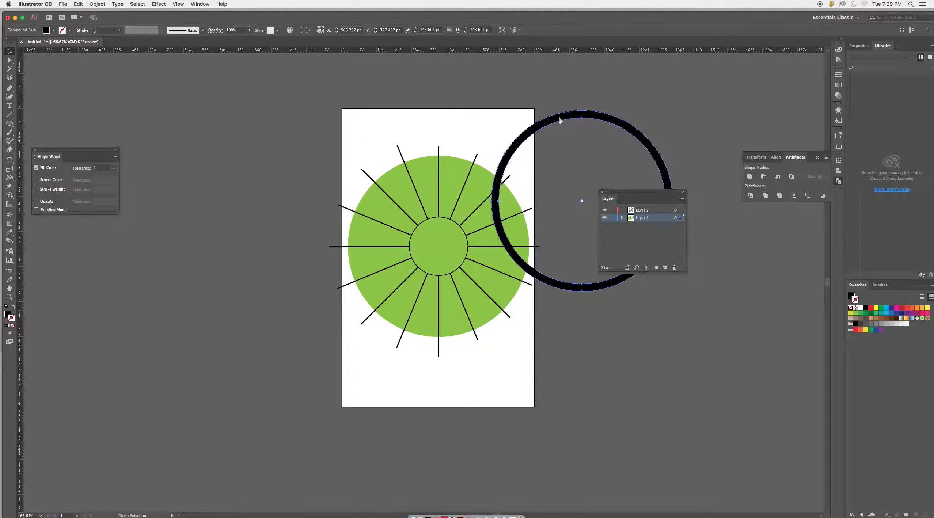
{"action": "key", "text": "super+z"}
{"action": "key", "text": "v"}
{"action": "left_click", "coordinate": [98, 4]}
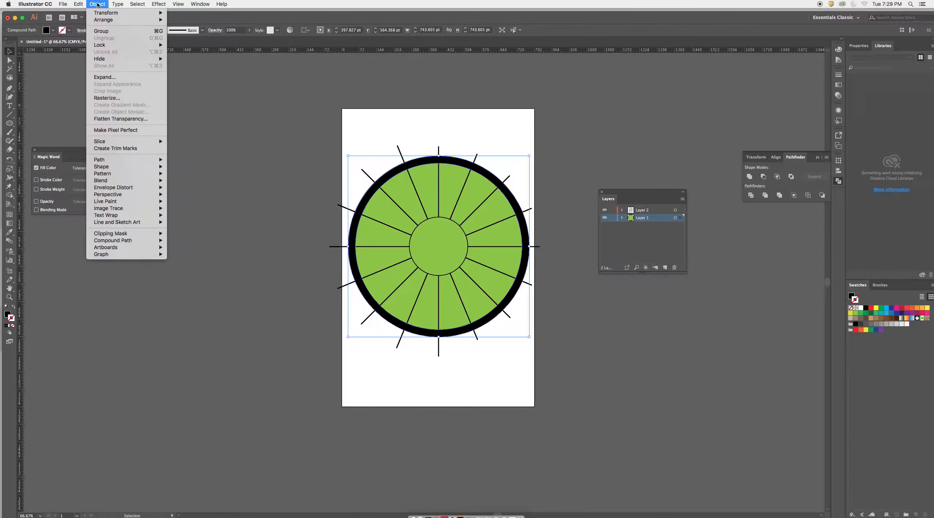
{"action": "mouse_move", "coordinate": [108, 45]}
{"action": "left_click", "coordinate": [186, 45]}
Step: Select the green circle with the radial lines and subtract the lines from it using Pathfinder Minus Front
{"action": "key", "text": "super+a"}
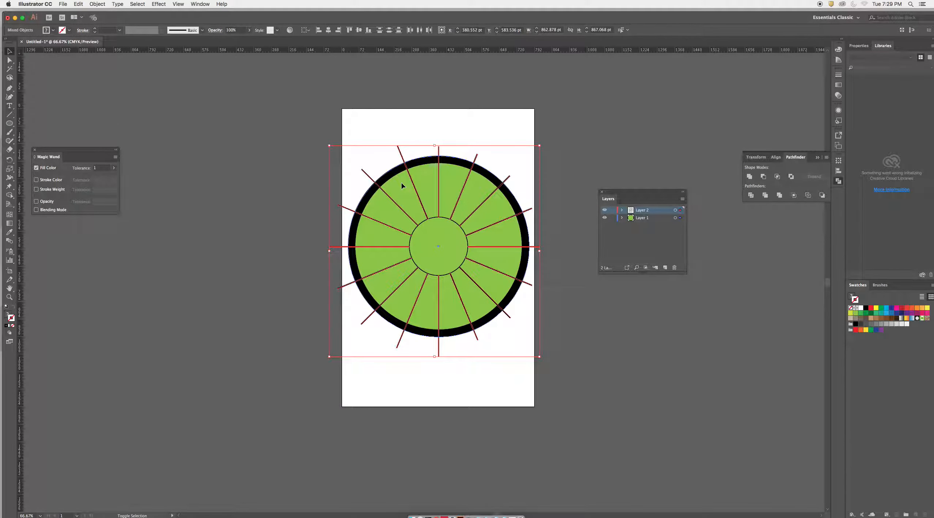
{"action": "left_click", "coordinate": [182, 279]}
{"action": "left_click", "coordinate": [387, 197]}
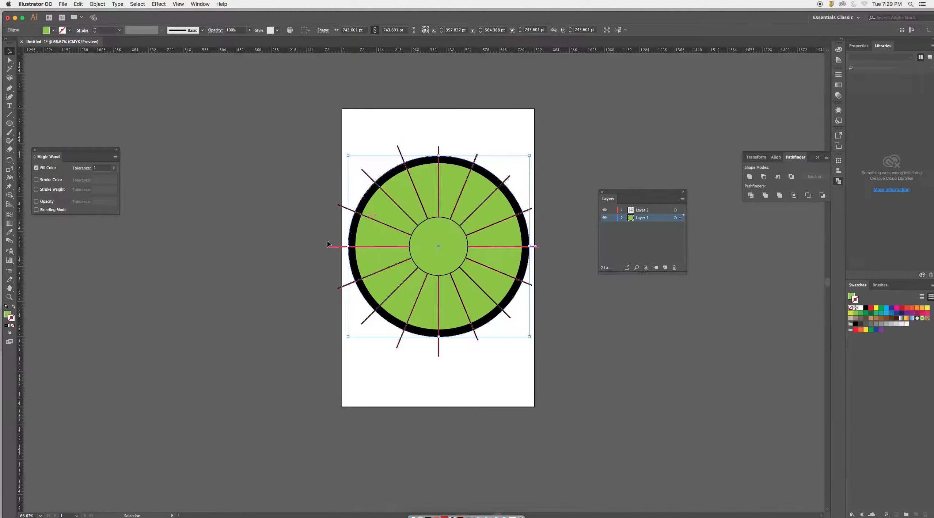
{"action": "left_click", "coordinate": [366, 173], "text": "shift"}
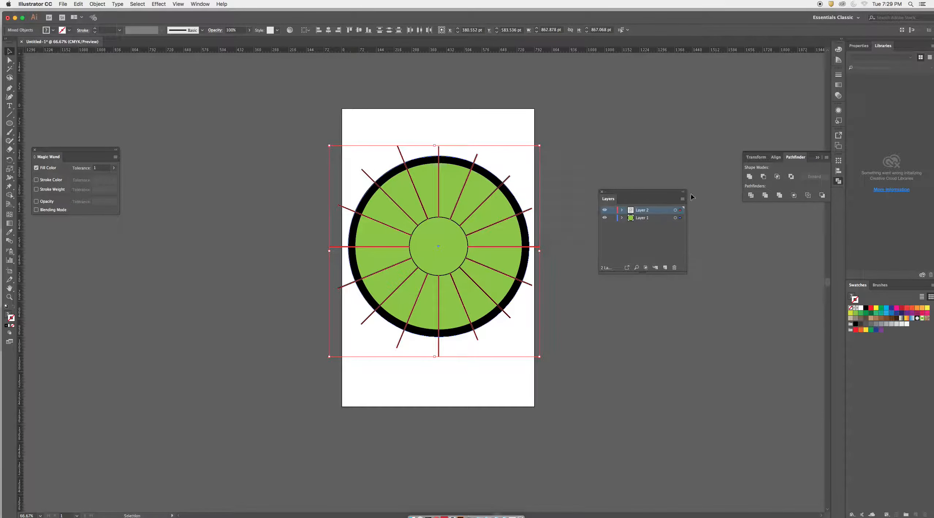
{"action": "left_click", "coordinate": [764, 177]}
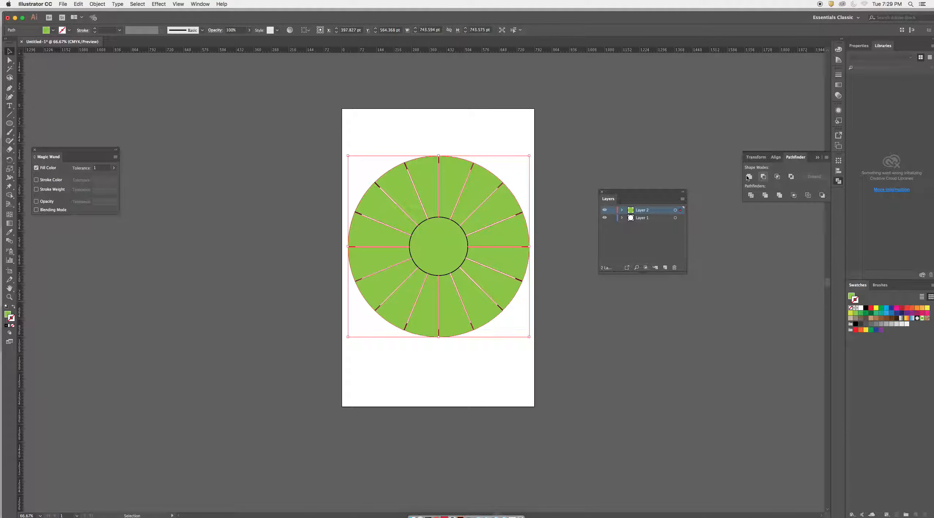
Step: Toggle Layer 2's visibility to check its contents and move the cut green circle to Layer 1
{"action": "left_click", "coordinate": [604, 211]}
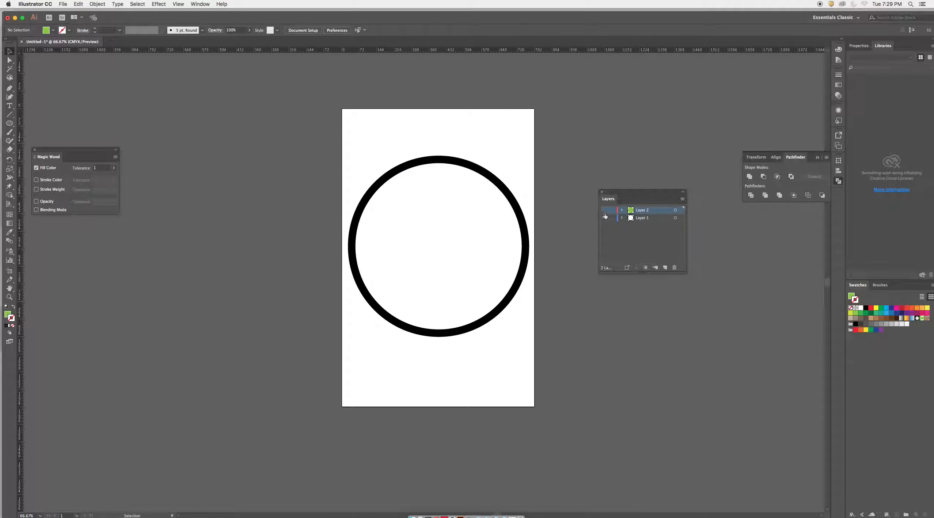
{"action": "left_click", "coordinate": [605, 214]}
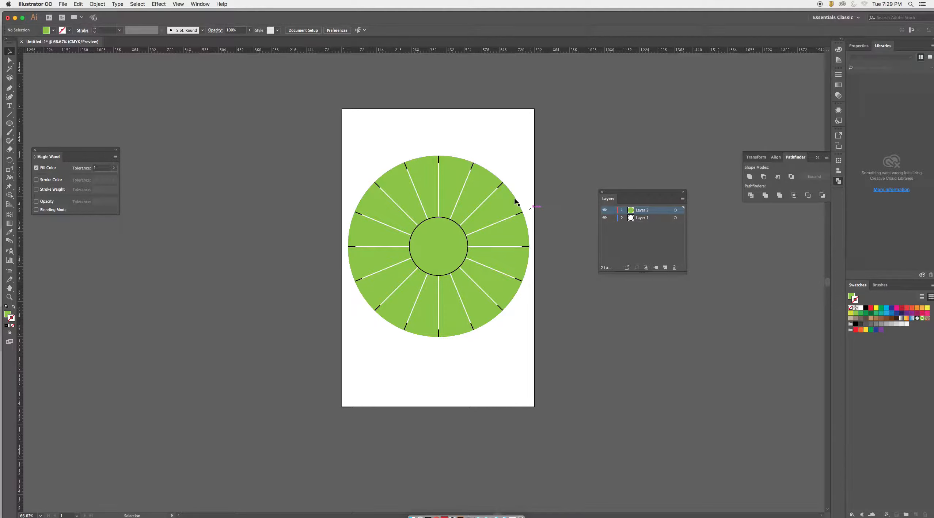
{"action": "left_click", "coordinate": [480, 202]}
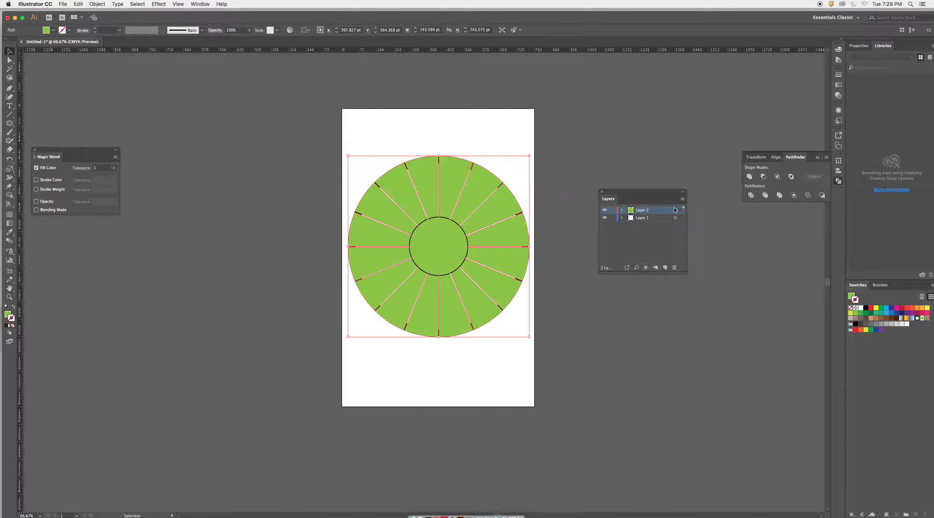
{"action": "left_click_drag", "start_coordinate": [681, 211], "coordinate": [681, 218]}
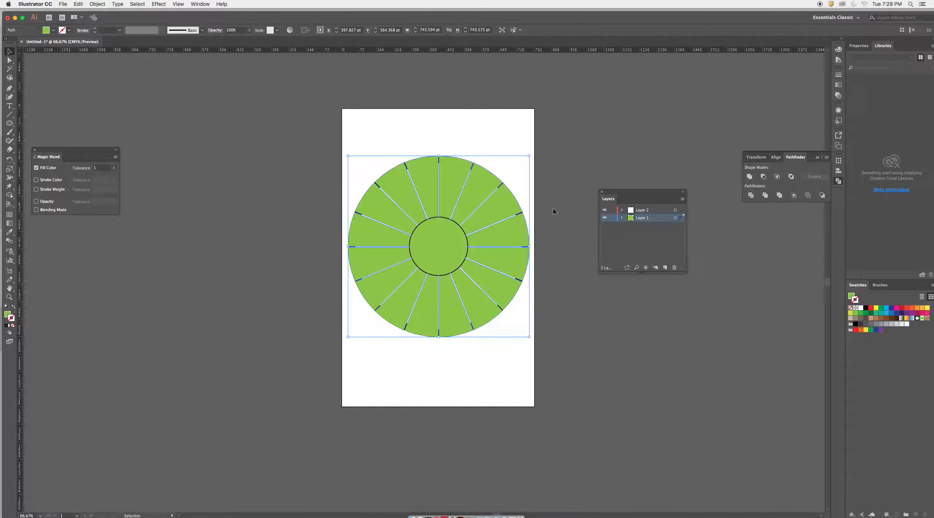
Step: Arrange the cut green circle behind the black ring on Layer 1
{"action": "right_click", "coordinate": [504, 198]}
{"action": "mouse_move", "coordinate": [533, 306]}
{"action": "left_click", "coordinate": [609, 328]}
{"action": "left_click", "coordinate": [397, 129]}
{"action": "left_click", "coordinate": [396, 170]}
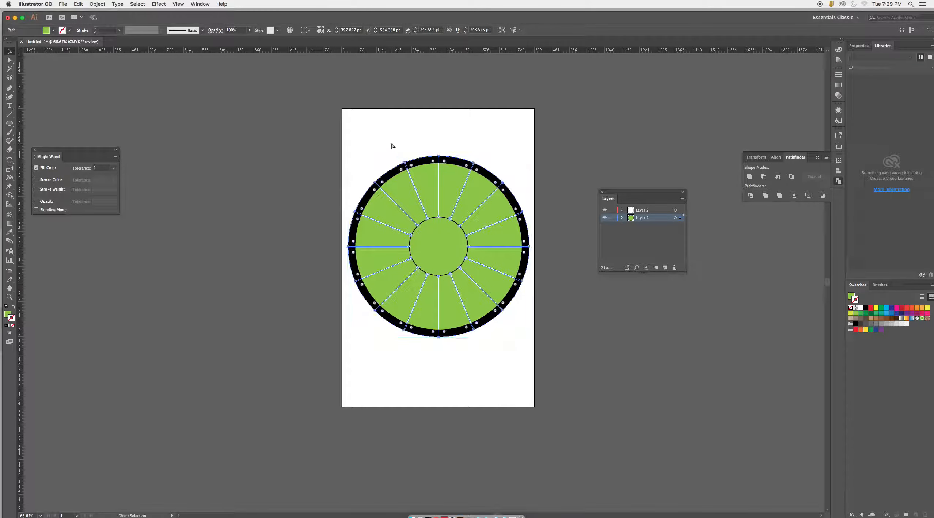
Step: Hide and show Layer 1 to check the layer contents, and try moving the green circle aside, undoing each move
{"action": "left_click", "coordinate": [654, 211]}
{"action": "key", "text": "super+a"}
{"action": "left_click", "coordinate": [605, 218]}
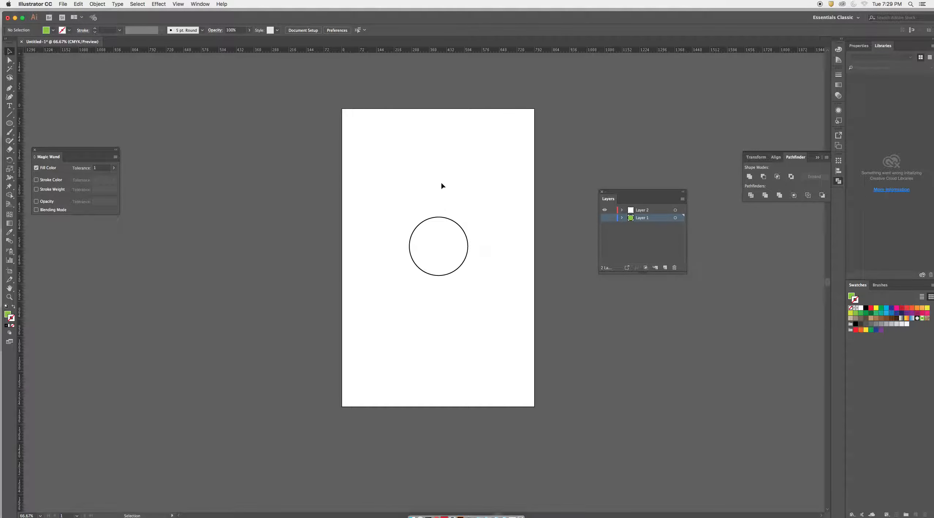
{"action": "left_click", "coordinate": [605, 218]}
{"action": "left_click_drag", "start_coordinate": [488, 174], "coordinate": [426, 166]}
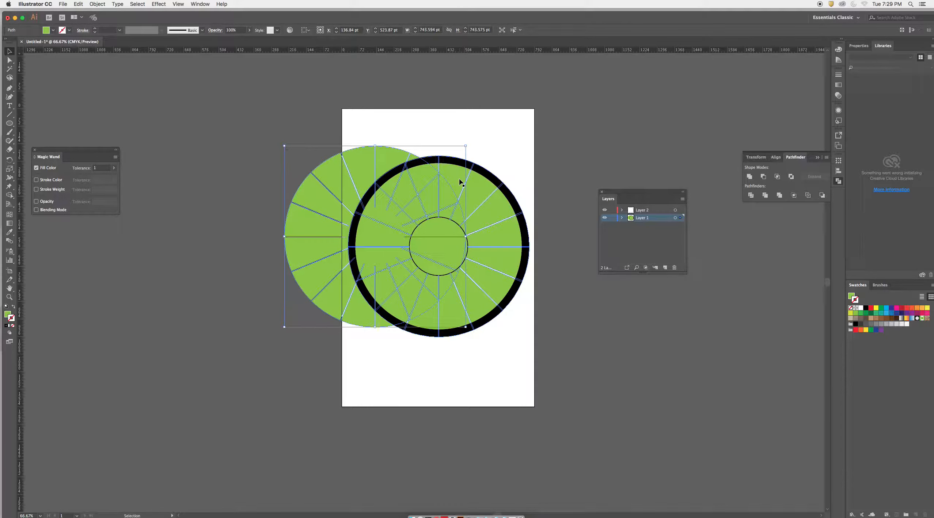
{"action": "key", "text": "super+z"}
{"action": "left_click_drag", "start_coordinate": [468, 177], "coordinate": [494, 139]}
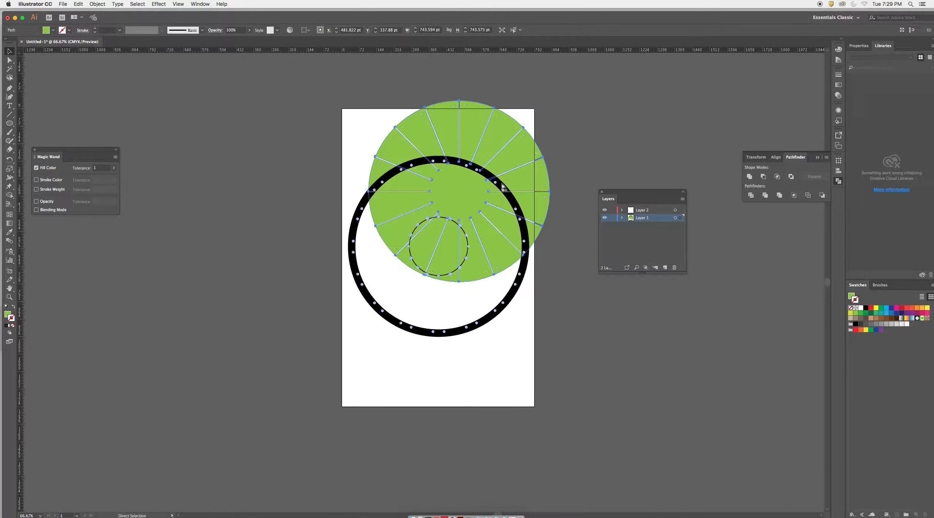
{"action": "key", "text": "super+z"}
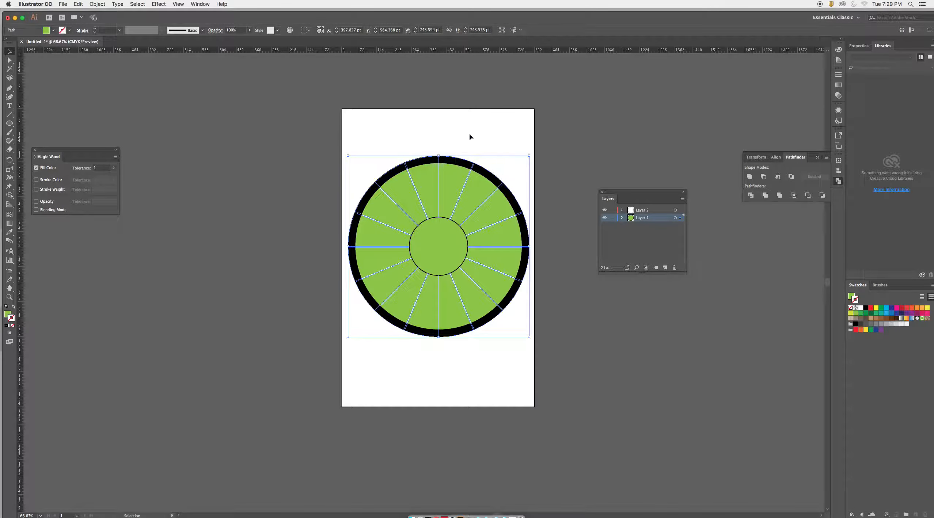
Step: Unlock the black ring and paste a copy of it in front on Layer 2, with Layer 1 locked and hidden
{"action": "left_click", "coordinate": [97, 4]}
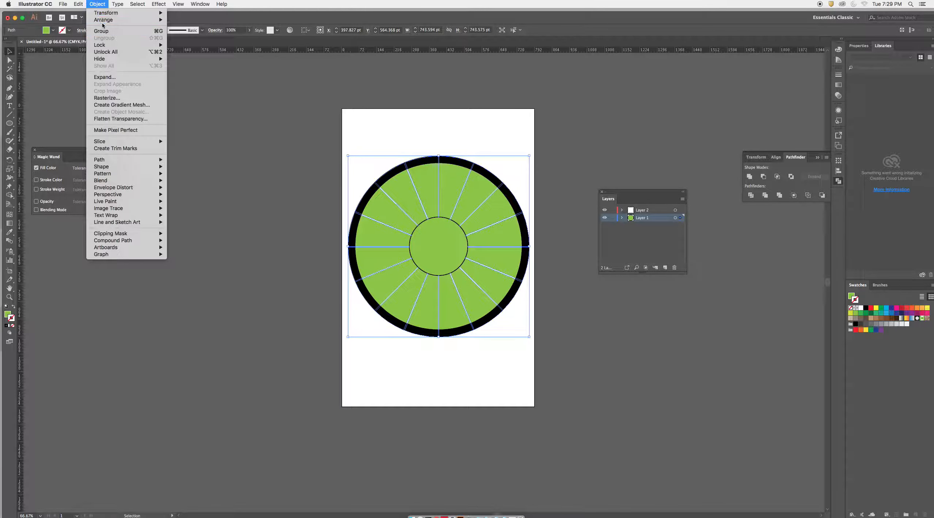
{"action": "left_click", "coordinate": [104, 52]}
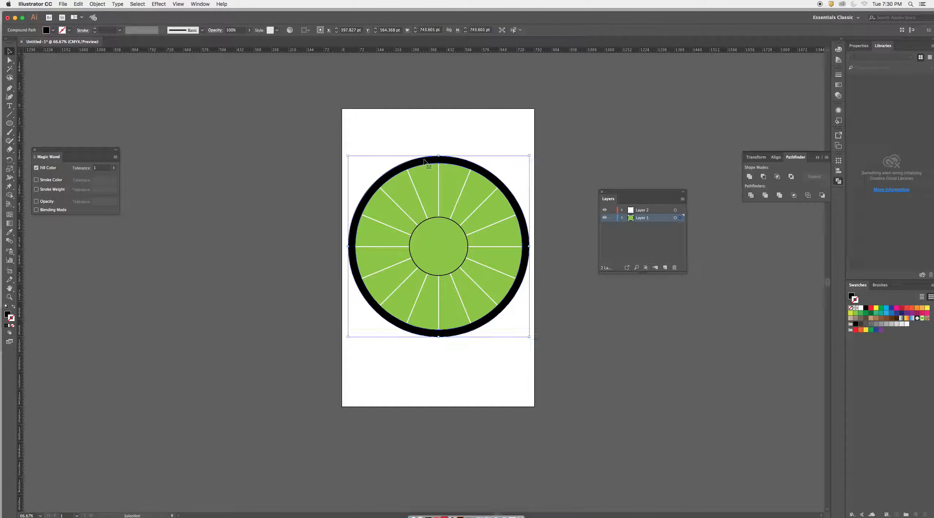
{"action": "left_click", "coordinate": [612, 219]}
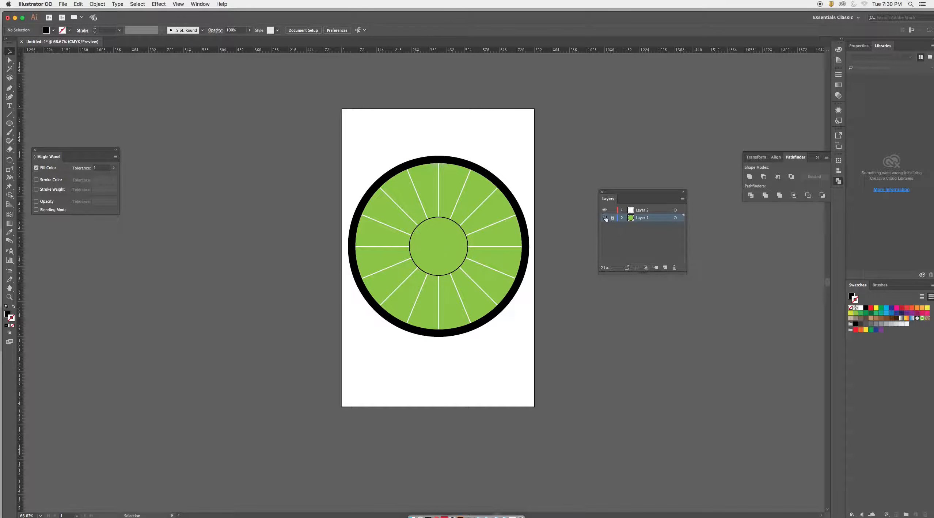
{"action": "left_click", "coordinate": [604, 218]}
{"action": "left_click", "coordinate": [654, 211]}
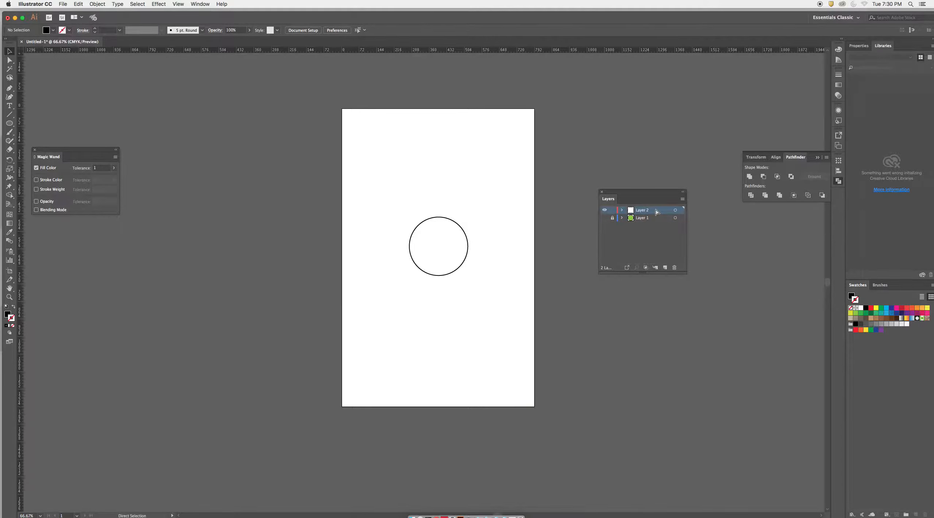
{"action": "key", "text": "super+f"}
{"action": "left_click", "coordinate": [470, 187]}
{"action": "key", "text": "a"}
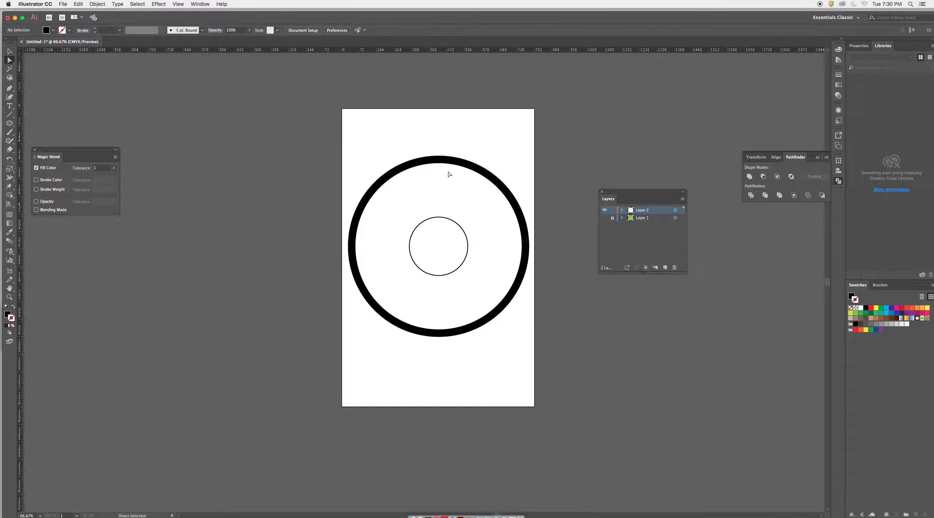
Step: Release the copied black ring's compound path on Layer 2 and select its inner circle
{"action": "left_click", "coordinate": [450, 167]}
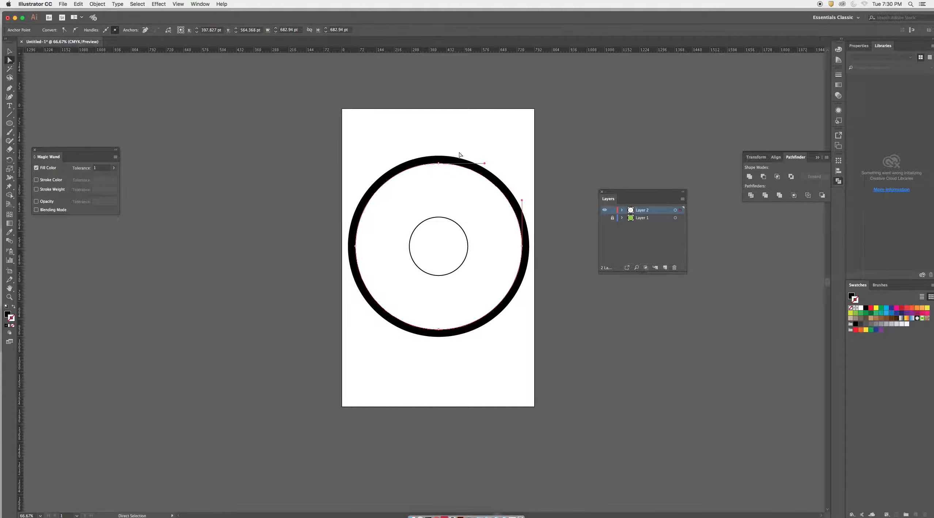
{"action": "left_click", "coordinate": [460, 155]}
{"action": "left_click", "coordinate": [457, 163]}
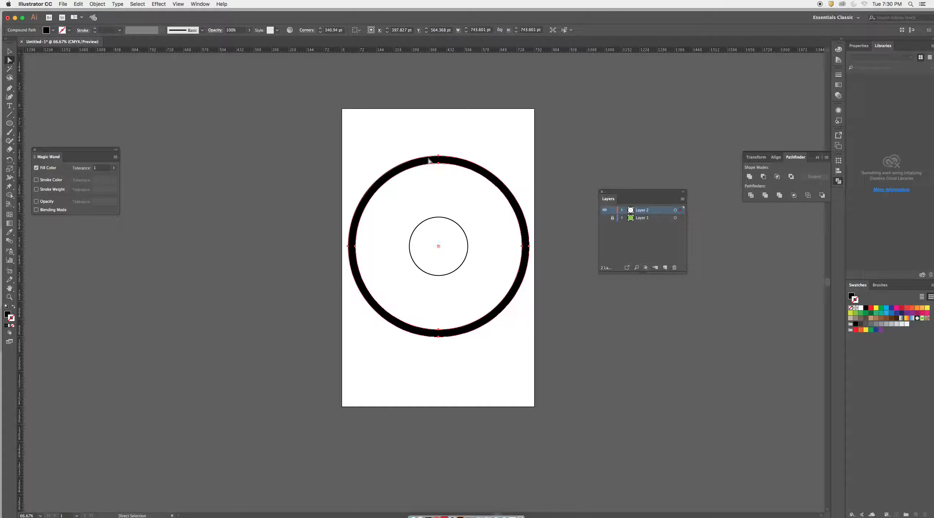
{"action": "left_click", "coordinate": [122, 5]}
{"action": "mouse_move", "coordinate": [98, 3]}
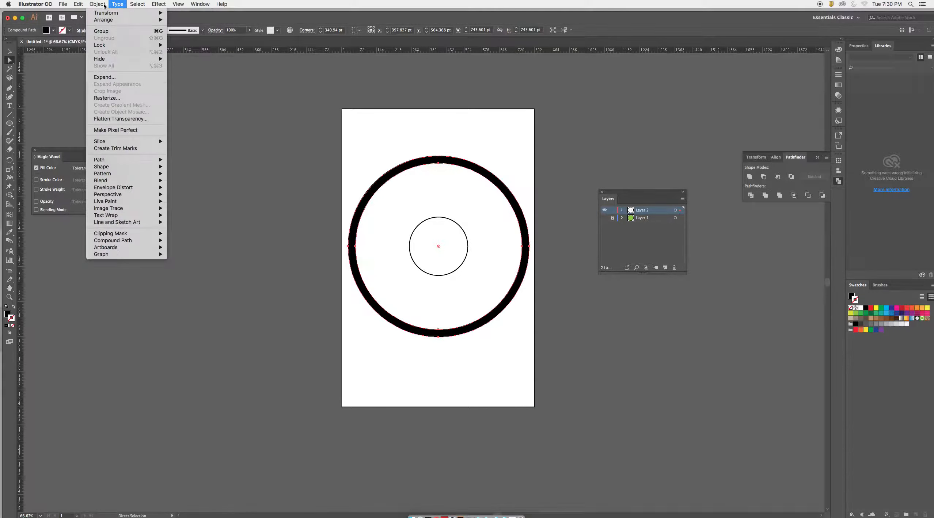
{"action": "mouse_move", "coordinate": [120, 242]}
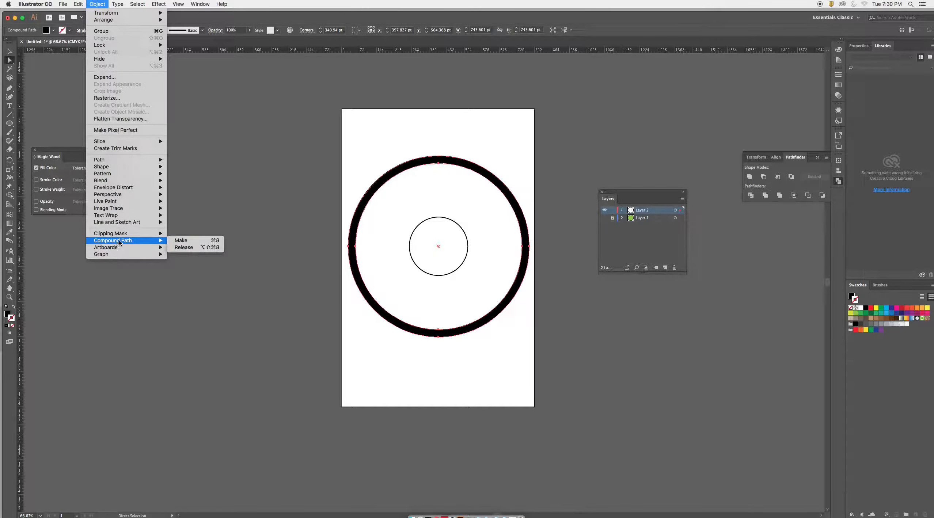
{"action": "left_click", "coordinate": [184, 248]}
{"action": "left_click", "coordinate": [378, 131]}
{"action": "left_click", "coordinate": [413, 174]}
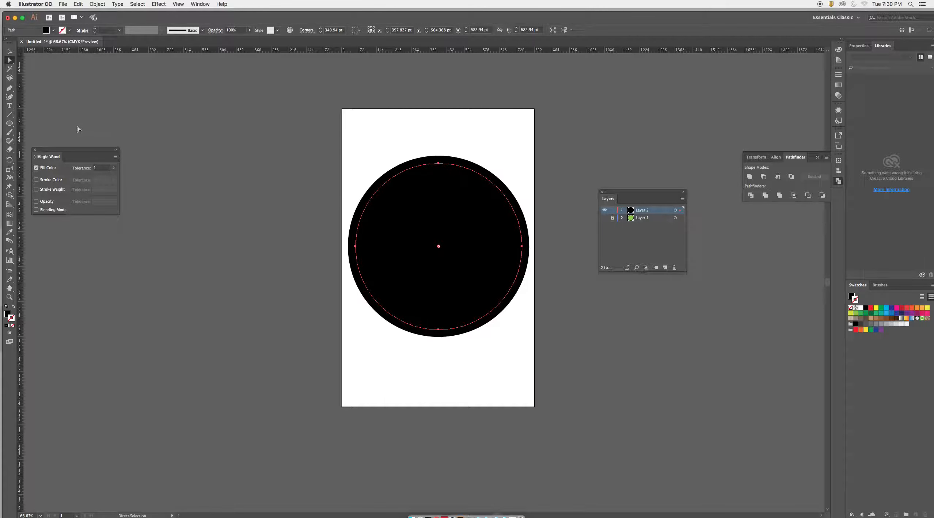
Step: Start a text along the ring's inner circle with the Type on a Path tool
{"action": "left_click", "coordinate": [10, 106]}
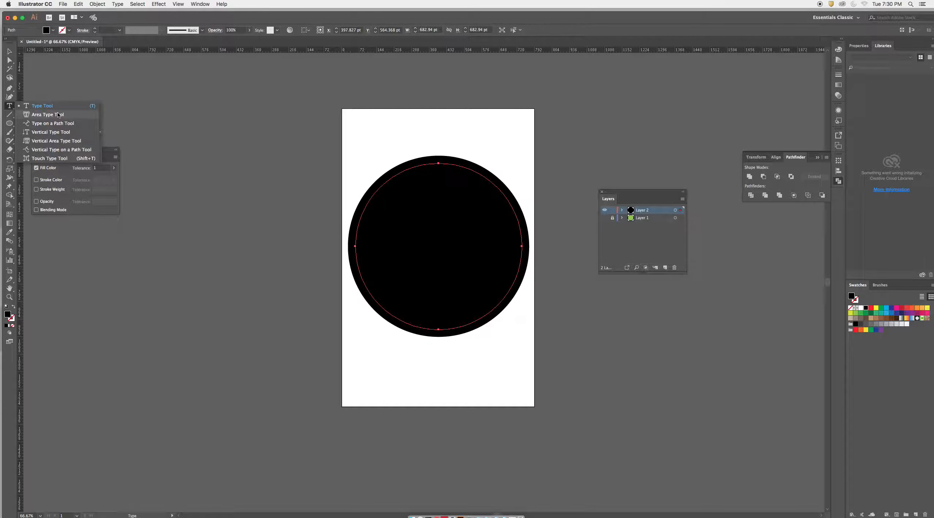
{"action": "left_click", "coordinate": [53, 123]}
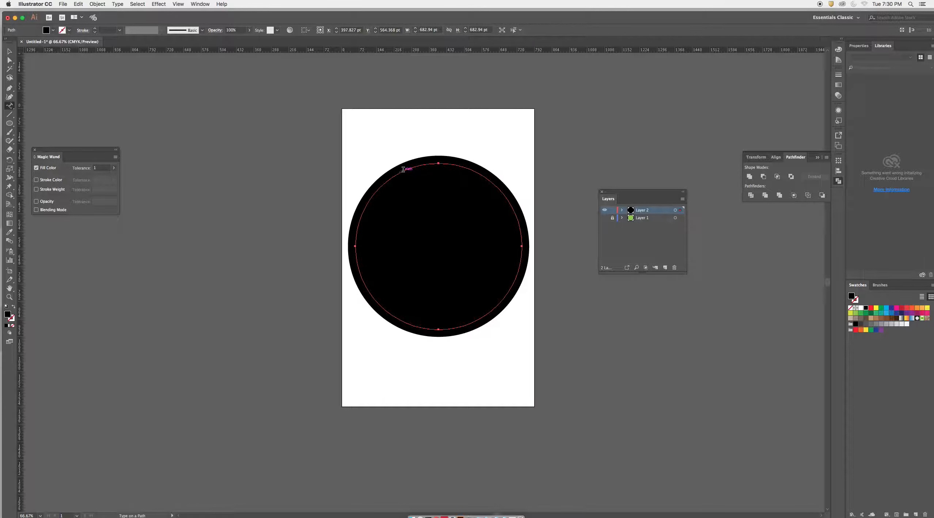
{"action": "left_click", "coordinate": [434, 166]}
{"action": "left_click", "coordinate": [418, 167]}
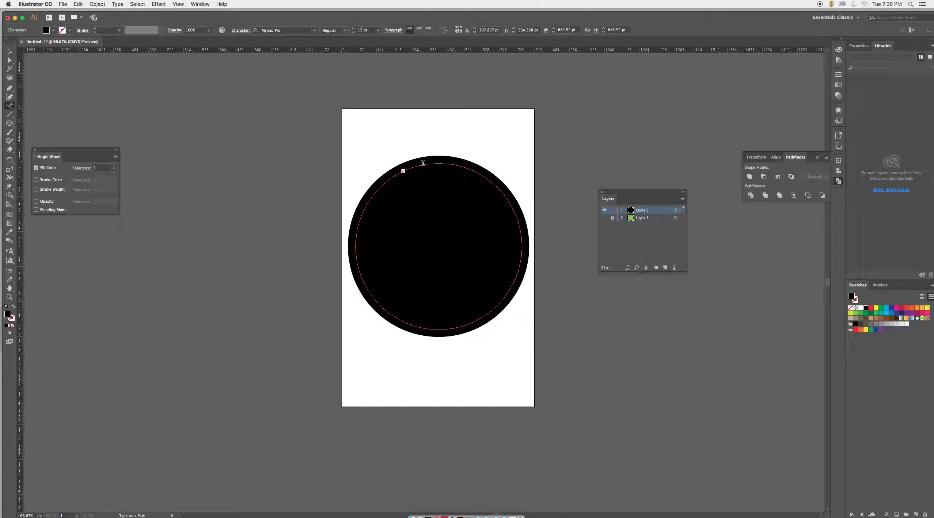
{"action": "key", "text": "super+a"}
{"action": "key", "text": "BackSpace"}
Step: Select the text on the path and set its fill to white and its font to Futura Medium
{"action": "left_click_drag", "start_coordinate": [423, 163], "coordinate": [406, 168]}
{"action": "left_click", "coordinate": [861, 308]}
{"action": "left_click", "coordinate": [314, 31]}
{"action": "scroll", "coordinate": [307, 190], "scroll_direction": "down", "scroll_amount": 5}
{"action": "scroll", "coordinate": [305, 195], "scroll_direction": "down", "scroll_amount": 5}
{"action": "left_click", "coordinate": [272, 158]}
{"action": "left_click", "coordinate": [294, 183]}
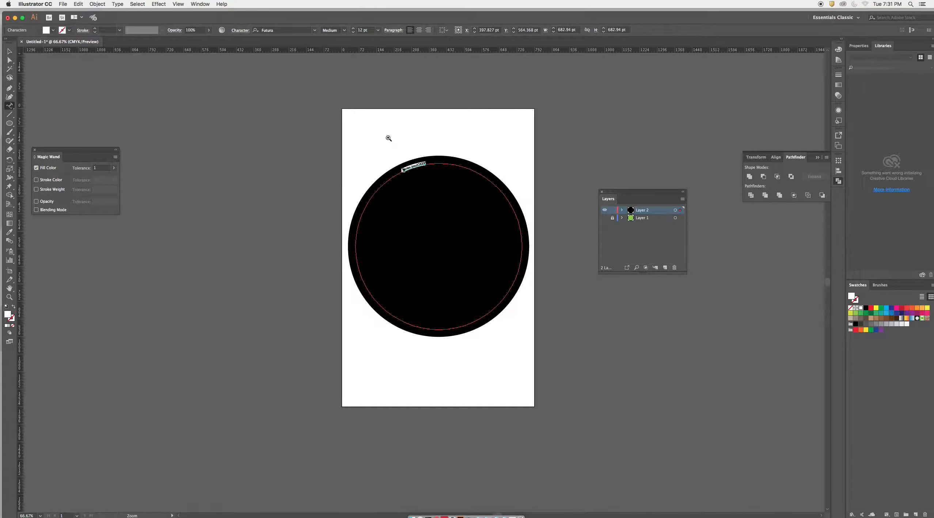
{"action": "key", "text": "super+space"}
{"action": "left_click_drag", "start_coordinate": [387, 210], "coordinate": [475, 250]}
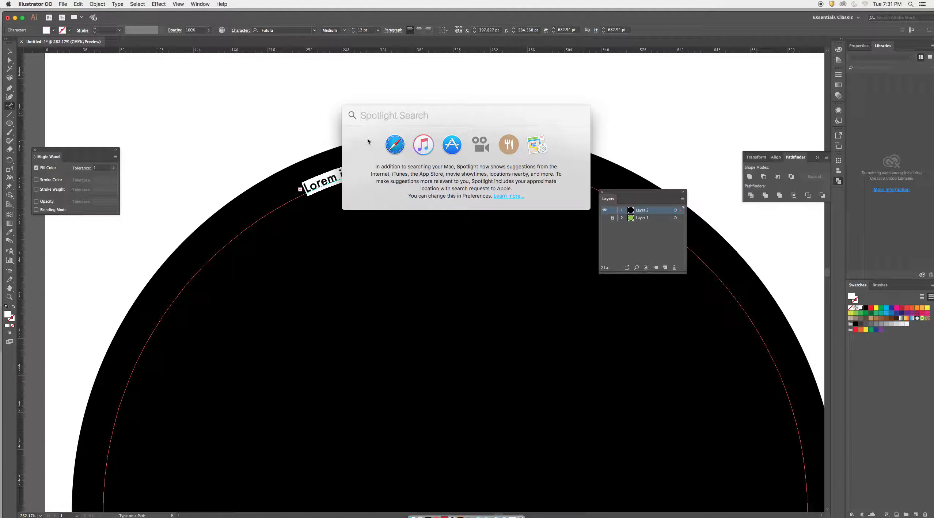
Step: Enter JOKER in the text on the path and delete the "Lorem ipsu" placeholder in front of it
{"action": "left_click", "coordinate": [527, 91]}
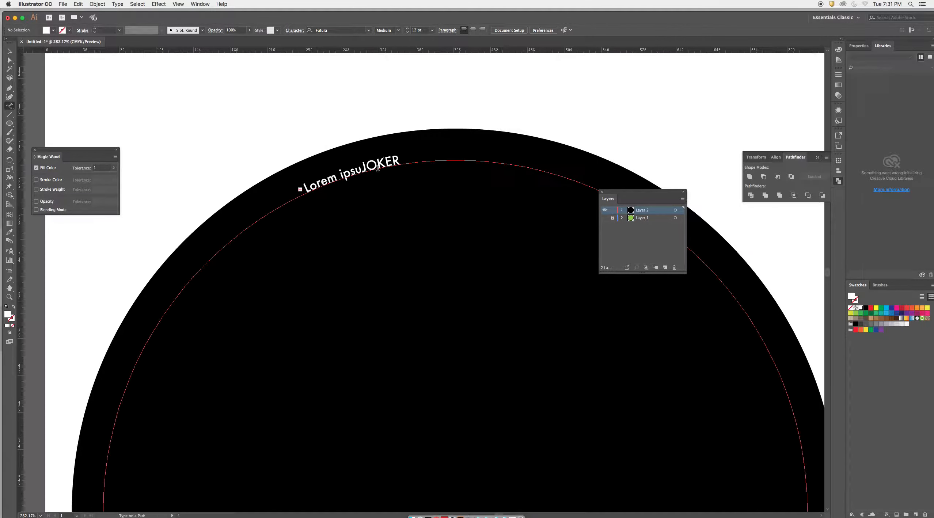
{"action": "left_click_drag", "start_coordinate": [365, 168], "coordinate": [311, 187]}
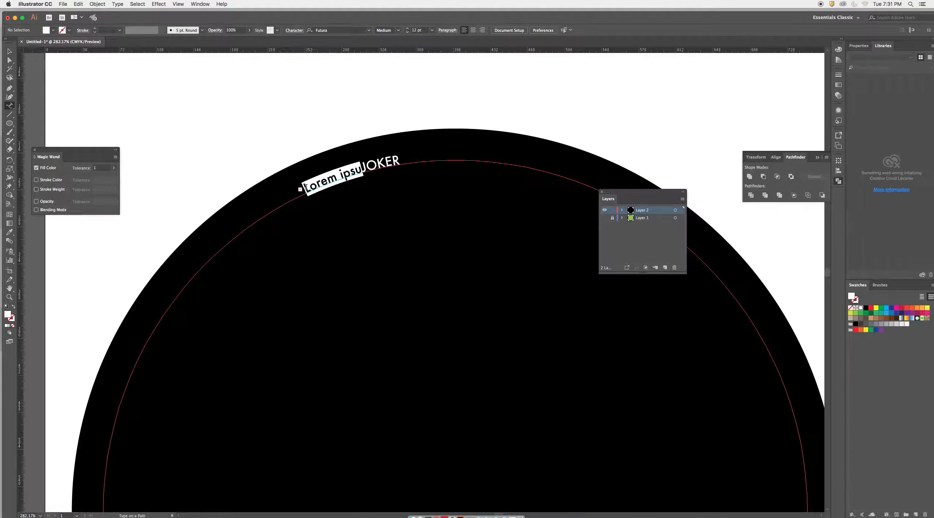
{"action": "key", "text": "BackSpace"}
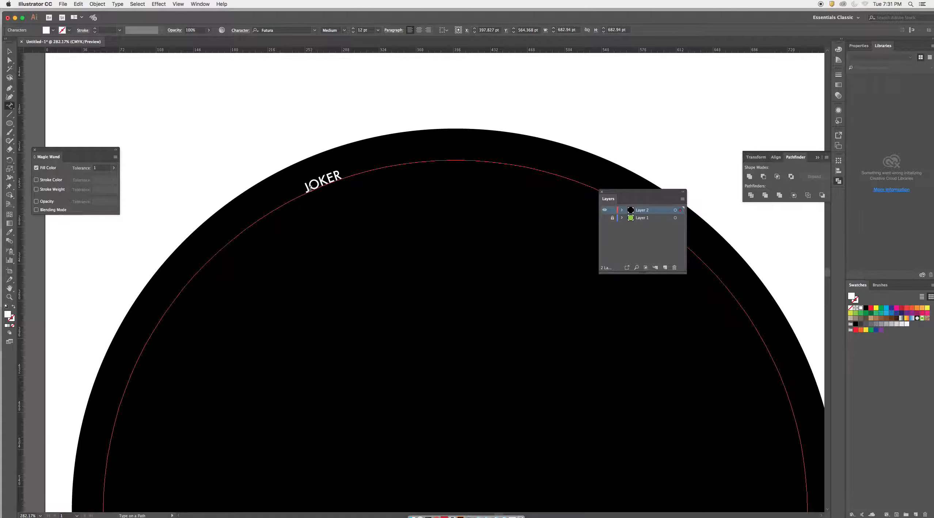
Step: Set the font size of the word JOKER to 26 pt
{"action": "left_click_drag", "start_coordinate": [307, 188], "coordinate": [341, 170]}
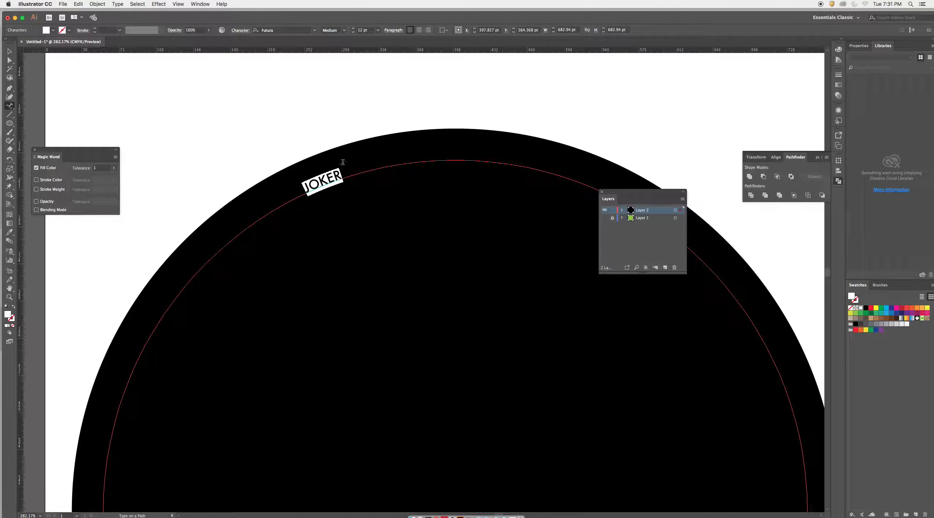
{"action": "left_click", "coordinate": [353, 29]}
{"action": "left_click", "coordinate": [353, 30]}
{"action": "left_click", "coordinate": [353, 30]}
{"action": "left_click", "coordinate": [353, 29]}
{"action": "left_click", "coordinate": [353, 29]}
{"action": "left_click", "coordinate": [354, 29]}
{"action": "left_click", "coordinate": [353, 29]}
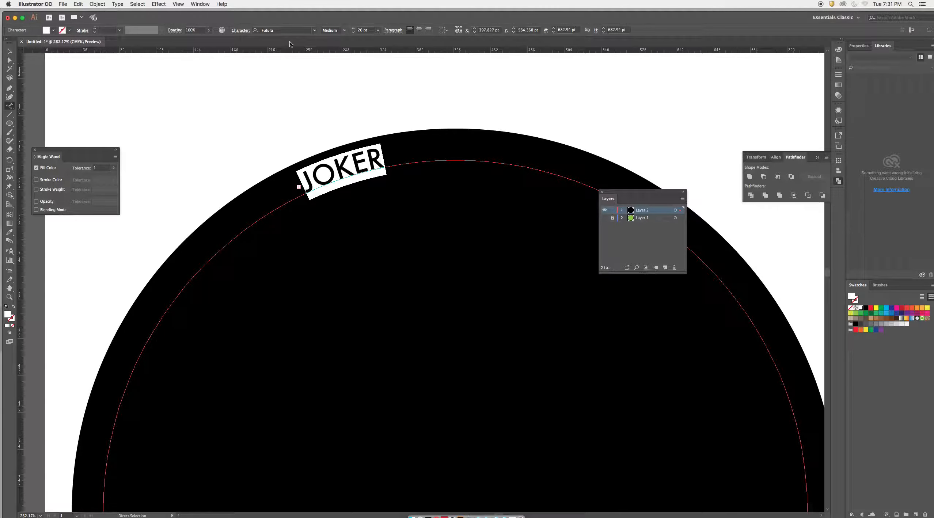
Step: Show the full Character options and set the baseline shift of JOKER to 5 pt
{"action": "key", "text": "super+t"}
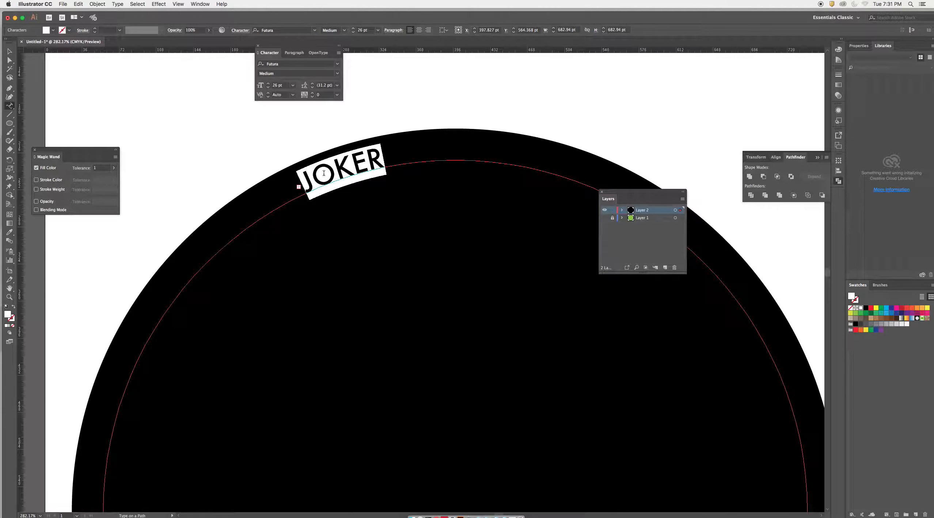
{"action": "left_click", "coordinate": [340, 53]}
{"action": "left_click", "coordinate": [356, 56]}
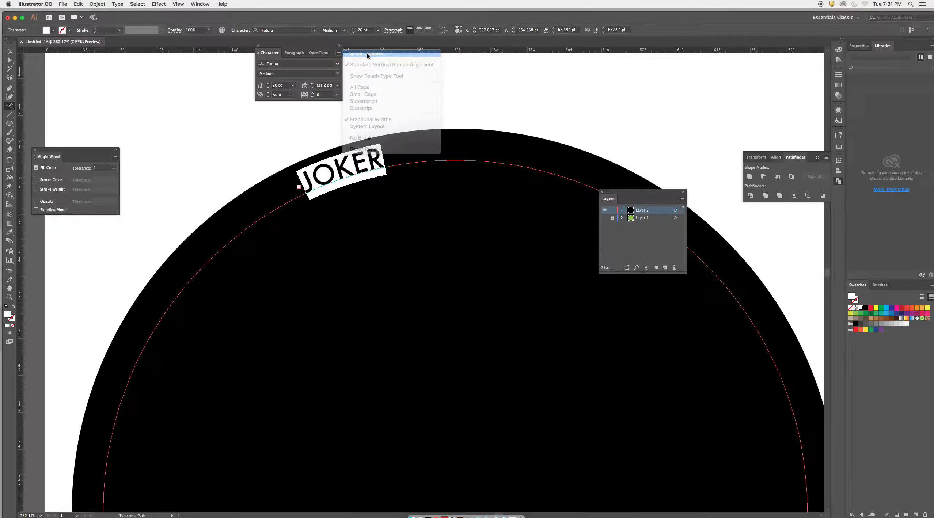
{"action": "left_click", "coordinate": [268, 116]}
{"action": "left_click", "coordinate": [268, 116]}
{"action": "left_click", "coordinate": [268, 116]}
{"action": "left_click", "coordinate": [268, 115]}
{"action": "left_click", "coordinate": [268, 116]}
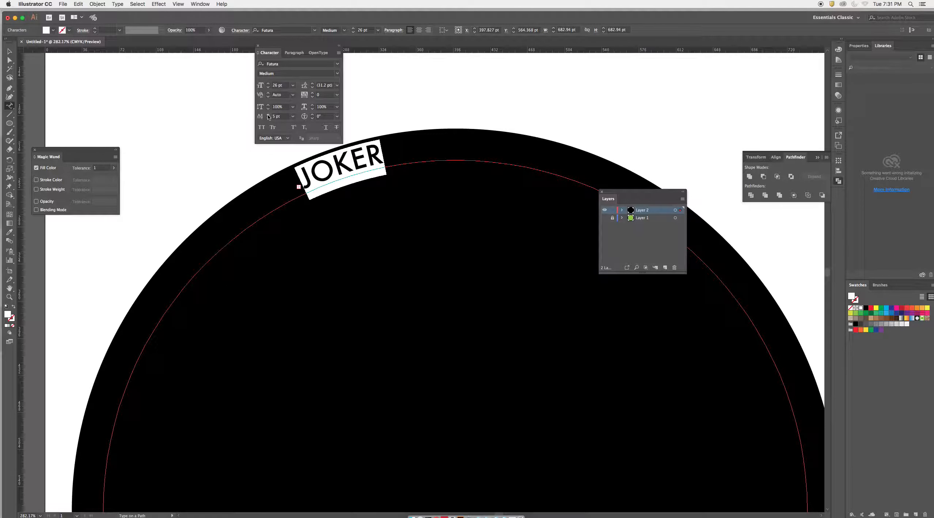
Step: Select the leftover text that runs around the path after JOKER and delete it
{"action": "left_click", "coordinate": [380, 125], "text": "super"}
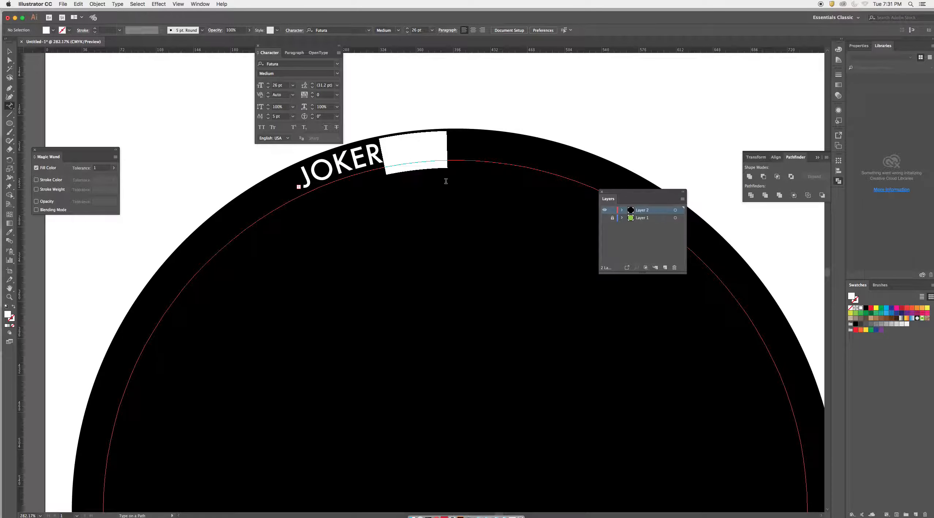
{"action": "scroll", "coordinate": [478, 391], "scroll_direction": "down", "scroll_amount": 2}
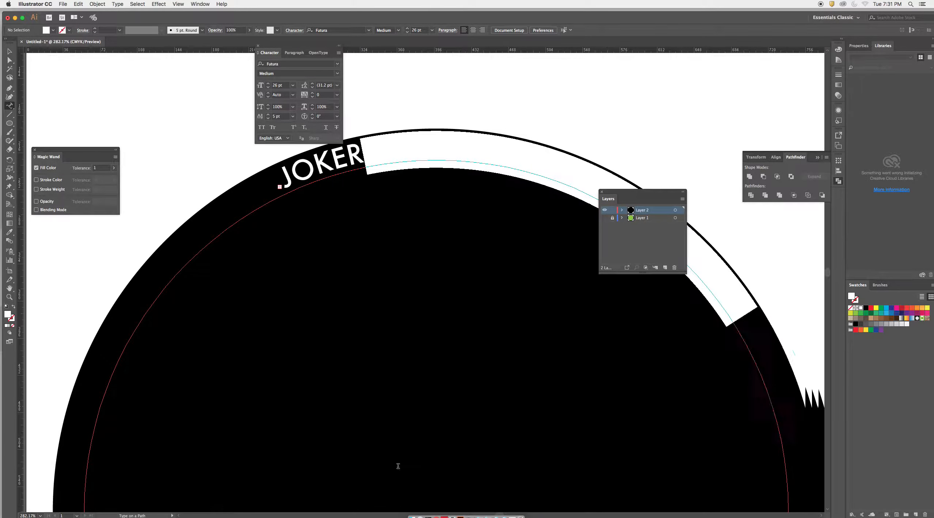
{"action": "left_click", "coordinate": [478, 390]}
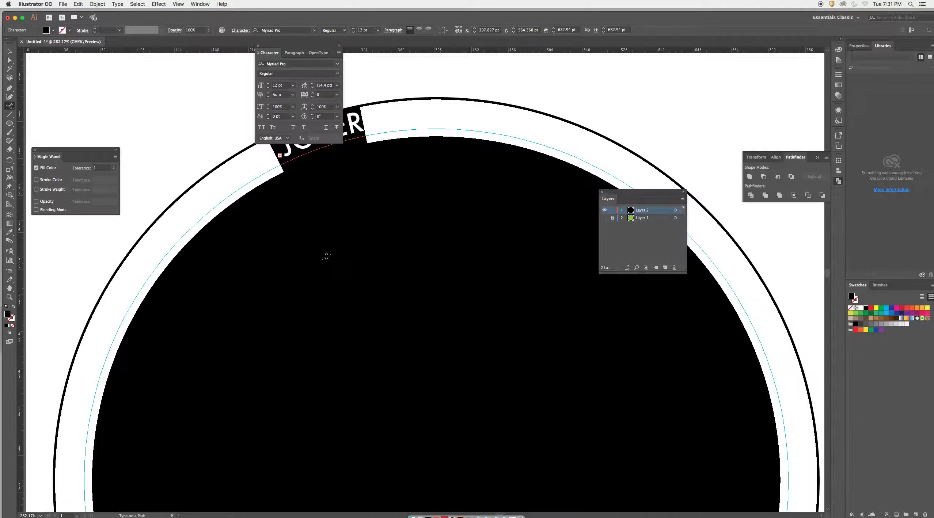
{"action": "key", "text": "BackSpace"}
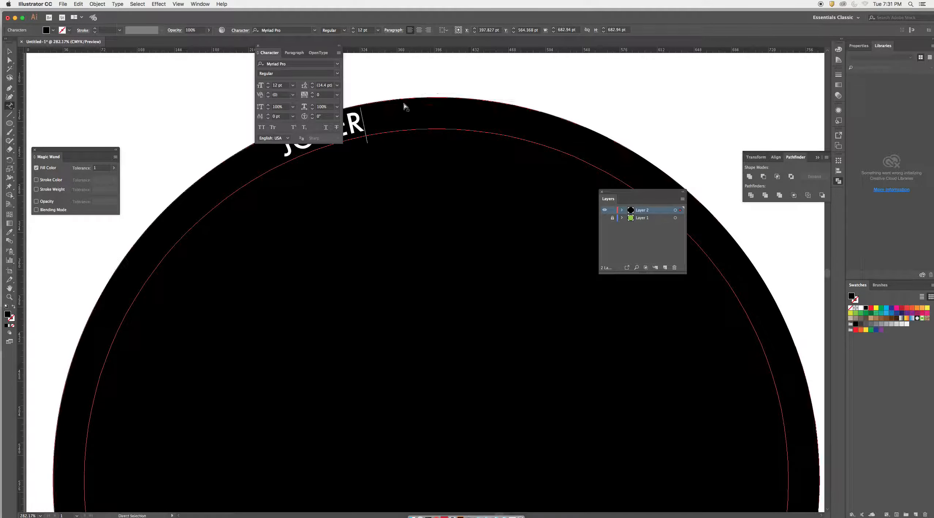
{"action": "key", "text": "Escape"}
Step: Add the word RIDDLER after JOKER on the path and separate the two words with a tab
{"action": "scroll", "coordinate": [453, 217], "scroll_direction": "up", "scroll_amount": 3}
{"action": "scroll", "coordinate": [453, 217], "scroll_direction": "left", "scroll_amount": 3}
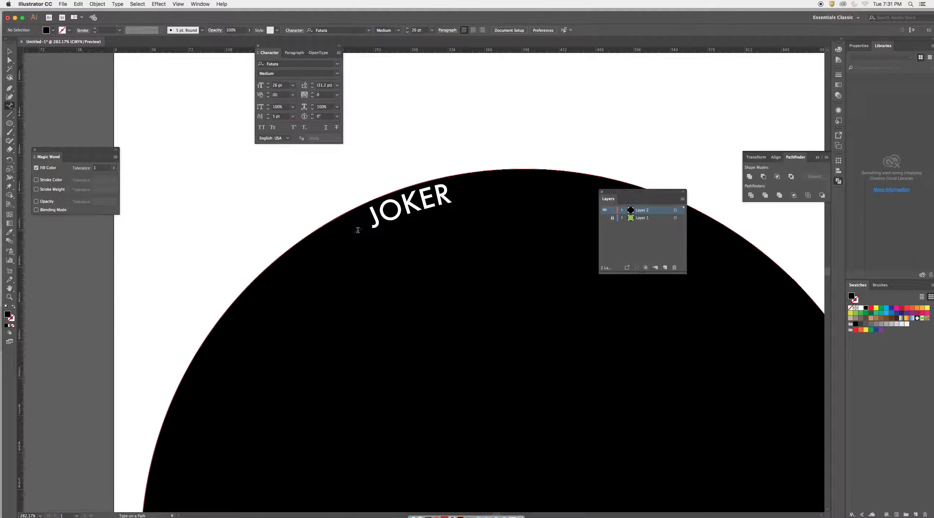
{"action": "left_click", "coordinate": [449, 196]}
{"action": "type", "text": "RIDDLER"}
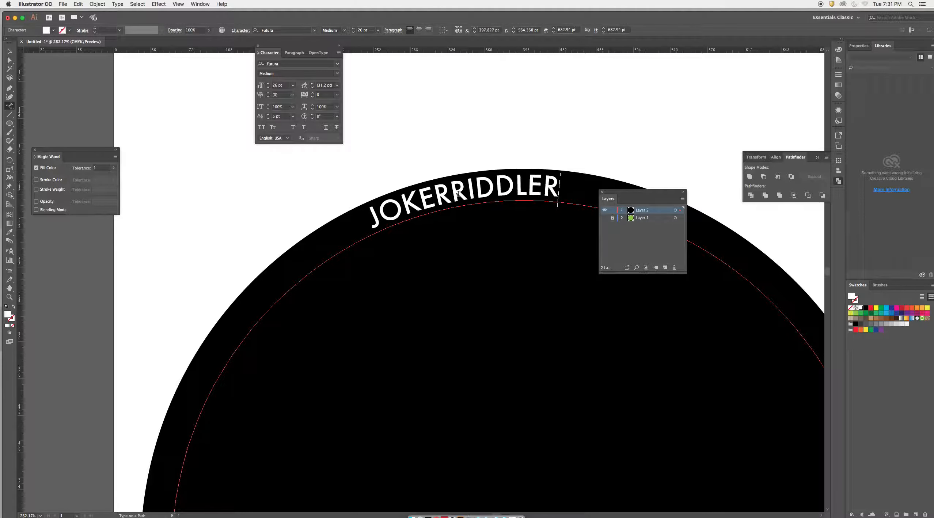
{"action": "left_click", "coordinate": [453, 197]}
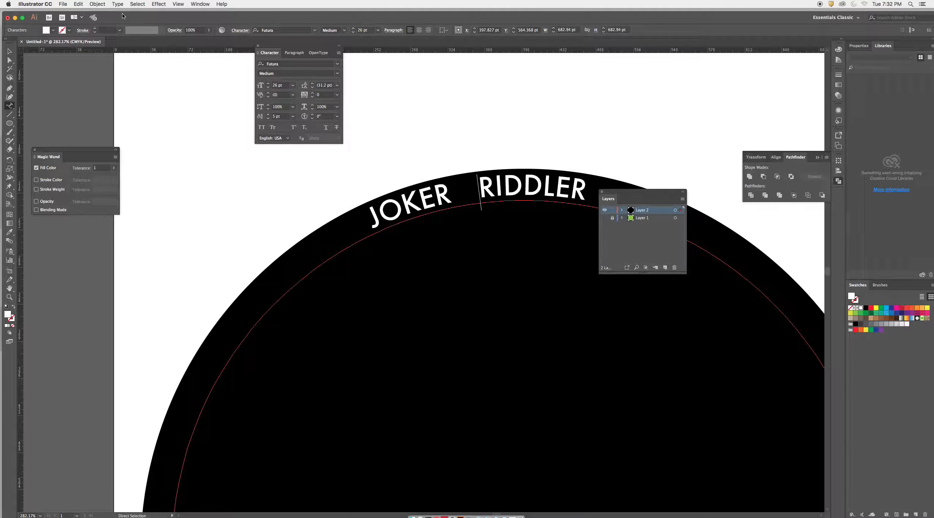
Step: Add a right-justified tab stop for the path text and place it at 307 pt to space RIDDLER away from JOKER
{"action": "left_click", "coordinate": [122, 5]}
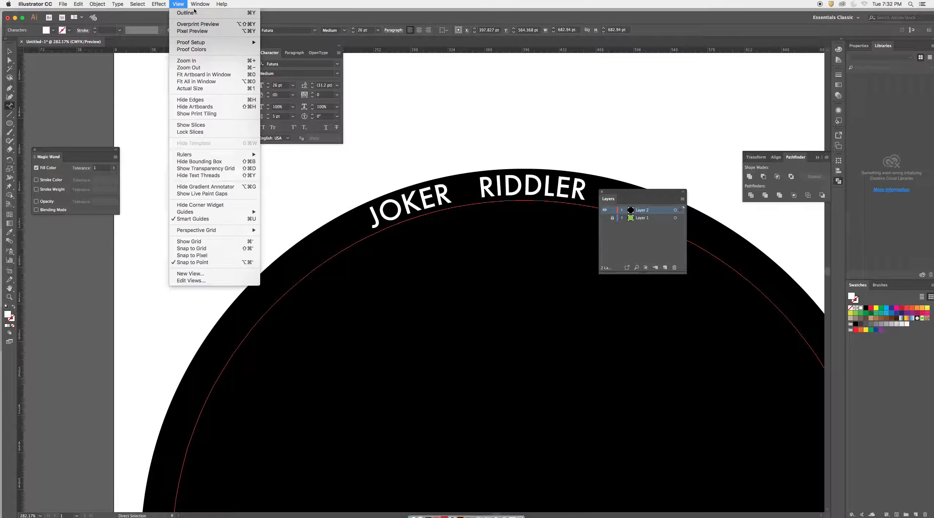
{"action": "mouse_move", "coordinate": [201, 4]}
{"action": "mouse_move", "coordinate": [218, 311]}
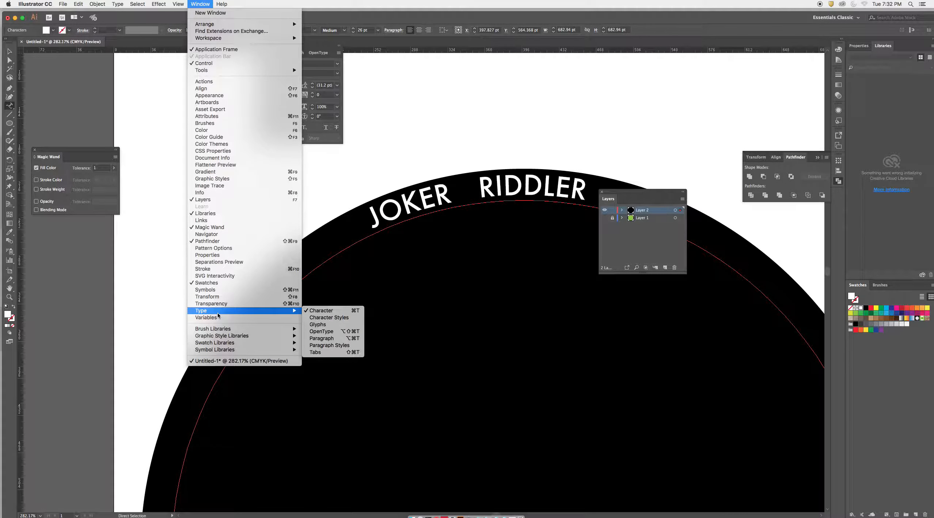
{"action": "left_click", "coordinate": [315, 353]}
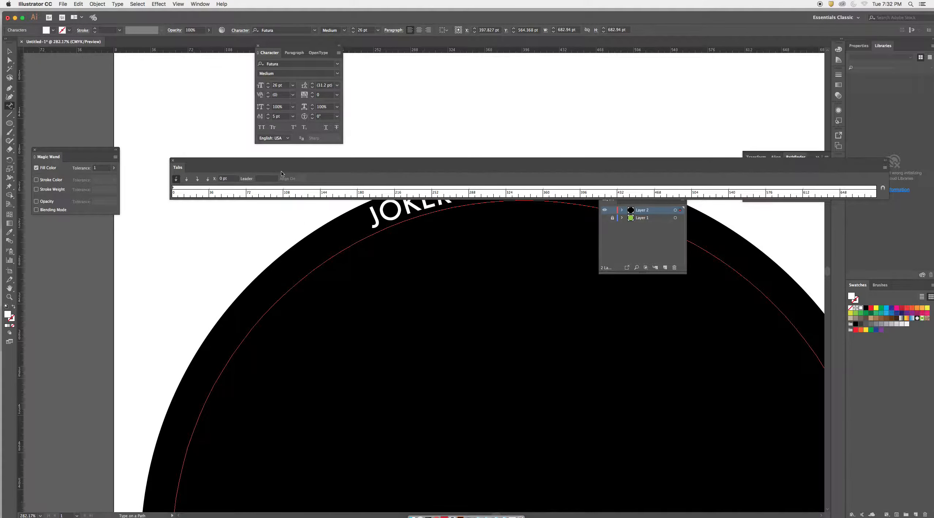
{"action": "left_click_drag", "start_coordinate": [294, 167], "coordinate": [400, 109]}
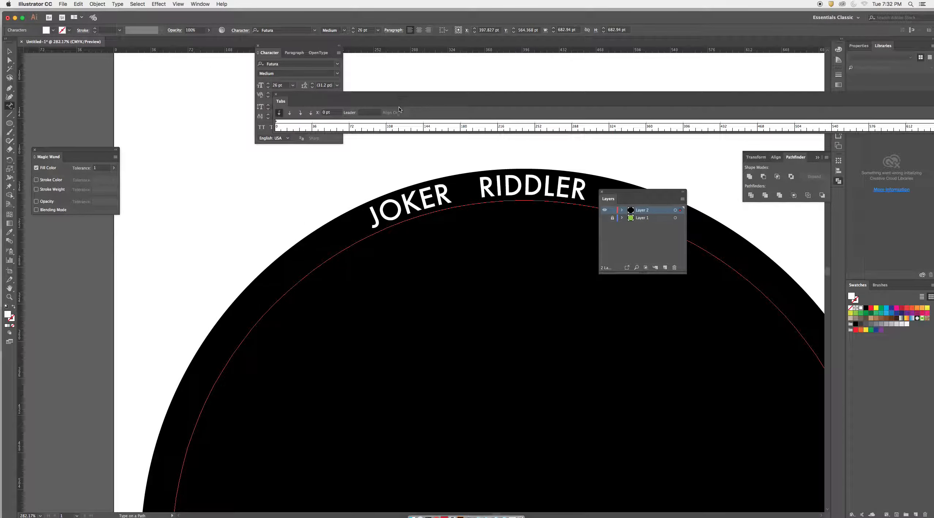
{"action": "left_click_drag", "start_coordinate": [308, 121], "coordinate": [297, 146]}
{"action": "left_click", "coordinate": [300, 114]}
{"action": "left_click_drag", "start_coordinate": [433, 124], "coordinate": [618, 124]}
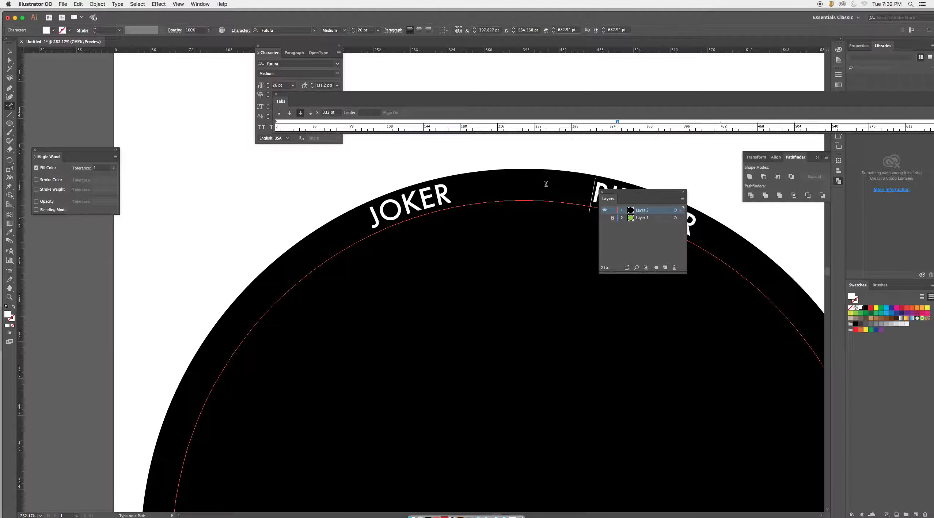
{"action": "left_click_drag", "start_coordinate": [618, 122], "coordinate": [592, 121]}
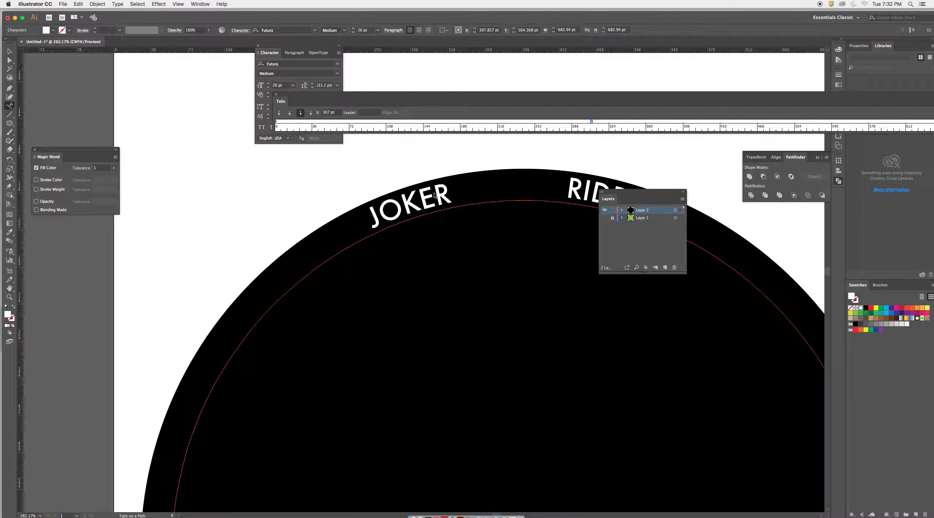
Step: Uncover the lettering, check the artwork in outline view, return to preview and make Layer 1 visible
{"action": "left_click_drag", "start_coordinate": [603, 194], "coordinate": [123, 187]}
{"action": "left_click", "coordinate": [9, 51]}
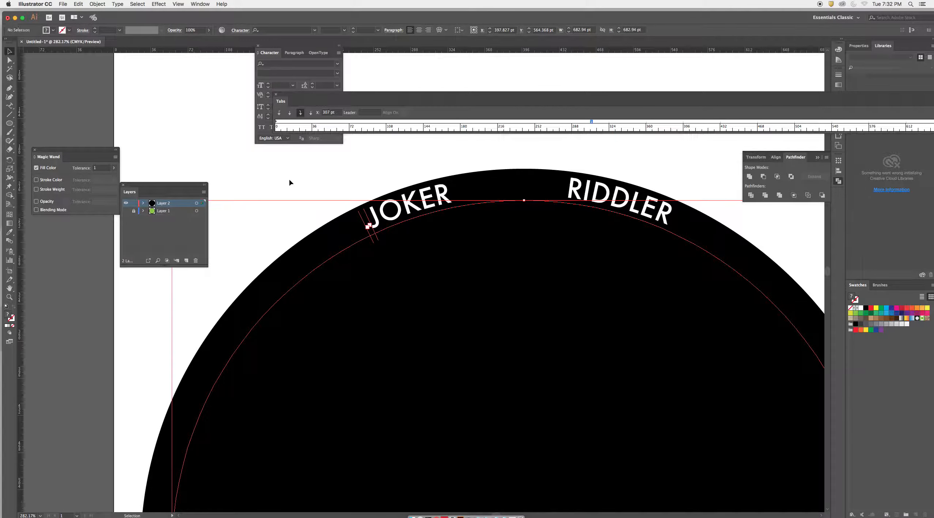
{"action": "left_click", "coordinate": [398, 238]}
{"action": "key", "text": "super+y"}
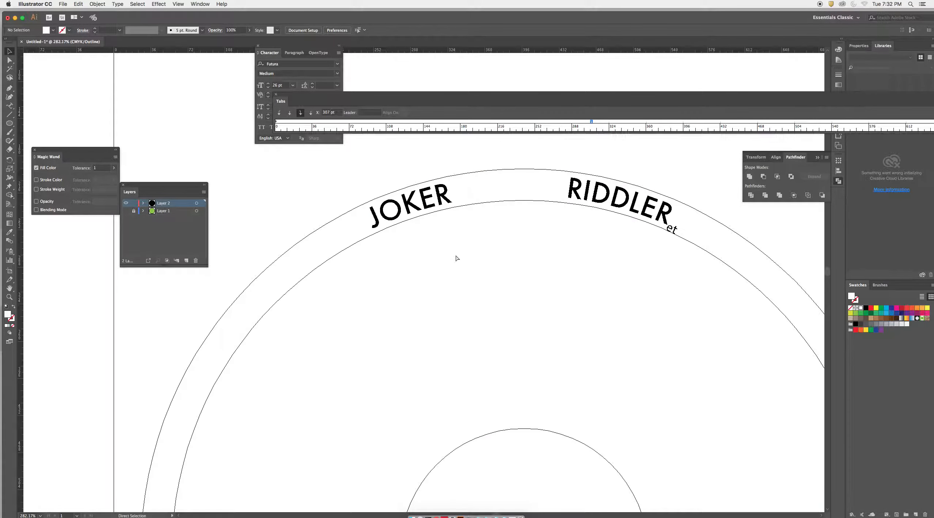
{"action": "key", "text": "super+y"}
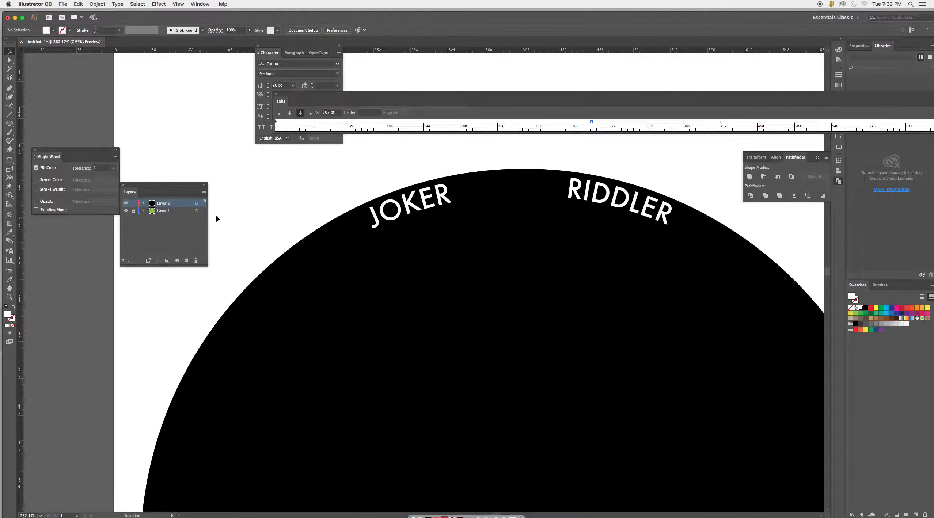
Step: Move the large black circle from Layer 2 to the unlocked Layer 1 and send it to the back
{"action": "left_click", "coordinate": [314, 241]}
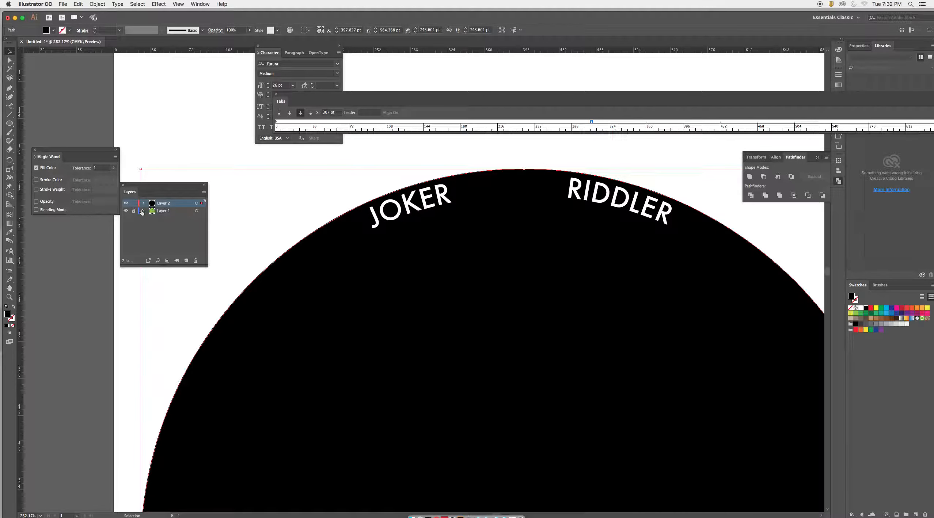
{"action": "left_click_drag", "start_coordinate": [202, 210], "coordinate": [201, 210]}
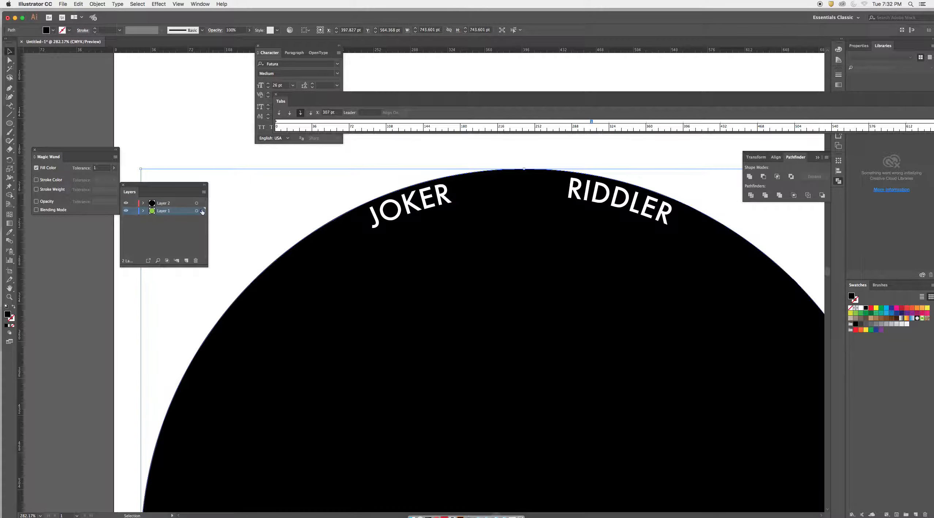
{"action": "right_click", "coordinate": [308, 262]}
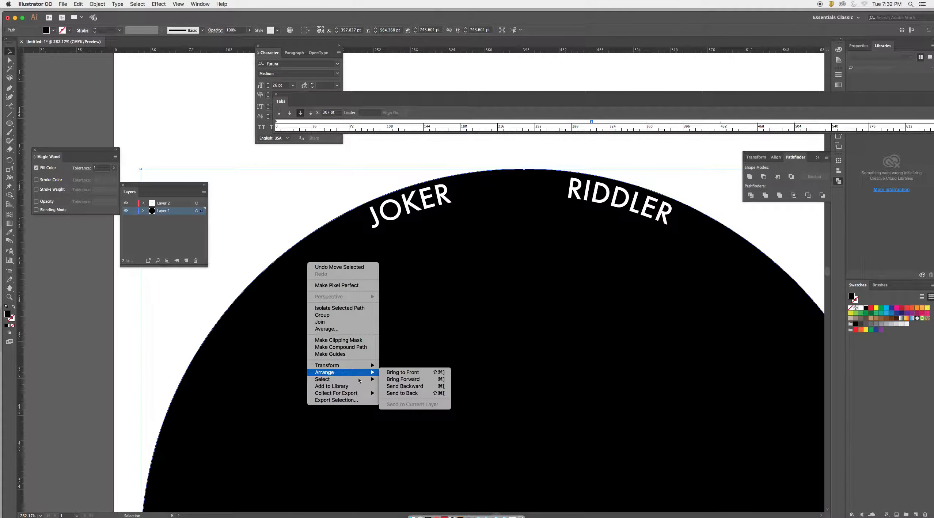
{"action": "left_click", "coordinate": [419, 398]}
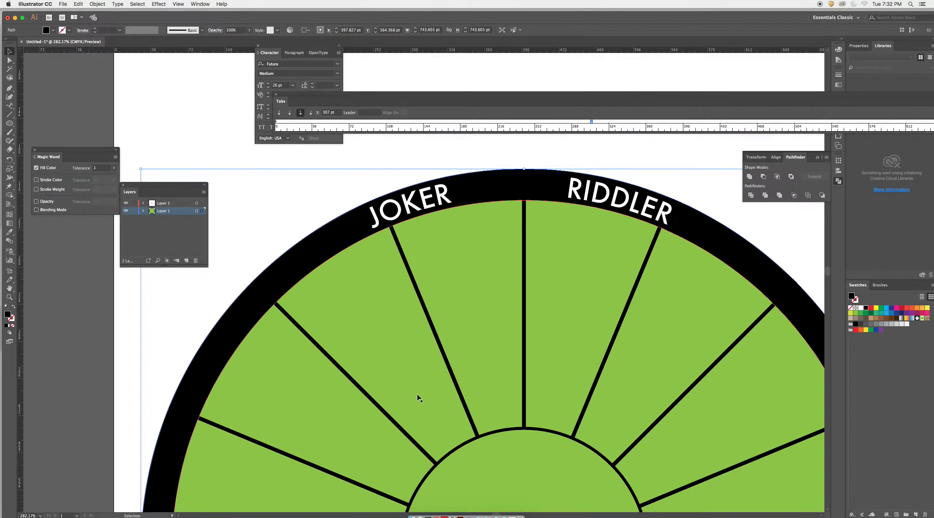
{"action": "left_click", "coordinate": [271, 240]}
Step: Select the inner circle at the centre of the green wheel
{"action": "left_click", "coordinate": [491, 348], "text": "alt"}
{"action": "left_click", "coordinate": [490, 348], "text": "alt"}
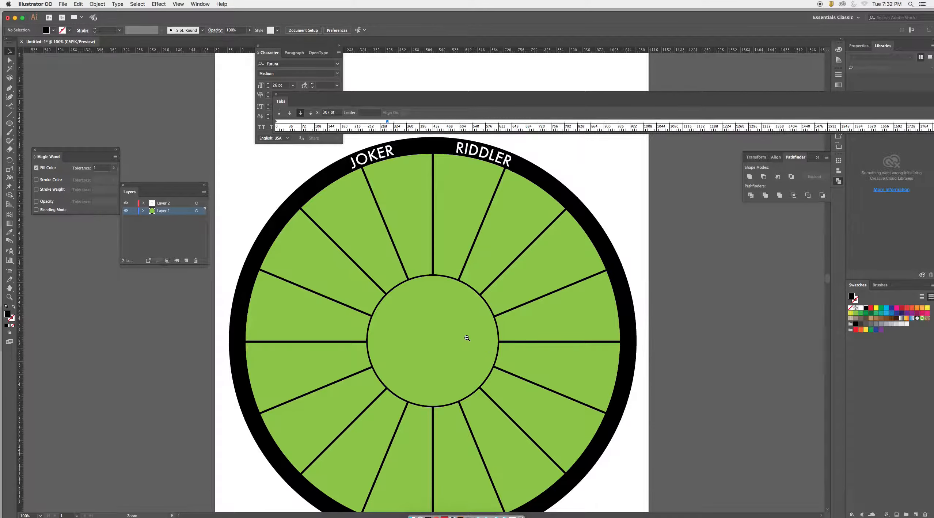
{"action": "left_click", "coordinate": [490, 348], "text": "alt"}
{"action": "left_click_drag", "start_coordinate": [397, 237], "coordinate": [475, 277]}
{"action": "key", "text": "v"}
{"action": "left_click", "coordinate": [474, 278]}
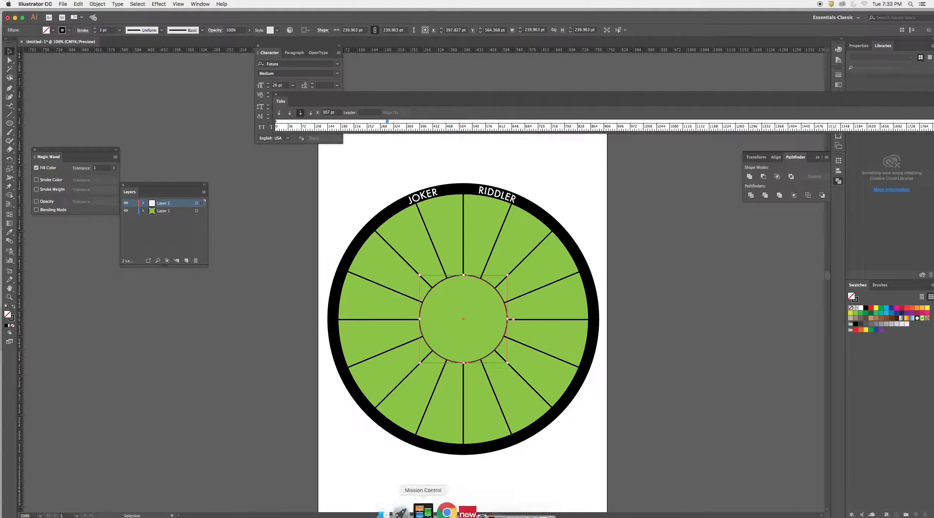
Step: Switch to Chrome and search Google for images of Daredevil
{"action": "left_click", "coordinate": [436, 510]}
{"action": "left_click", "coordinate": [338, 156]}
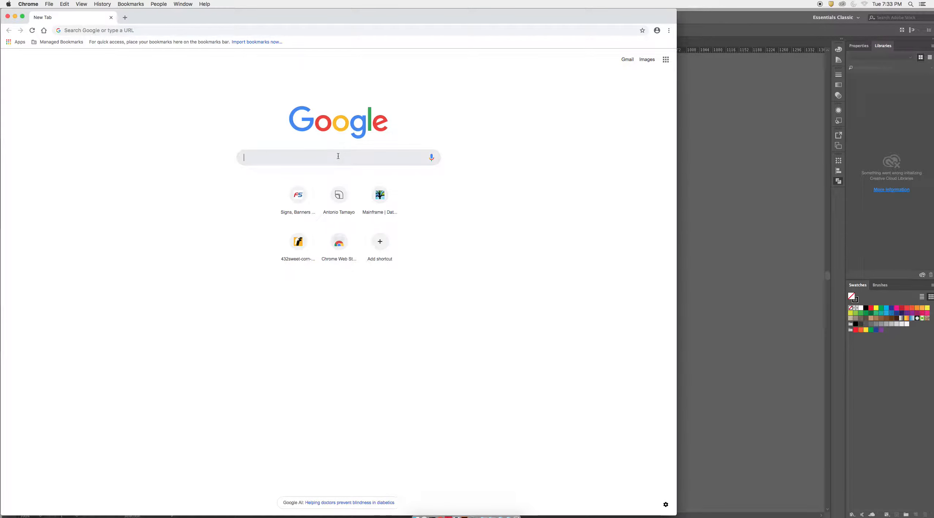
{"action": "type", "text": "Daredevil"}
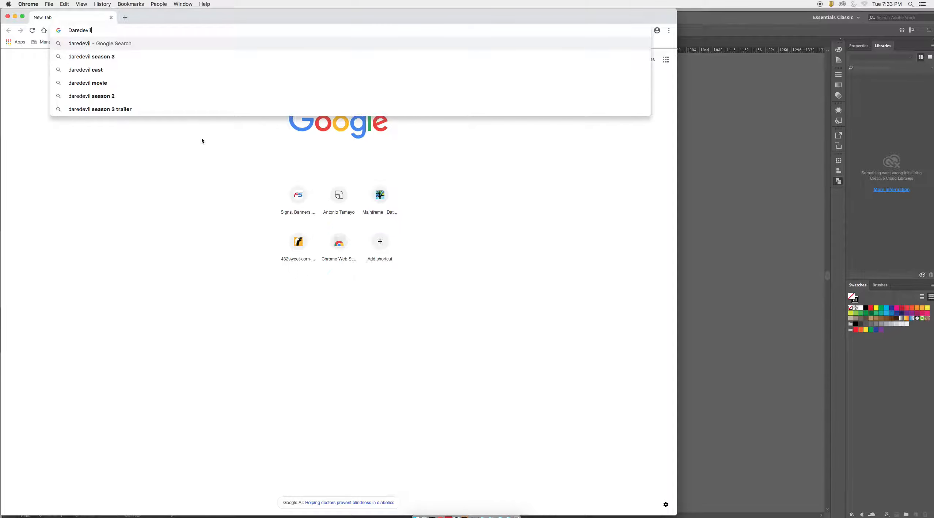
{"action": "key", "text": "Return"}
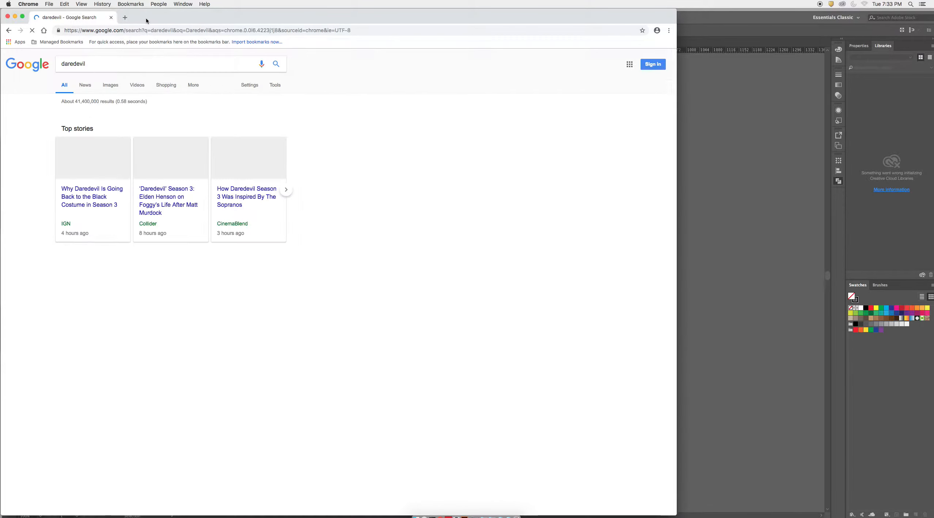
{"action": "left_click_drag", "start_coordinate": [146, 21], "coordinate": [417, 90]}
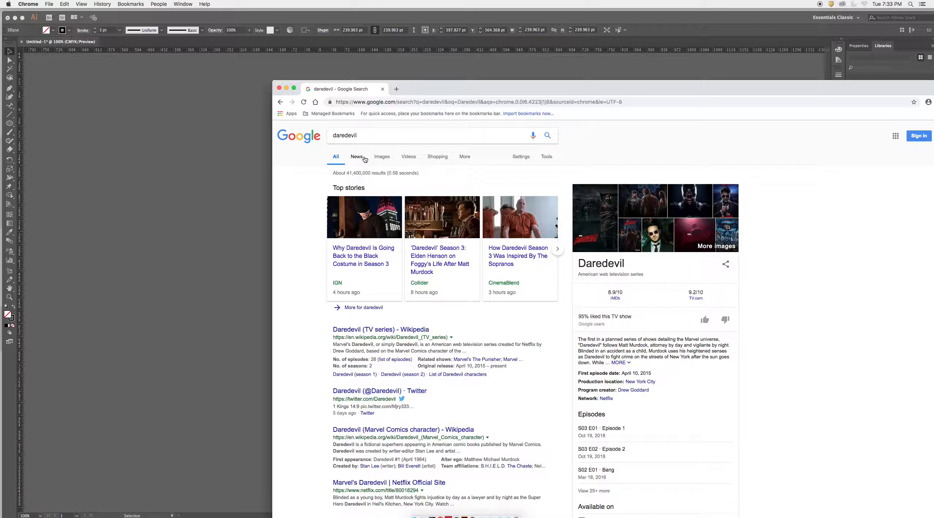
{"action": "left_click", "coordinate": [382, 156]}
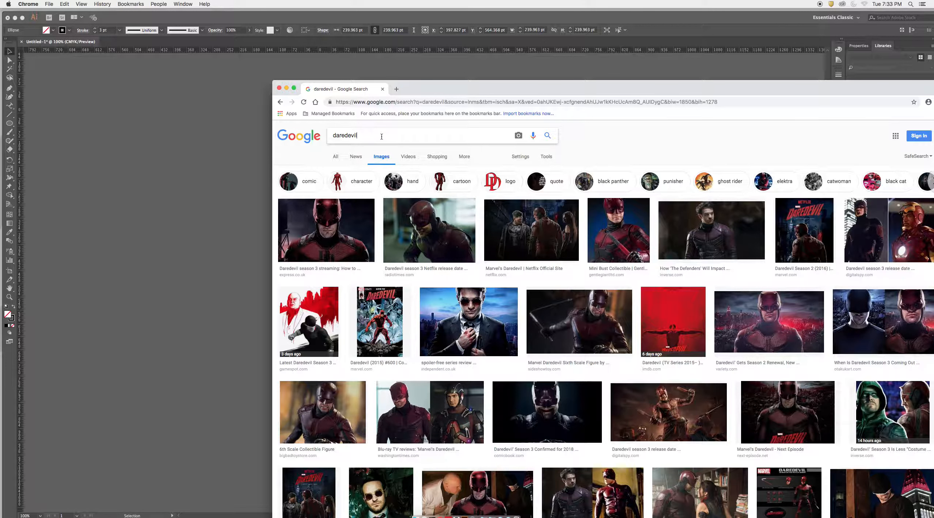
Step: Refine the Google image search to daredevil Gil Kane
{"action": "type", "text": "Gil Kan"}
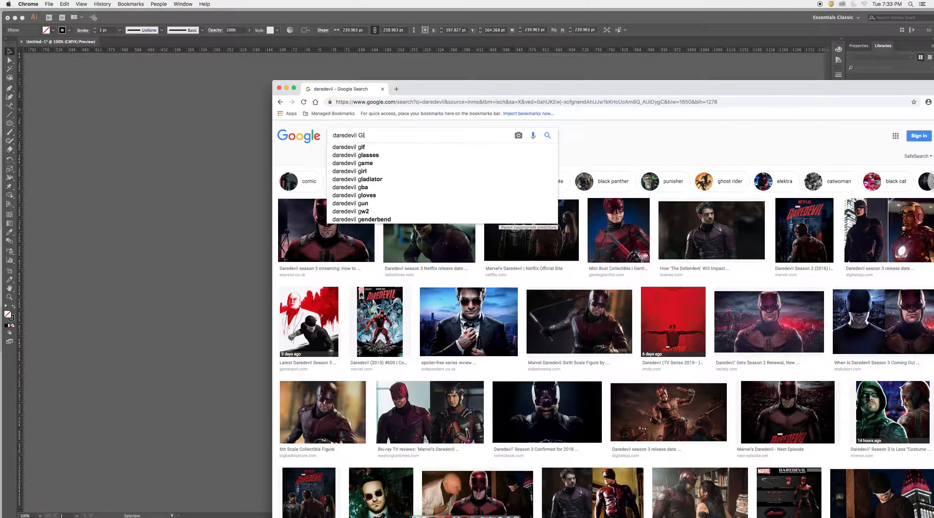
{"action": "type", "text": "e"}
{"action": "key", "text": "Return"}
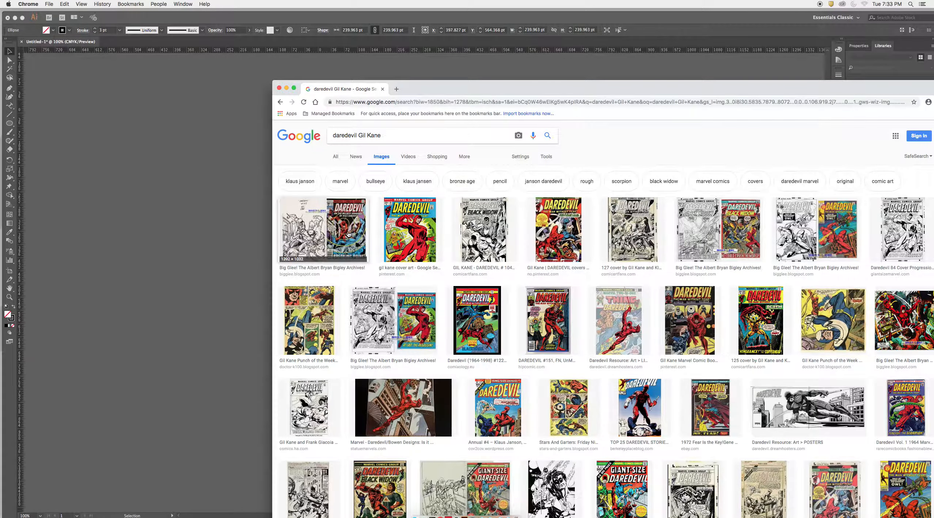
Step: Preview several Gil Kane Daredevil covers in the image results to find a suitable reference picture
{"action": "left_click", "coordinate": [348, 234]}
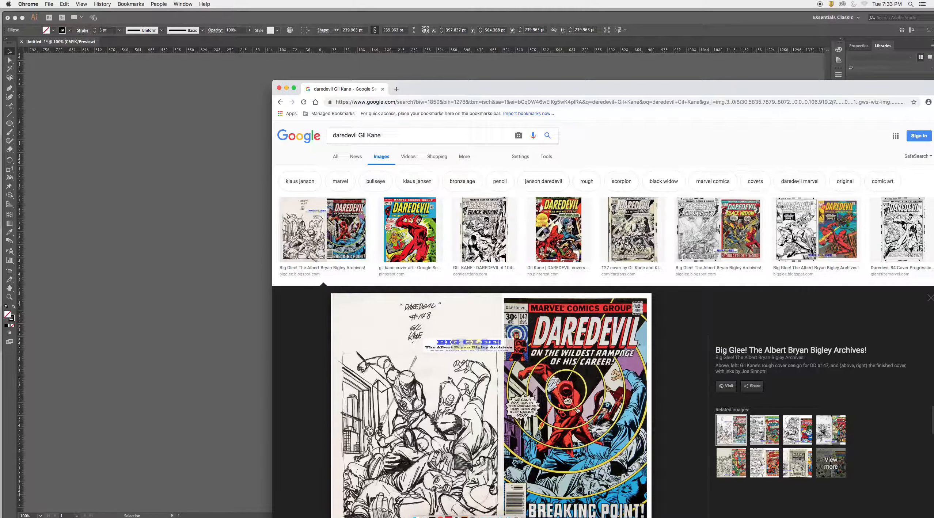
{"action": "scroll", "coordinate": [572, 416], "scroll_direction": "down", "scroll_amount": 2}
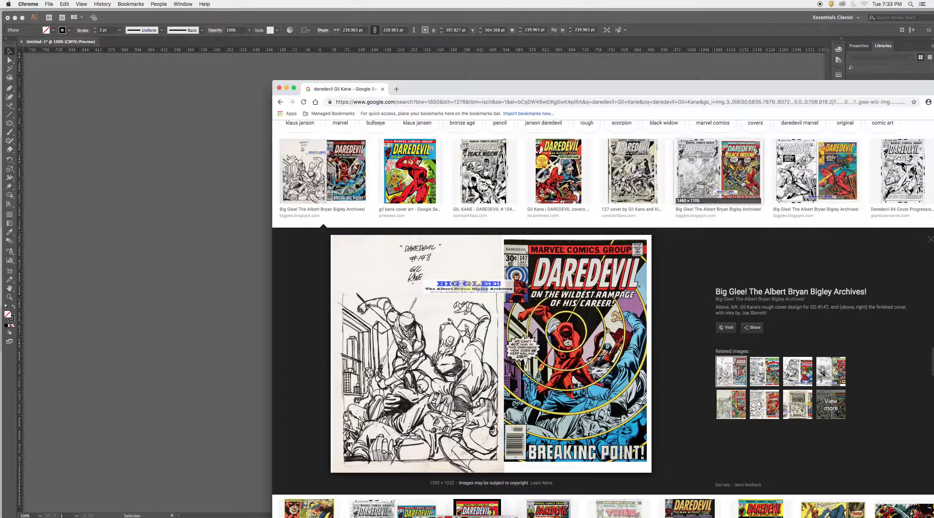
{"action": "left_click", "coordinate": [836, 184]}
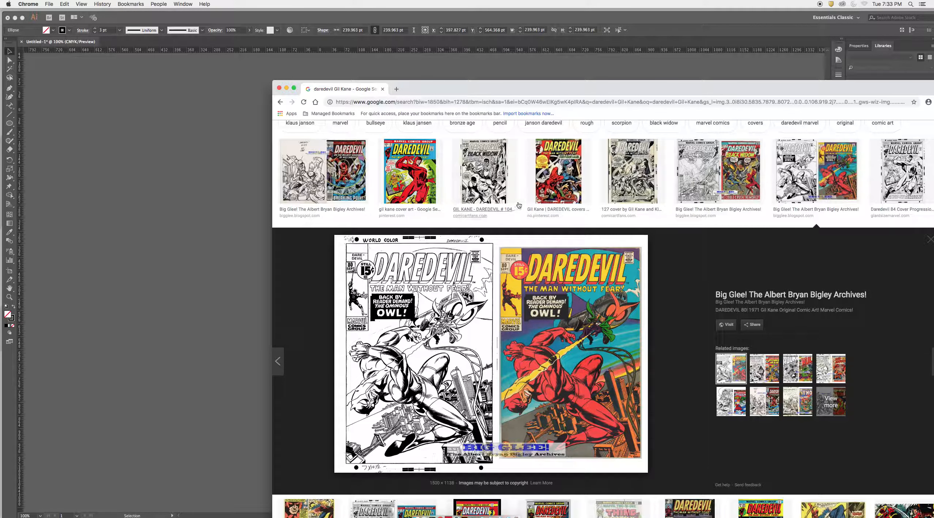
{"action": "scroll", "coordinate": [519, 198], "scroll_direction": "down", "scroll_amount": 3}
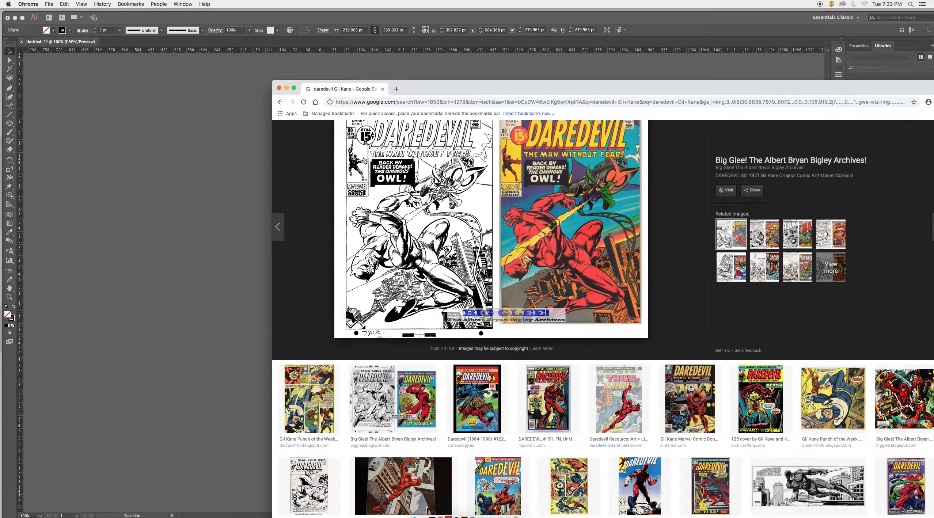
{"action": "scroll", "coordinate": [483, 199], "scroll_direction": "up", "scroll_amount": 4}
{"action": "left_click", "coordinate": [483, 199]}
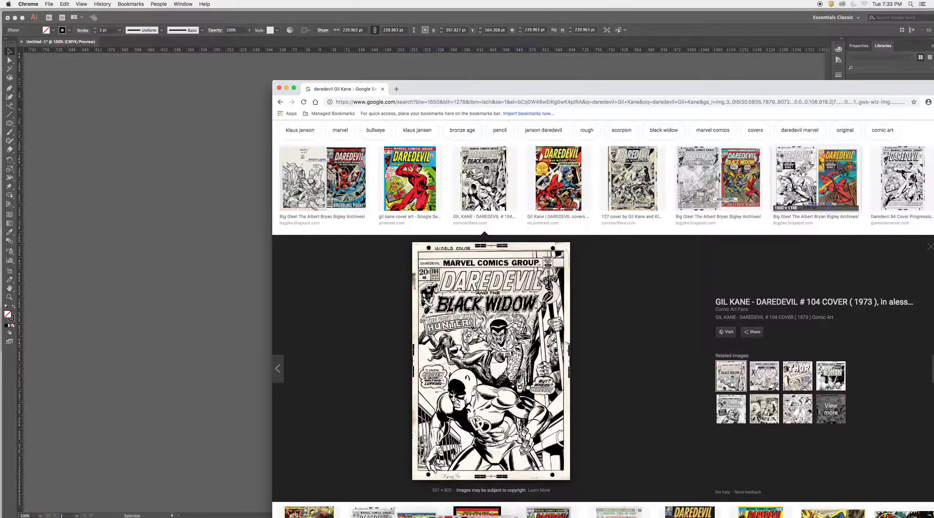
{"action": "scroll", "coordinate": [798, 193], "scroll_direction": "down", "scroll_amount": 5}
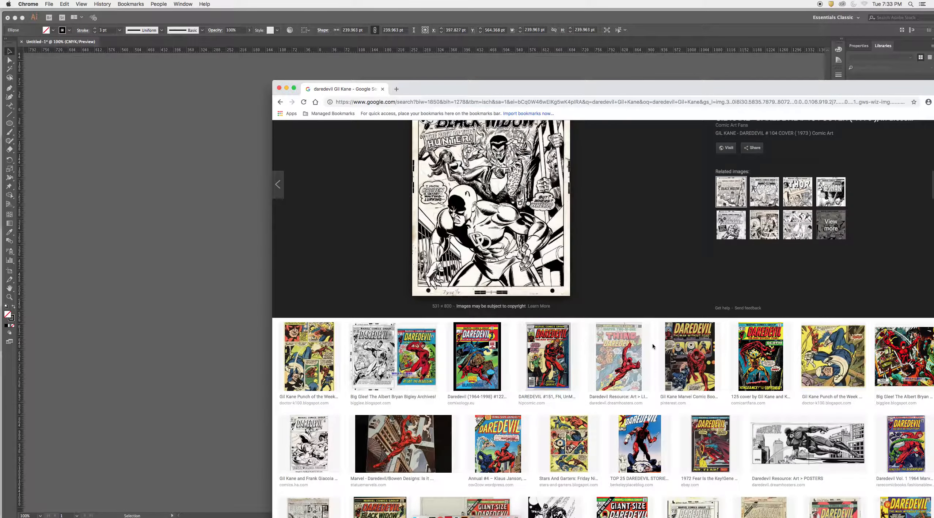
{"action": "left_click", "coordinate": [634, 367]}
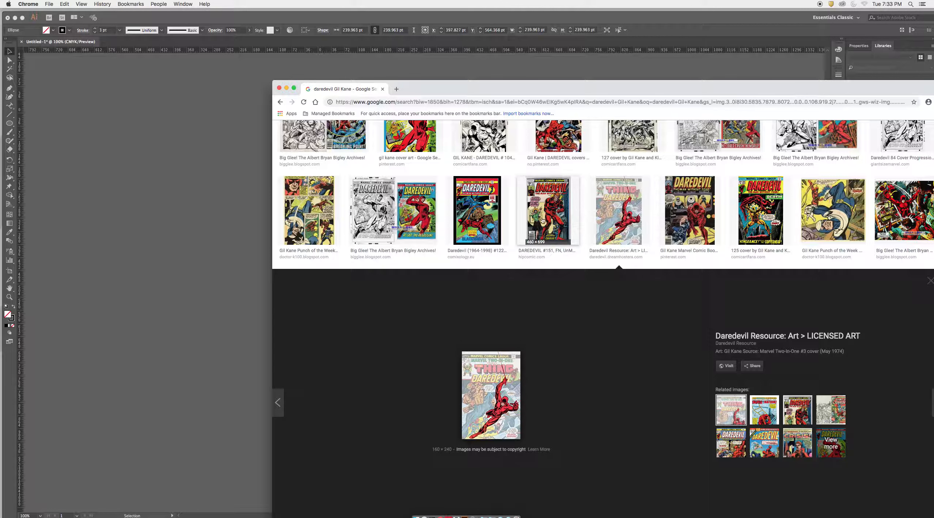
Step: Open the Battle at the Gym image, bring it into the Illustrator document and close the browser window
{"action": "left_click", "coordinate": [909, 210]}
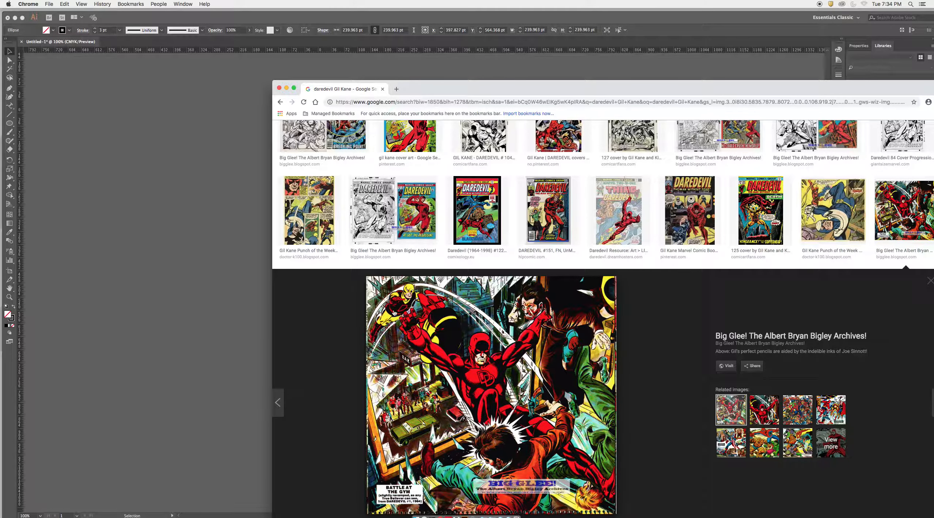
{"action": "left_click_drag", "start_coordinate": [488, 366], "coordinate": [281, 90]}
{"action": "key", "text": "super+w"}
Step: Adjust the stacking order so the inner circle sits in front of the Daredevil image
{"action": "right_click", "coordinate": [419, 167]}
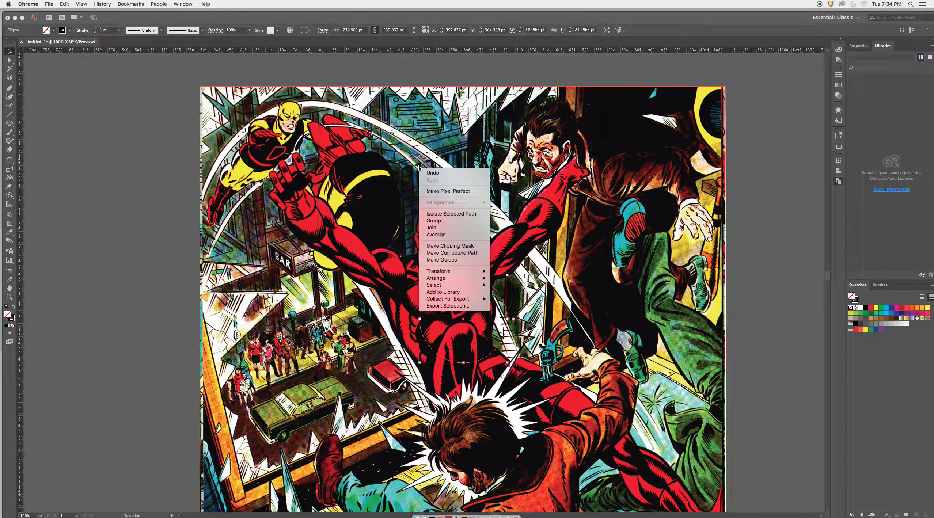
{"action": "mouse_move", "coordinate": [472, 278]}
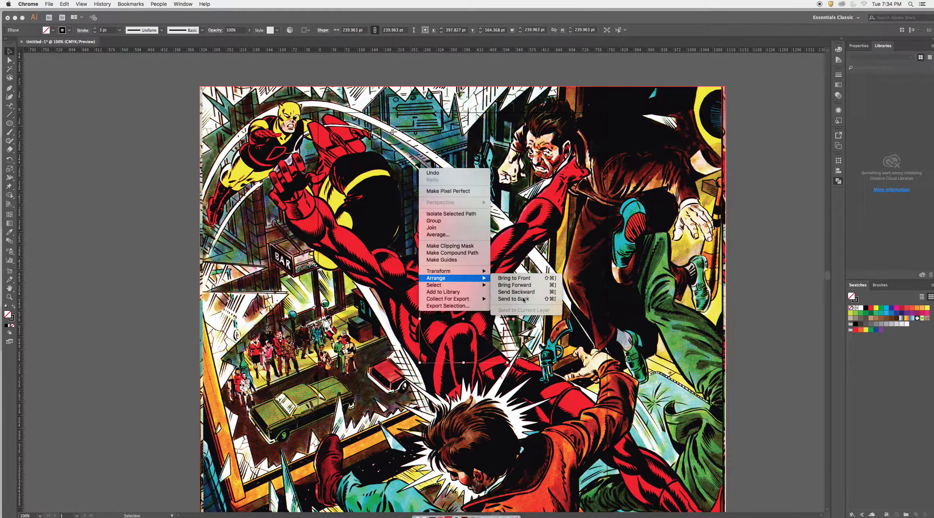
{"action": "left_click", "coordinate": [524, 300]}
Step: Select the Daredevil image and close the floating Tabs ruler covering it
{"action": "left_click", "coordinate": [491, 288]}
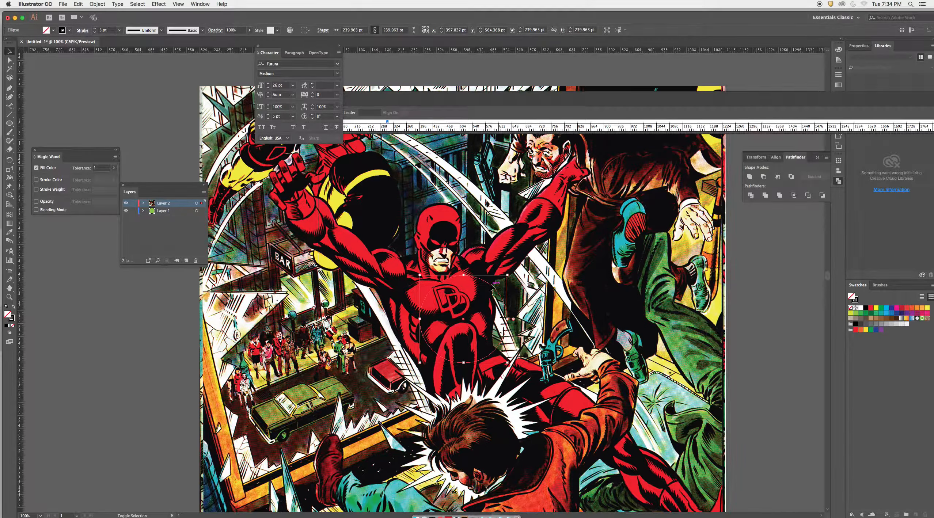
{"action": "left_click", "coordinate": [491, 288]}
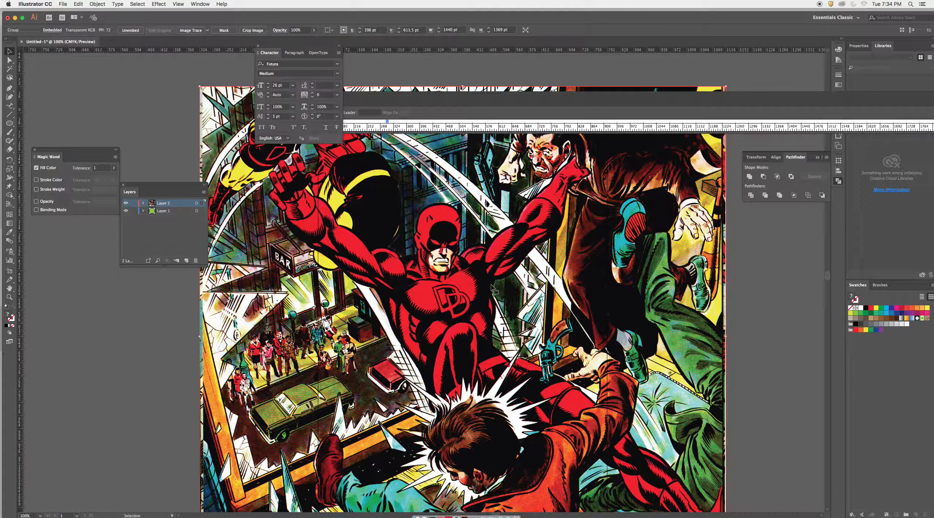
{"action": "left_click_drag", "start_coordinate": [383, 102], "coordinate": [456, 108]}
{"action": "left_click", "coordinate": [455, 100]}
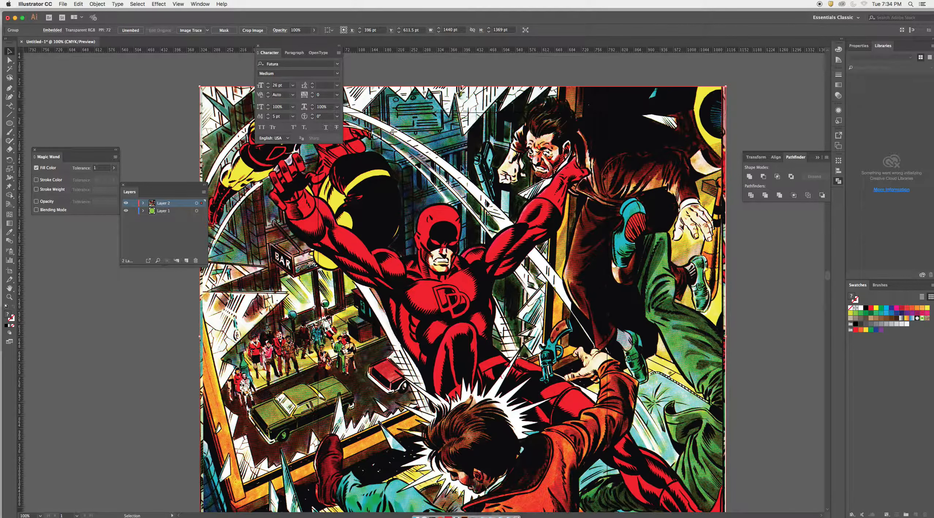
Step: Pick the inner circle in outline view, add the Daredevil image in preview, make a clipping mask from both and deselect
{"action": "key", "text": "super+y"}
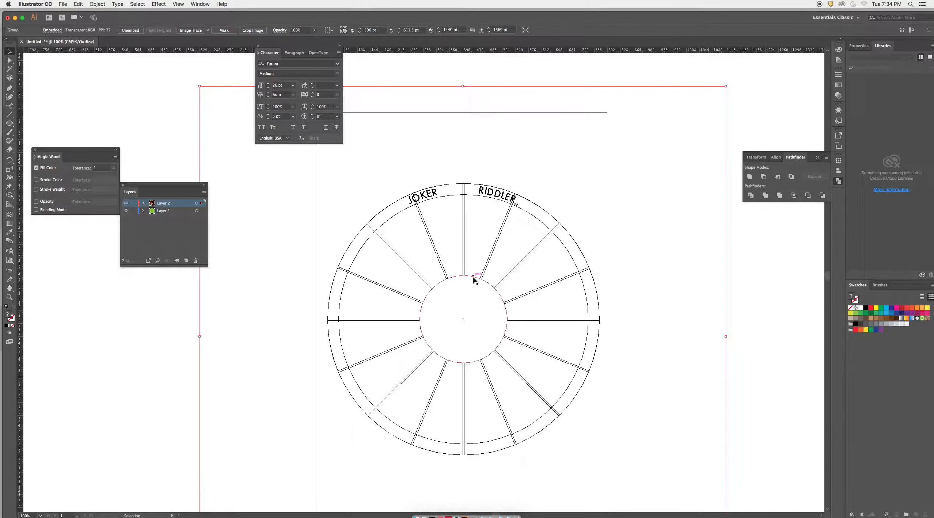
{"action": "left_click", "coordinate": [473, 278]}
{"action": "key", "text": "a"}
{"action": "left_click", "coordinate": [473, 277]}
{"action": "left_click", "coordinate": [473, 278]}
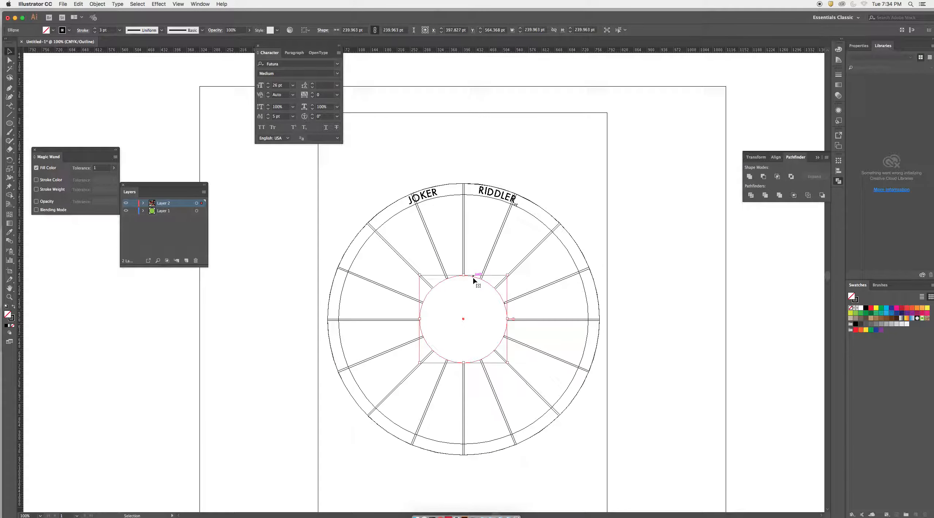
{"action": "key", "text": "super+y"}
{"action": "key", "text": "v"}
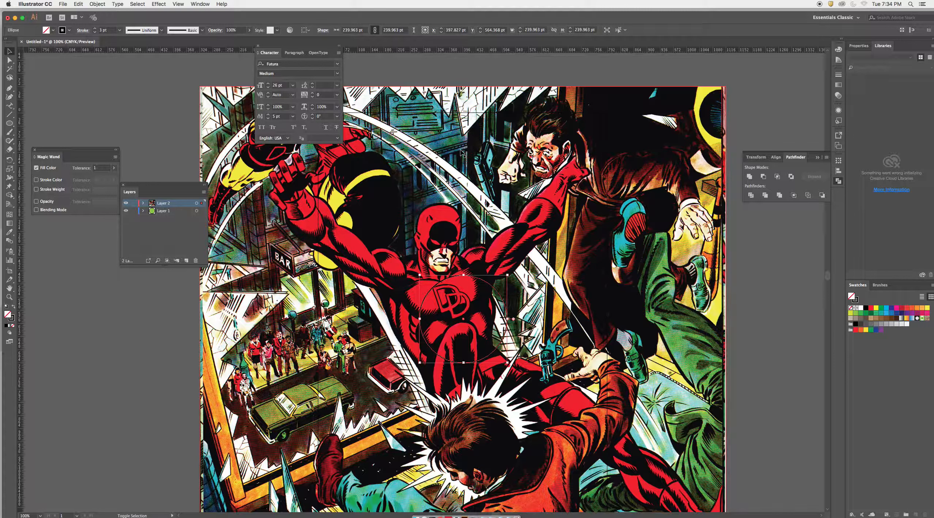
{"action": "left_click", "coordinate": [462, 153]}
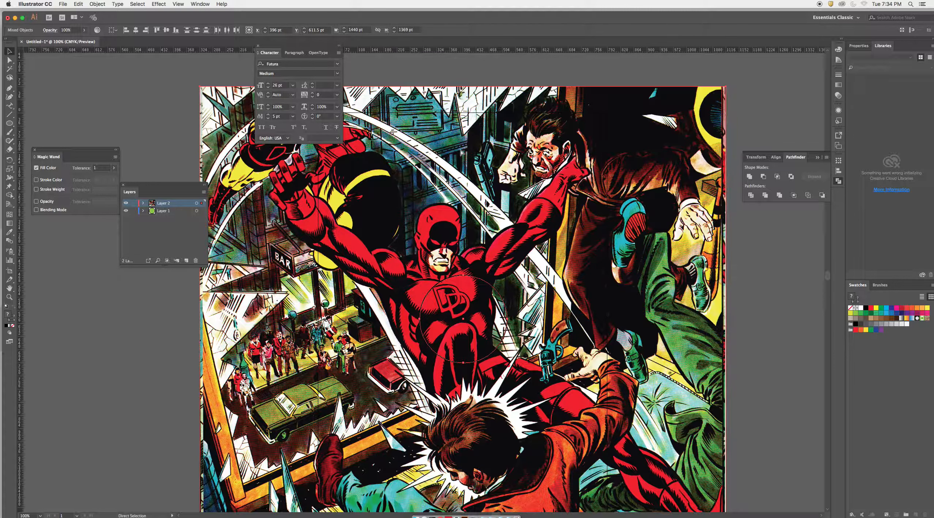
{"action": "key", "text": "super+7"}
{"action": "key", "text": "super+shift+a"}
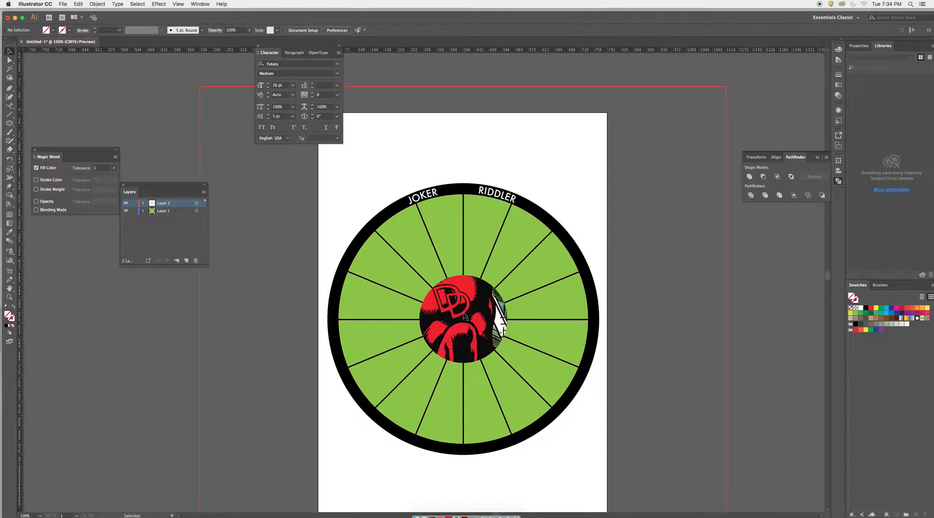
Step: Reposition the image inside the clipping circle so Daredevil's face fills the wheel's centre, and deselect
{"action": "left_click", "coordinate": [452, 298]}
{"action": "key", "text": "a"}
{"action": "key", "text": "super+shift+a"}
{"action": "left_click_drag", "start_coordinate": [452, 297], "coordinate": [466, 319]}
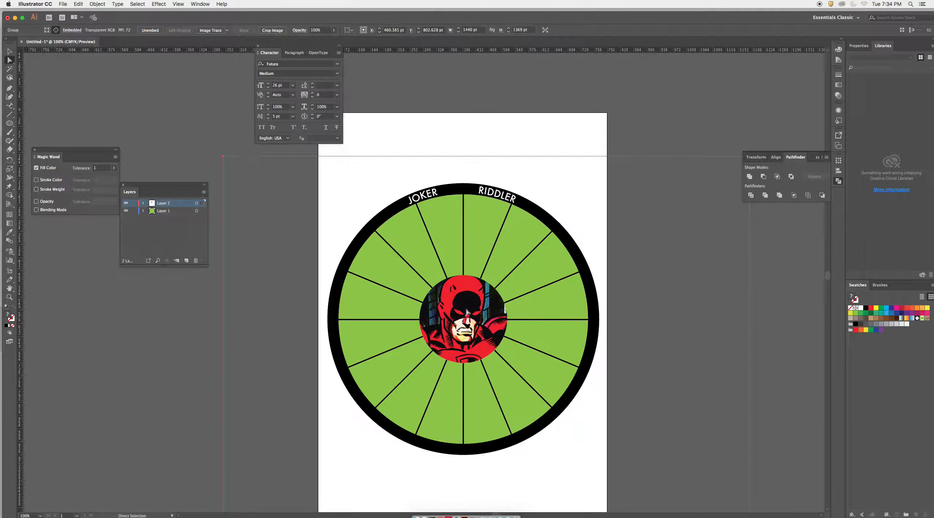
{"action": "left_click", "coordinate": [450, 117]}
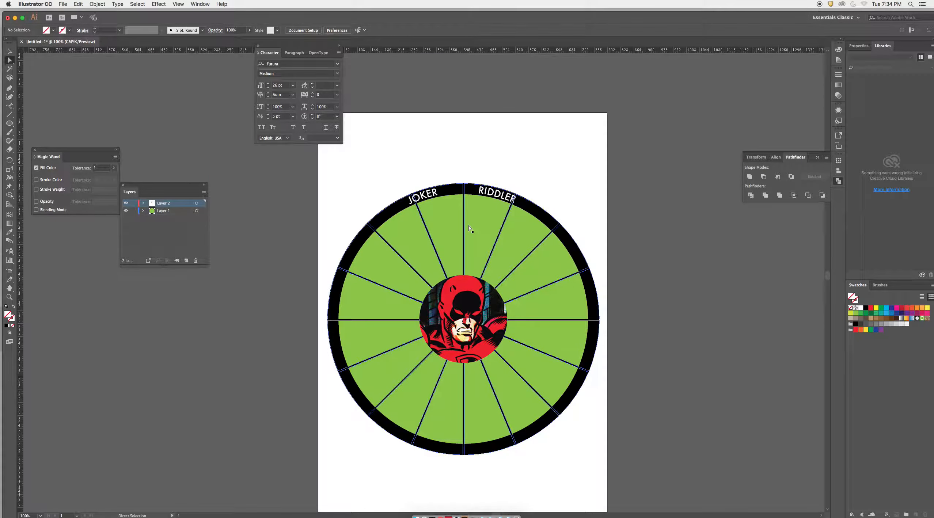
Step: Try moving the green segmented wheel off the black circle, undo the move and deselect
{"action": "left_click", "coordinate": [474, 219]}
{"action": "left_click", "coordinate": [441, 142]}
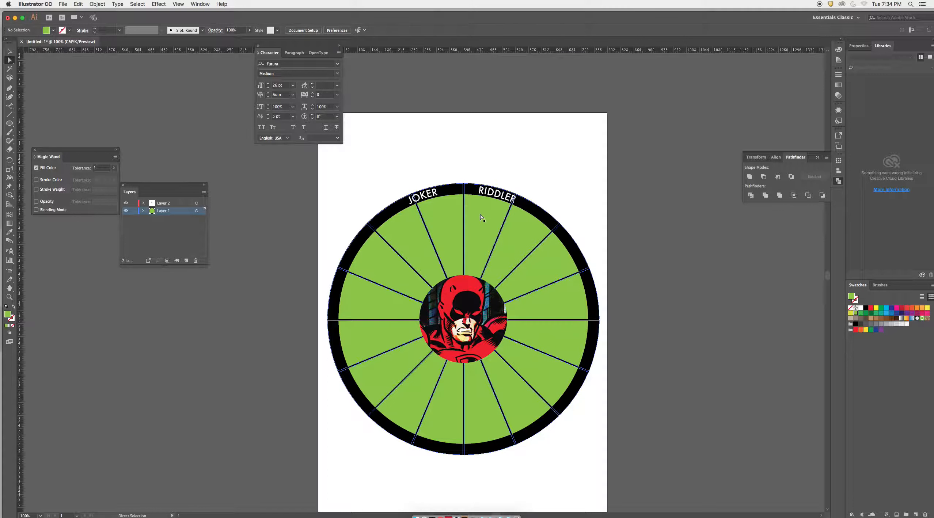
{"action": "left_click", "coordinate": [481, 216]}
{"action": "left_click_drag", "start_coordinate": [497, 236], "coordinate": [470, 170]}
{"action": "key", "text": "v"}
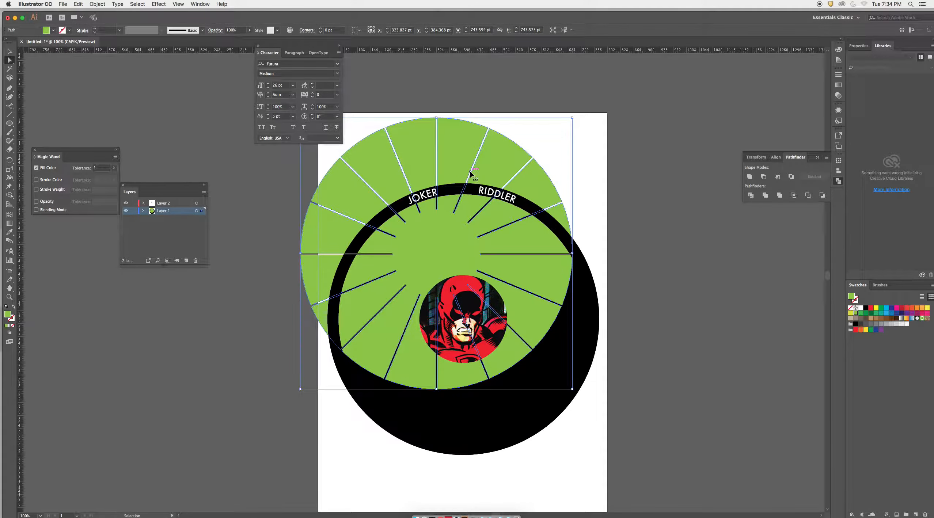
{"action": "key", "text": "super+z"}
{"action": "key", "text": "a"}
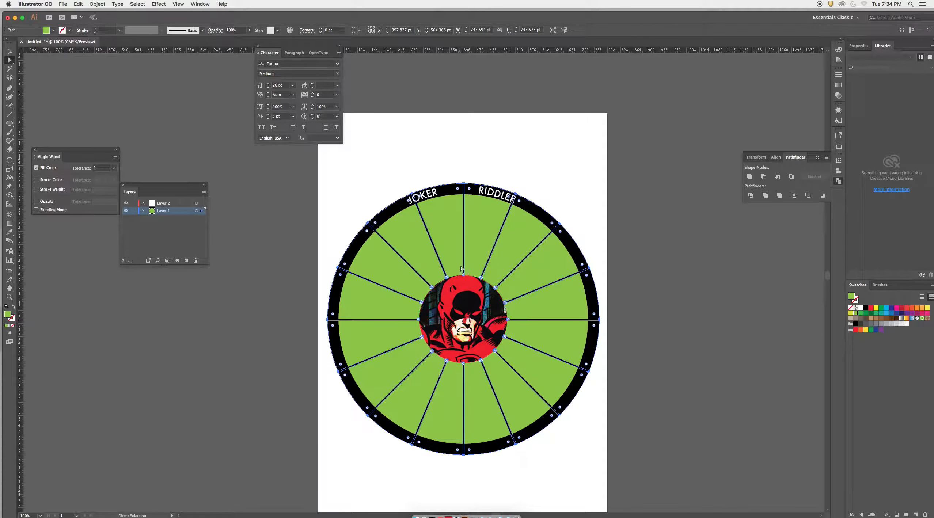
{"action": "left_click", "coordinate": [349, 195]}
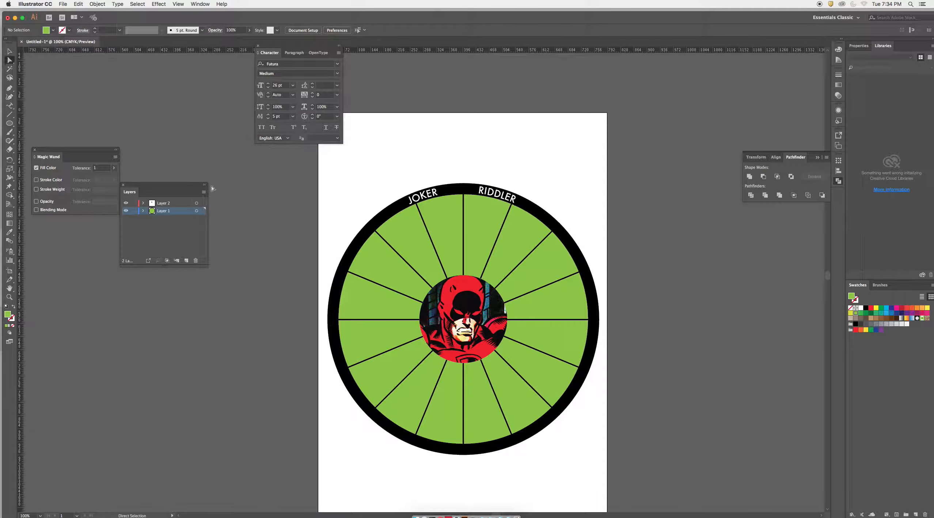
Step: Check what each layer holds by hiding Layer 1 and Layer 2 in turn, including in outline view, and show both again
{"action": "left_click", "coordinate": [126, 211]}
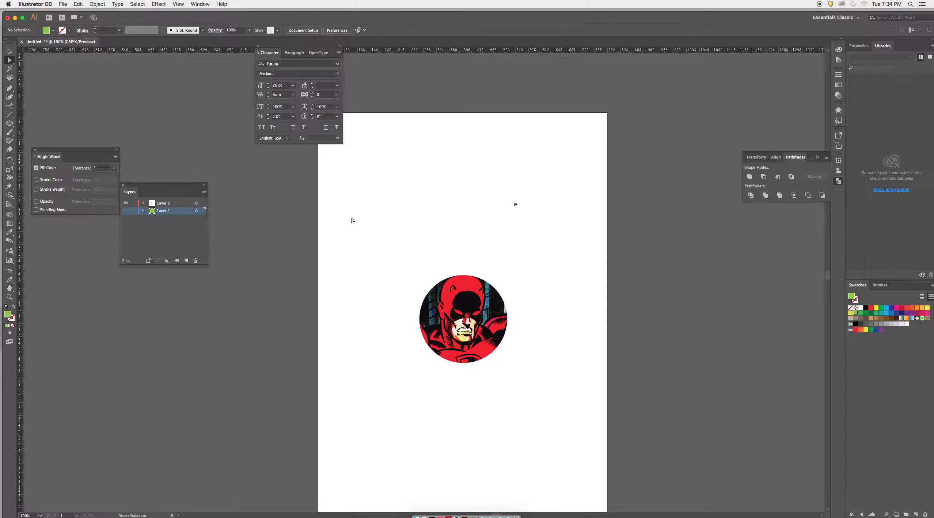
{"action": "left_click", "coordinate": [544, 221]}
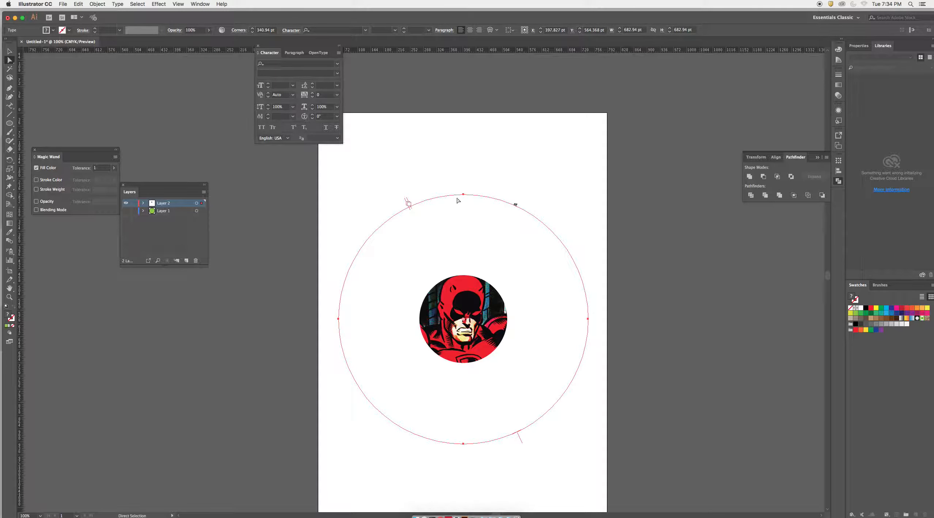
{"action": "left_click", "coordinate": [125, 203]}
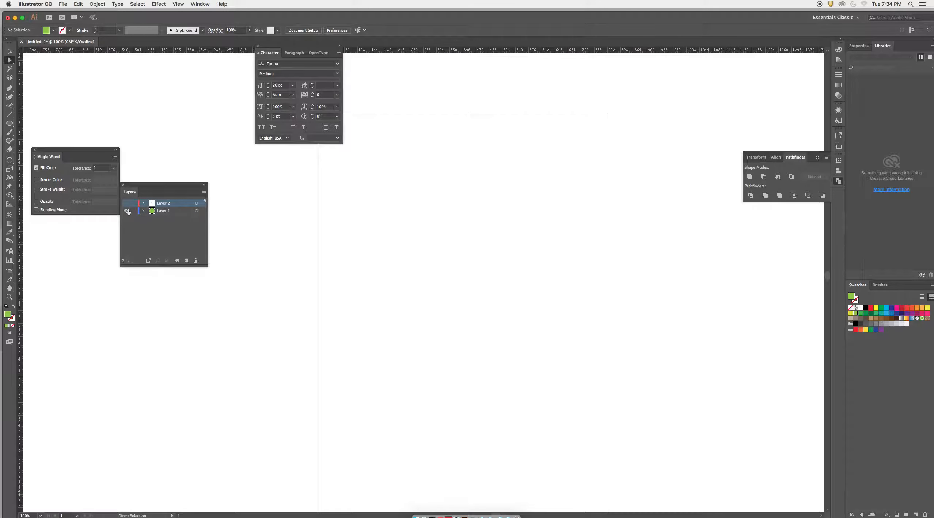
{"action": "left_click", "coordinate": [127, 211]}
{"action": "key", "text": "super+y"}
{"action": "key", "text": "super+y"}
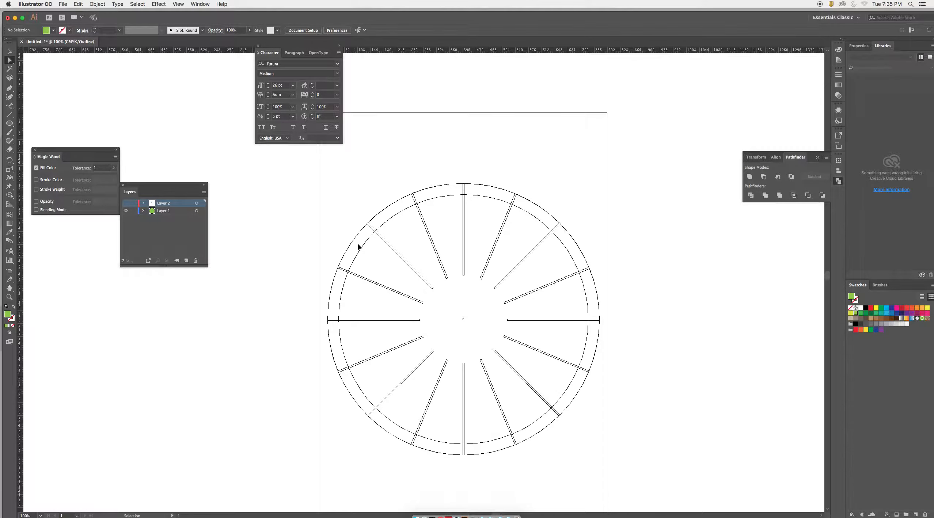
{"action": "key", "text": "super+y"}
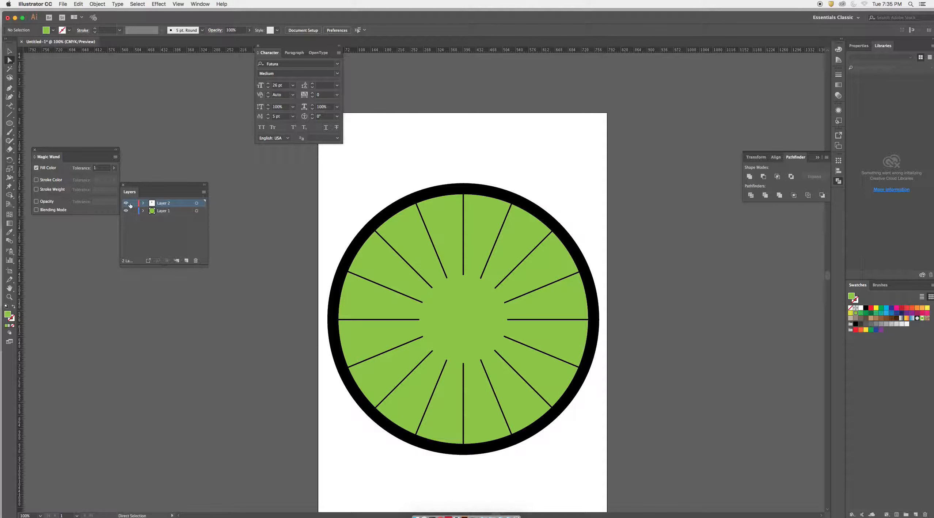
{"action": "left_click", "coordinate": [126, 203]}
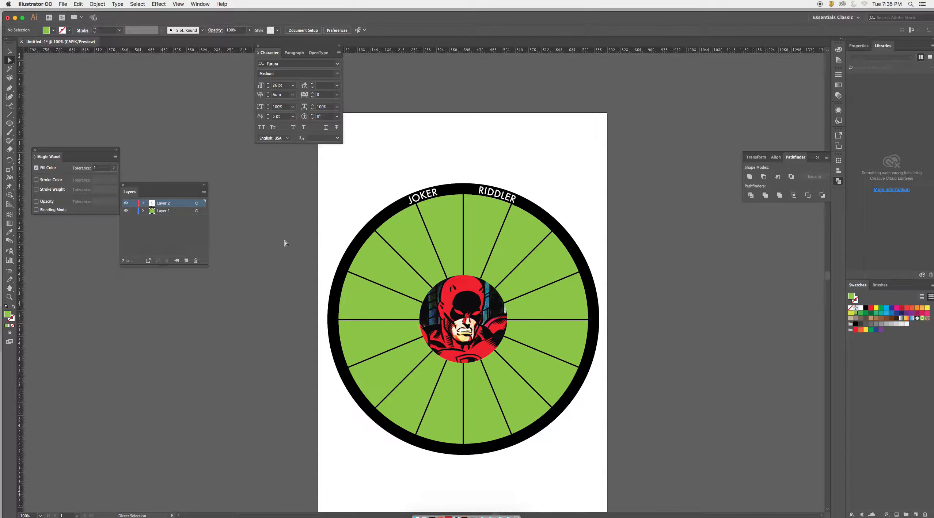
Step: Move the clipped Daredevil portrait from Layer 2 to the same position on Layer 1, with Layer 2 hidden
{"action": "left_click", "coordinate": [435, 290]}
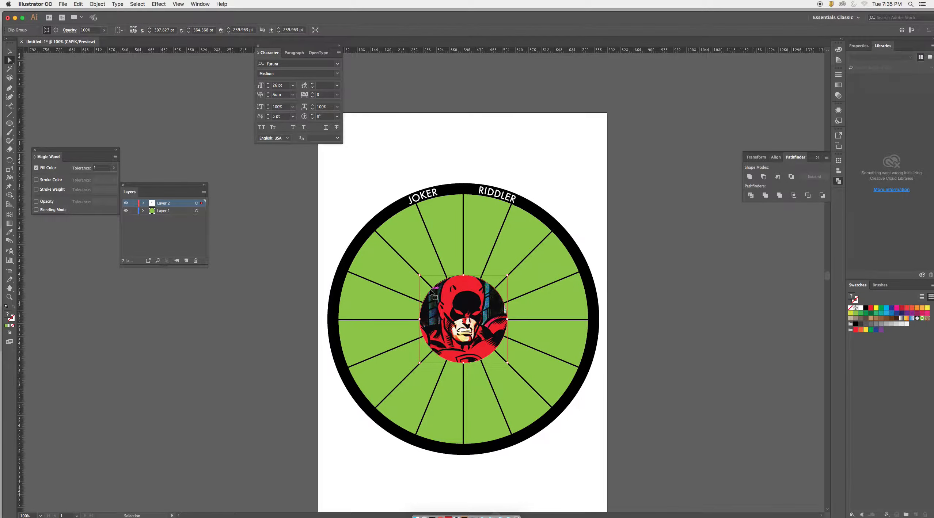
{"action": "left_click", "coordinate": [243, 247]}
{"action": "left_click", "coordinate": [175, 211]}
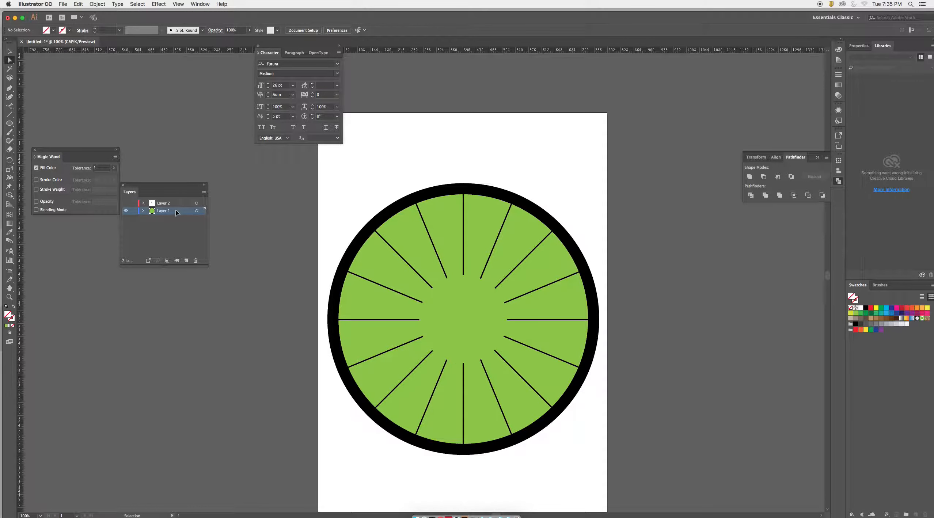
{"action": "key", "text": "super+f"}
{"action": "key", "text": "v"}
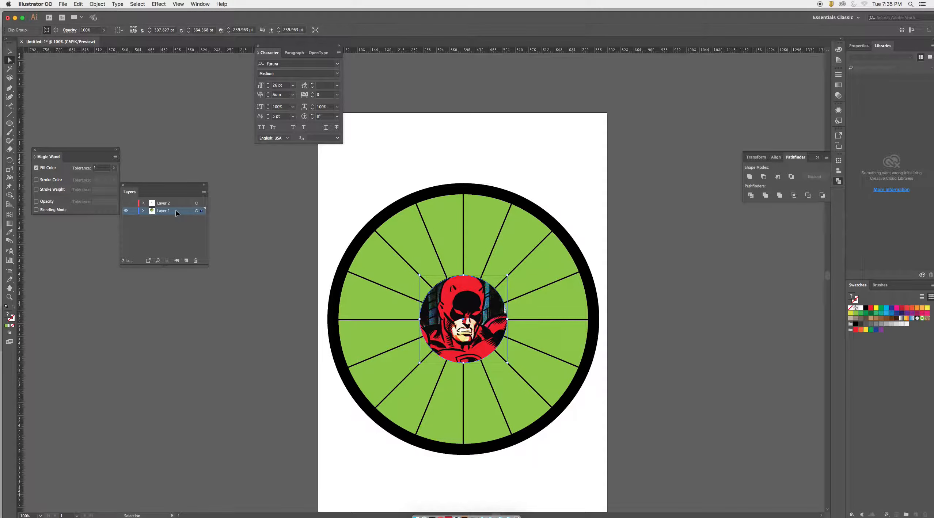
Step: Release the Daredevil portrait's clipping mask and delete the freed comic image, keeping the clipping circle
{"action": "key", "text": "super+alt+7"}
{"action": "left_click", "coordinate": [358, 140]}
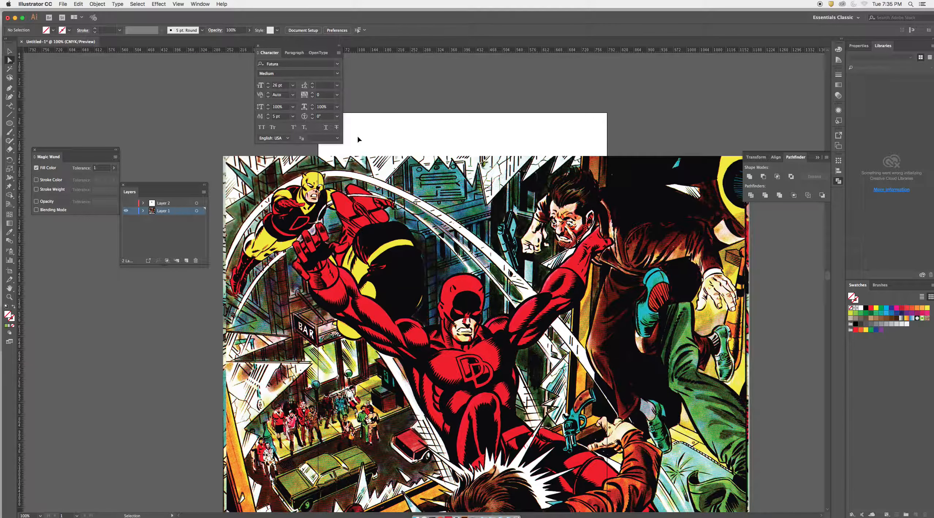
{"action": "left_click", "coordinate": [327, 167]}
{"action": "key", "text": "a"}
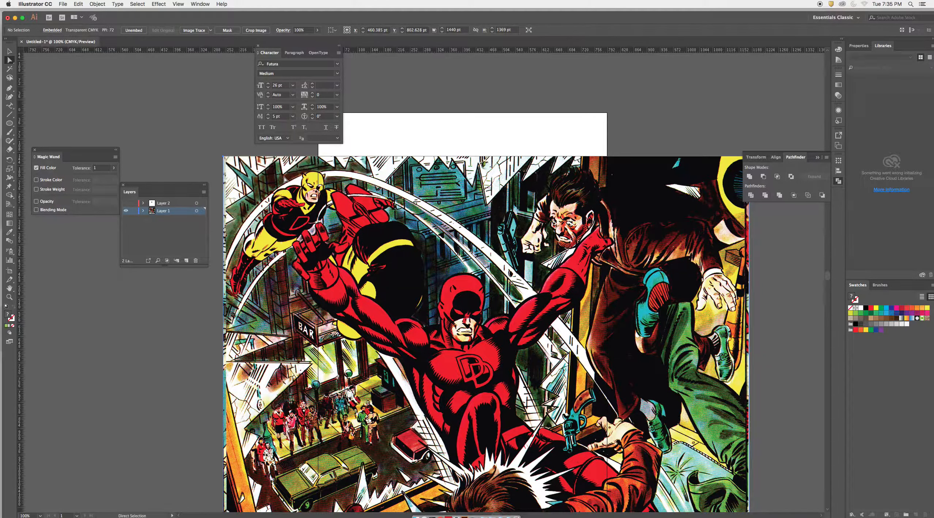
{"action": "key", "text": "Delete"}
Step: Give the clipping circle at the wheel's centre a 3 pt stroke
{"action": "left_click", "coordinate": [456, 277]}
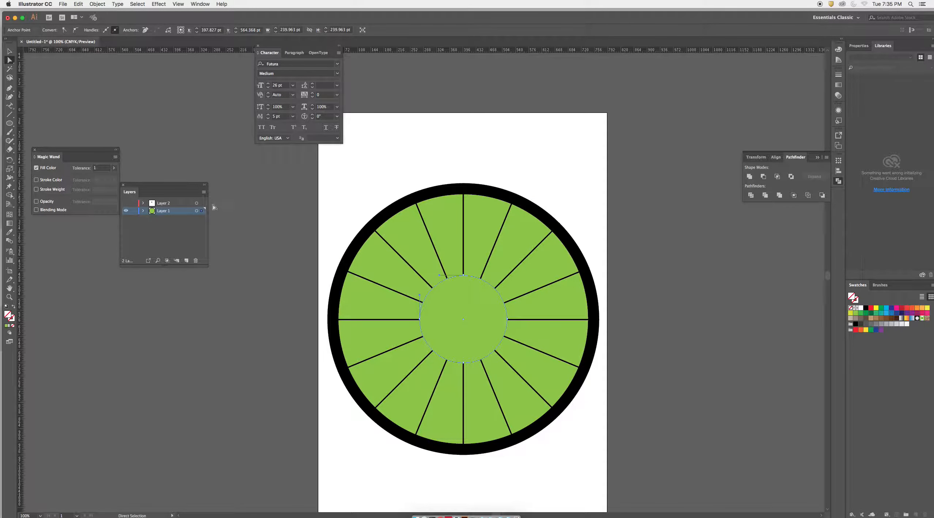
{"action": "left_click", "coordinate": [838, 75]}
{"action": "left_click", "coordinate": [773, 83]}
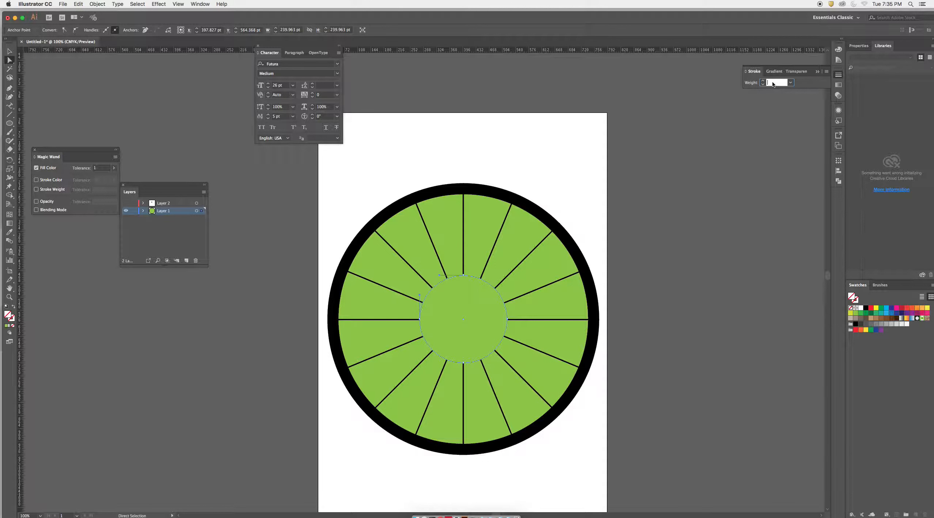
{"action": "type", "text": "3"}
{"action": "key", "text": "Return"}
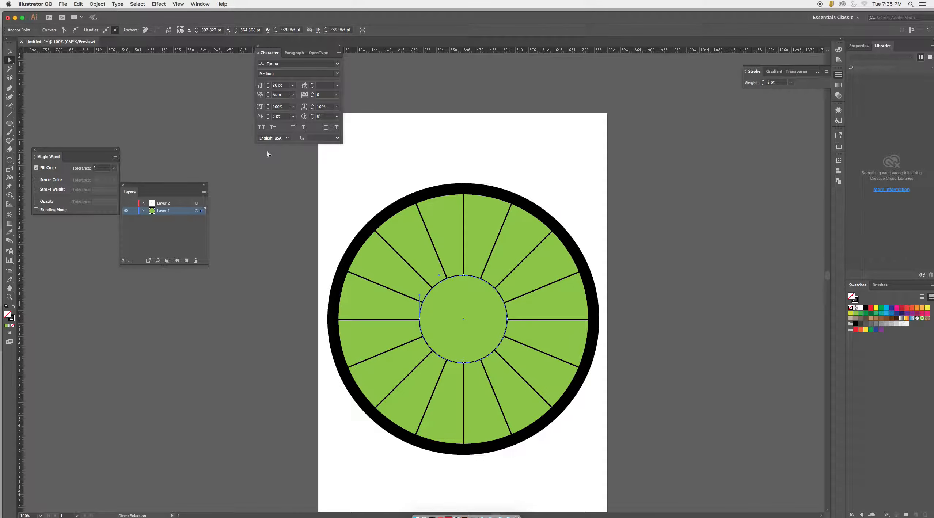
Step: Expand the centre circle's fill and stroke into filled shapes
{"action": "left_click", "coordinate": [98, 4]}
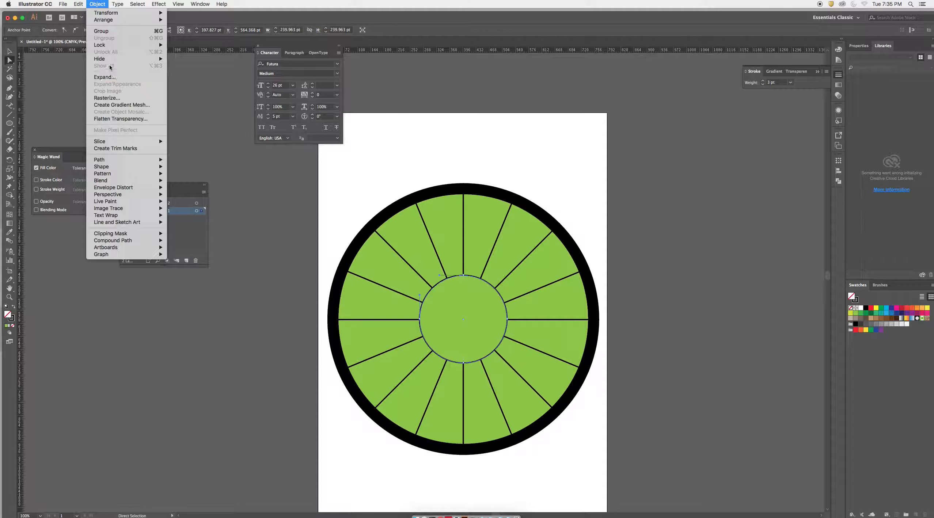
{"action": "left_click", "coordinate": [104, 77]}
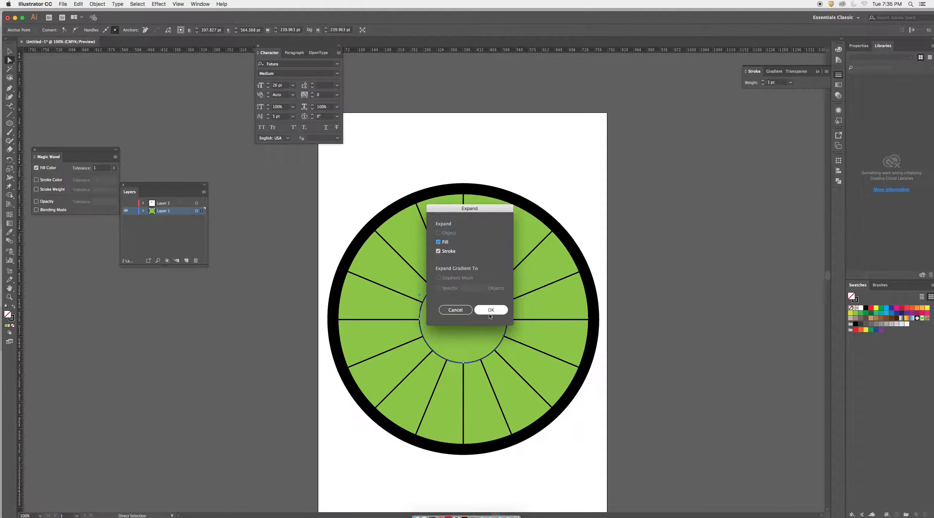
{"action": "left_click", "coordinate": [486, 311]}
{"action": "key", "text": "v"}
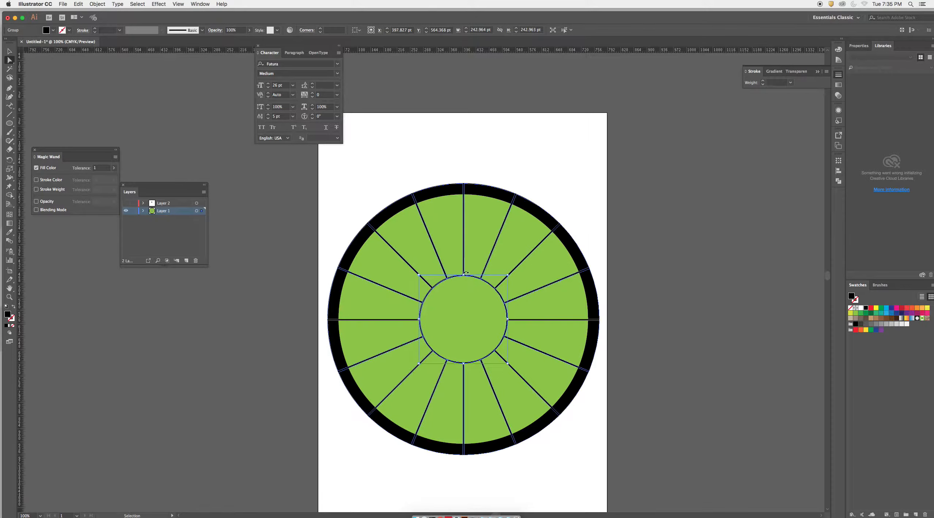
Step: Examine where the wheel's spokes meet the inner circle, close up and in outline view
{"action": "key", "text": "super+space"}
{"action": "left_click_drag", "start_coordinate": [439, 266], "coordinate": [470, 286]}
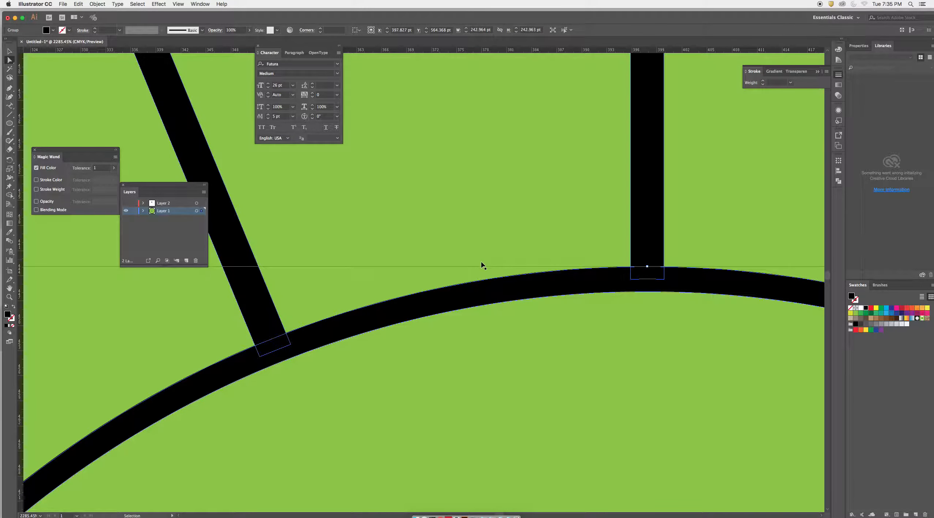
{"action": "left_click", "coordinate": [481, 266]}
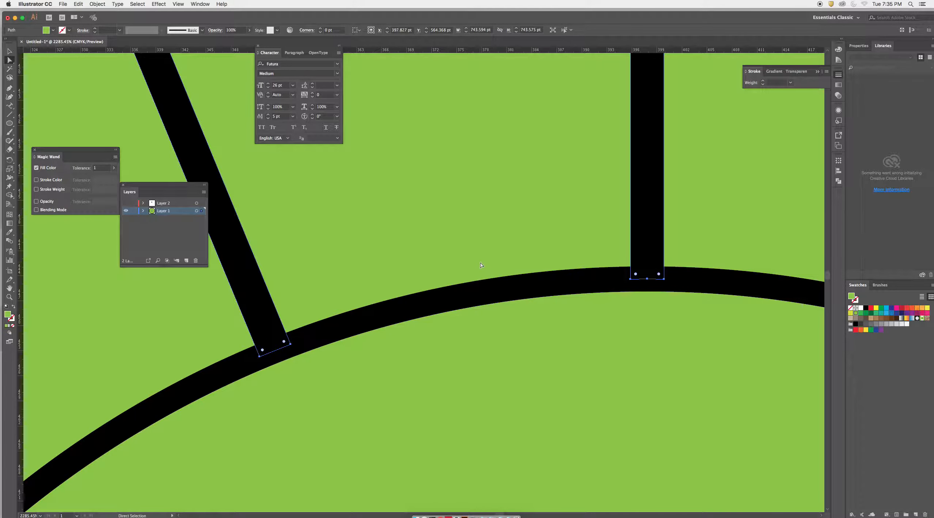
{"action": "key", "text": "super+y"}
{"action": "left_click", "coordinate": [509, 314], "text": "alt+super"}
{"action": "left_click", "coordinate": [494, 302], "text": "alt+super"}
{"action": "left_click", "coordinate": [457, 241], "text": "alt+super"}
{"action": "left_click", "coordinate": [446, 231], "text": "alt+super"}
{"action": "left_click_drag", "start_coordinate": [474, 235], "coordinate": [597, 238]}
{"action": "left_click", "coordinate": [494, 267], "text": "alt+super"}
{"action": "left_click", "coordinate": [154, 336]}
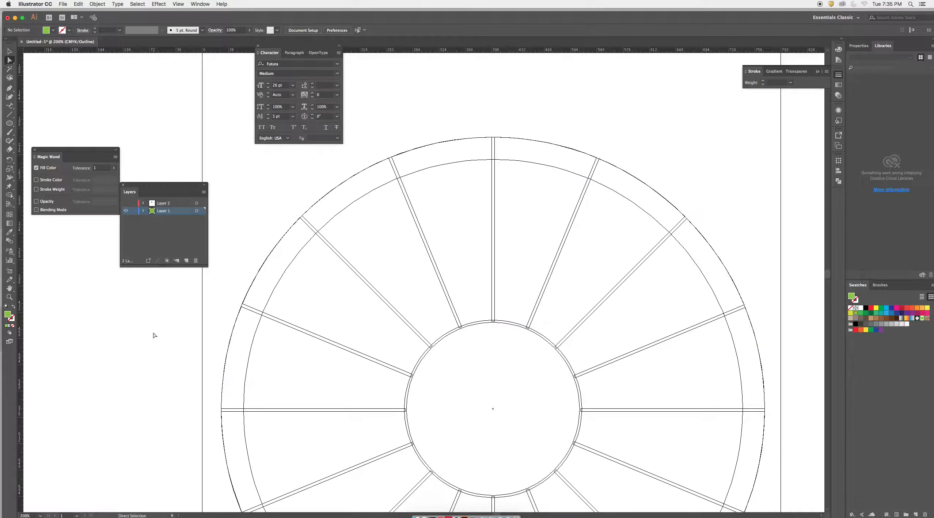
Step: Move the outer black ring to a new layer below Layer 1, hide that layer and return to preview mode
{"action": "left_click", "coordinate": [444, 341]}
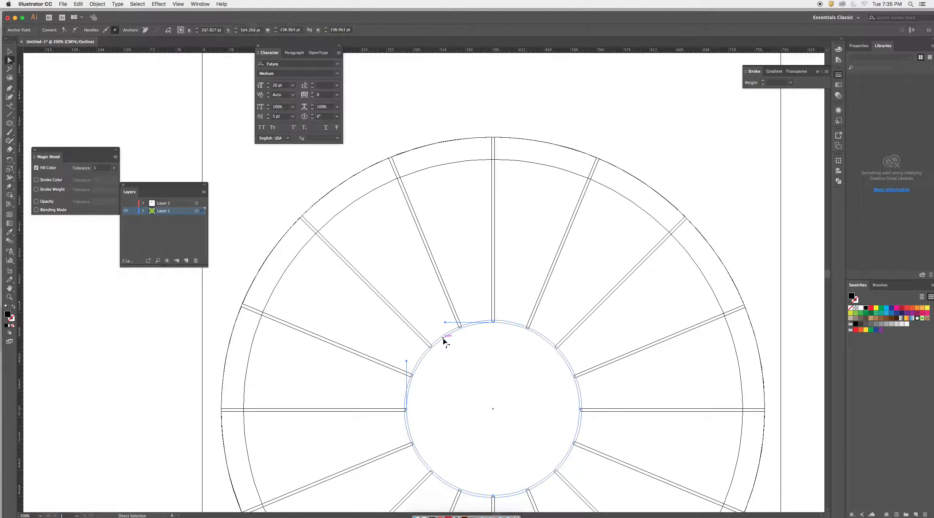
{"action": "left_click", "coordinate": [444, 342], "text": "alt"}
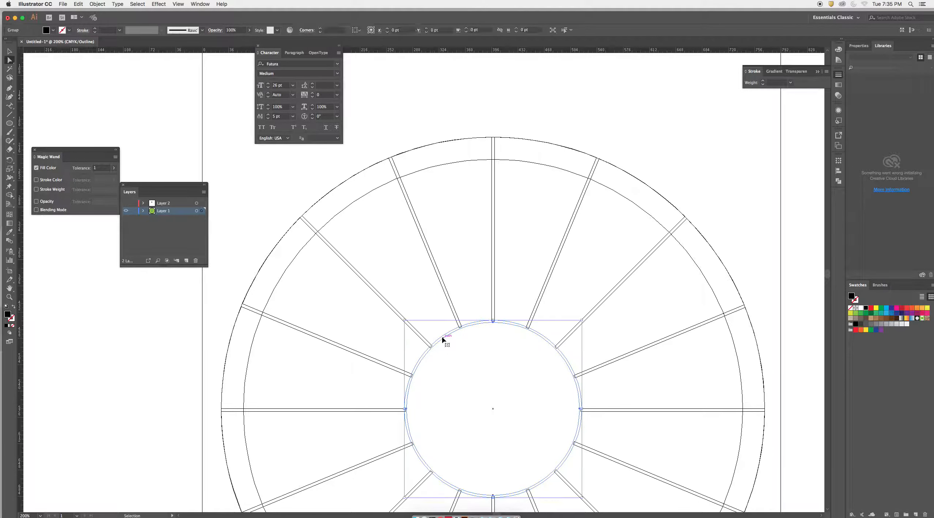
{"action": "left_click_drag", "start_coordinate": [384, 169], "coordinate": [470, 186]}
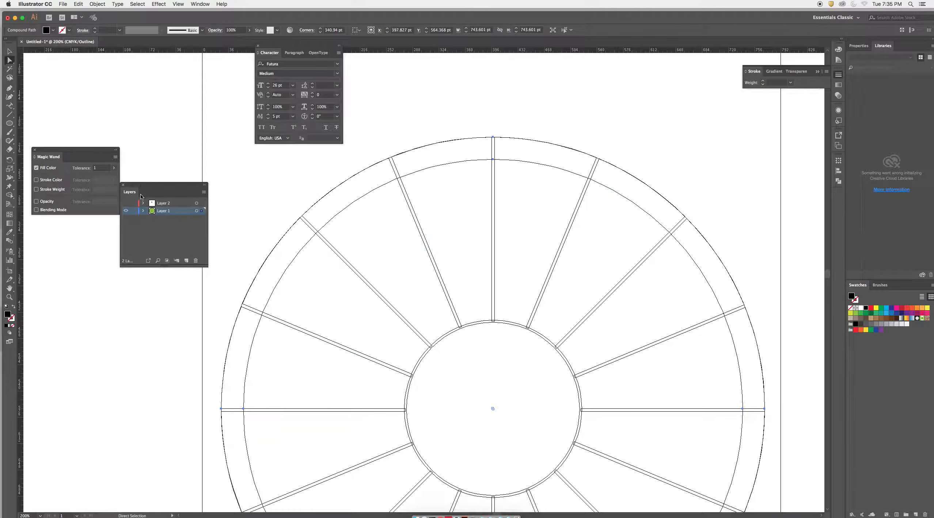
{"action": "left_click", "coordinate": [186, 261]}
{"action": "mouse_move", "coordinate": [192, 218]}
{"action": "left_mouse_down"}
{"action": "mouse_move", "coordinate": [182, 207]}
{"action": "mouse_move", "coordinate": [202, 219]}
{"action": "left_mouse_up"}
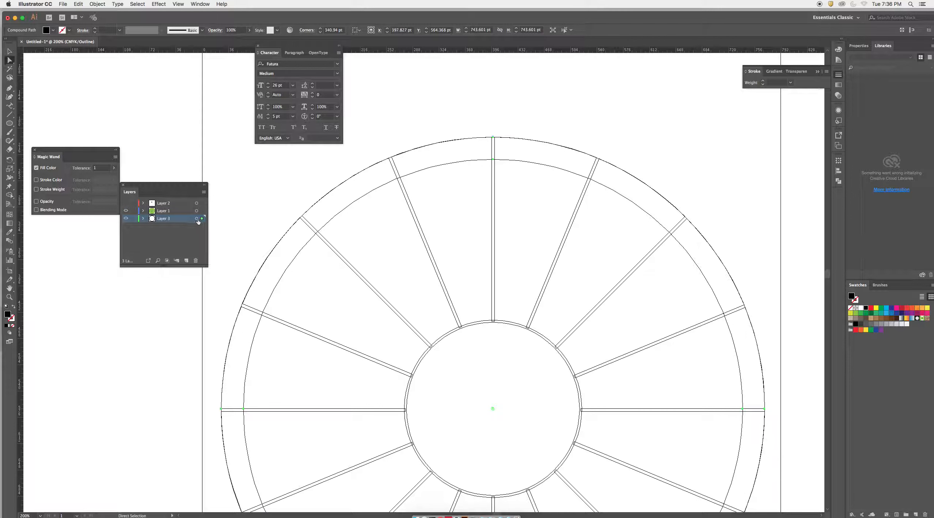
{"action": "left_click", "coordinate": [125, 219]}
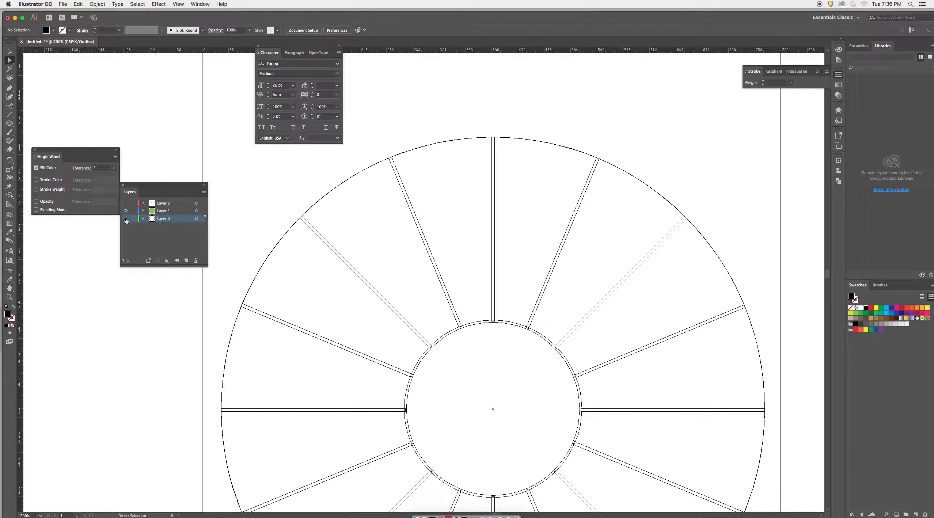
{"action": "key", "text": "super+y"}
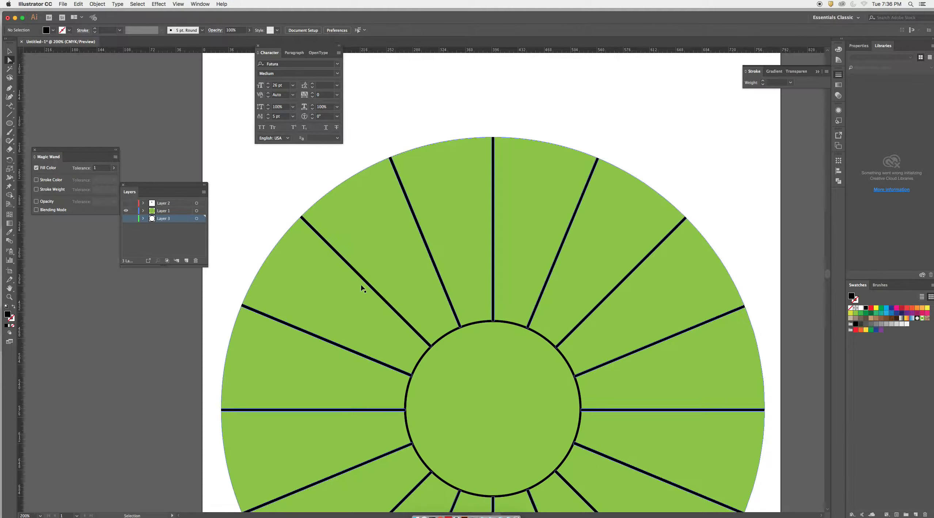
Step: Combine all the artwork on Layer 1 with Pathfinder's Exclude mode and fill the result with green
{"action": "left_click", "coordinate": [449, 333]}
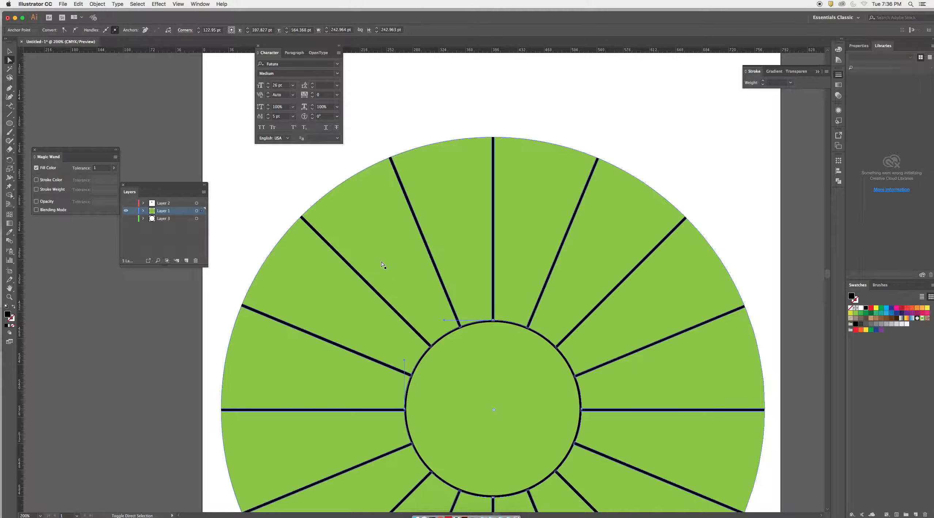
{"action": "key", "text": "v"}
{"action": "left_click", "coordinate": [282, 224]}
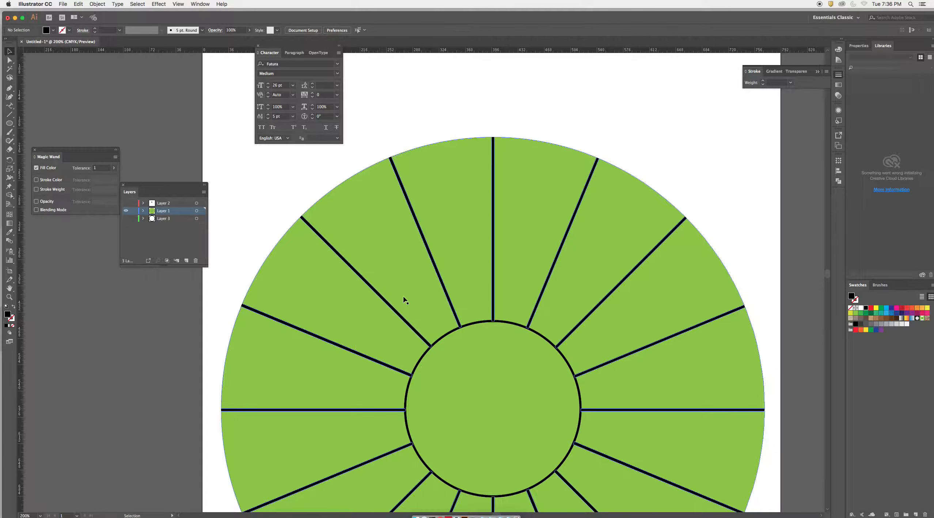
{"action": "key", "text": "super+a"}
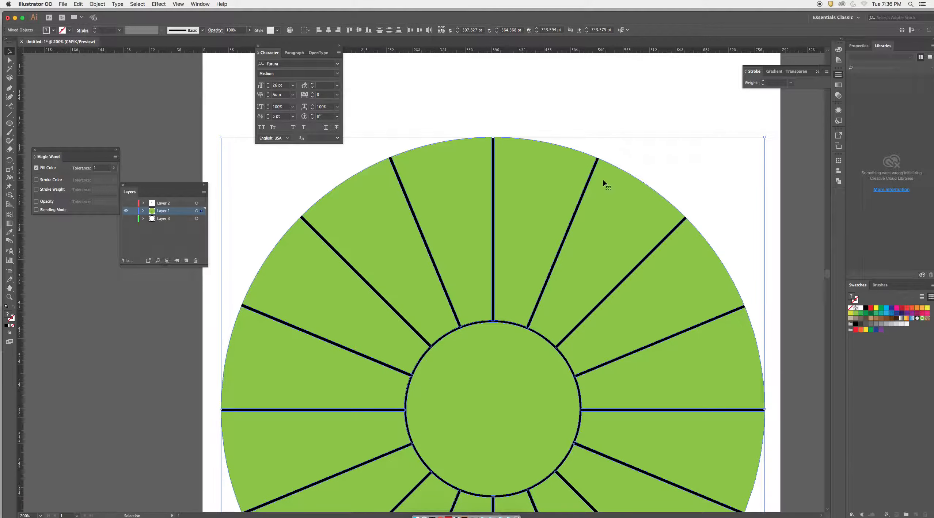
{"action": "left_click", "coordinate": [200, 4]}
{"action": "left_click", "coordinate": [220, 234]}
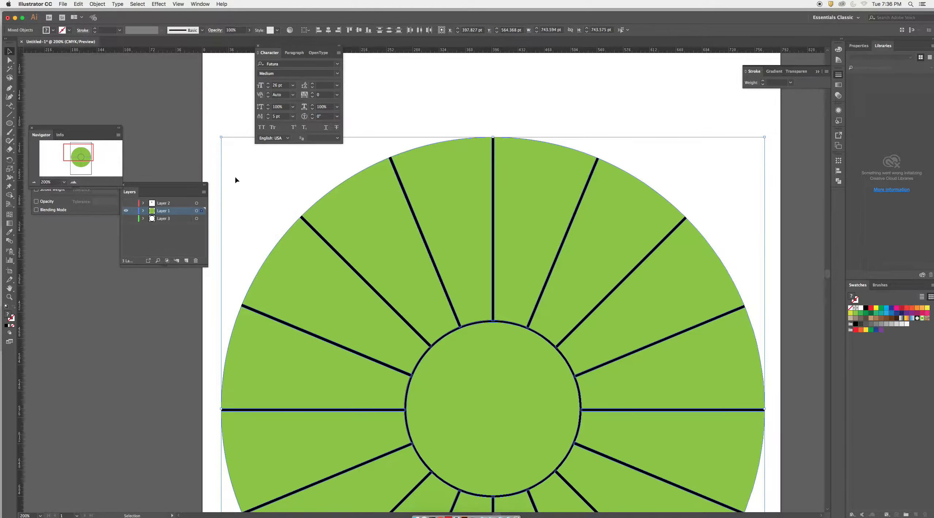
{"action": "left_click", "coordinate": [200, 4]}
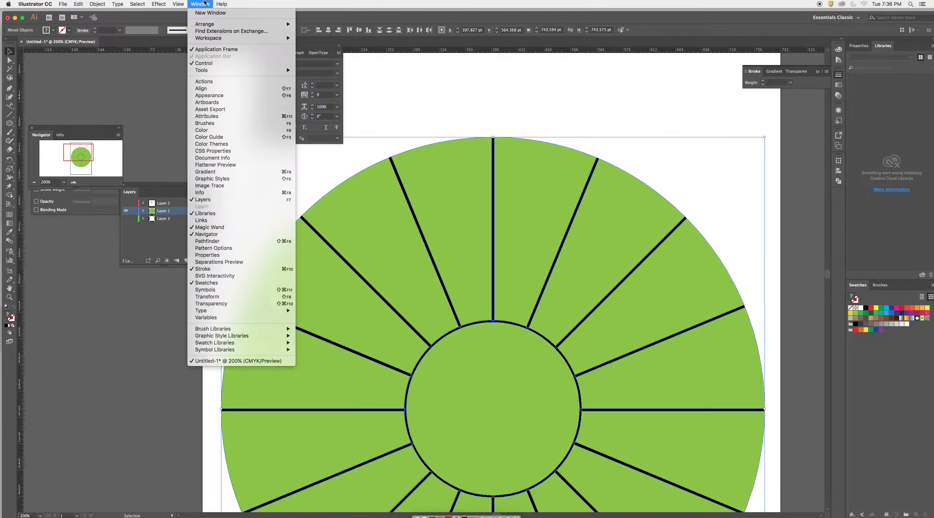
{"action": "left_click", "coordinate": [216, 241]}
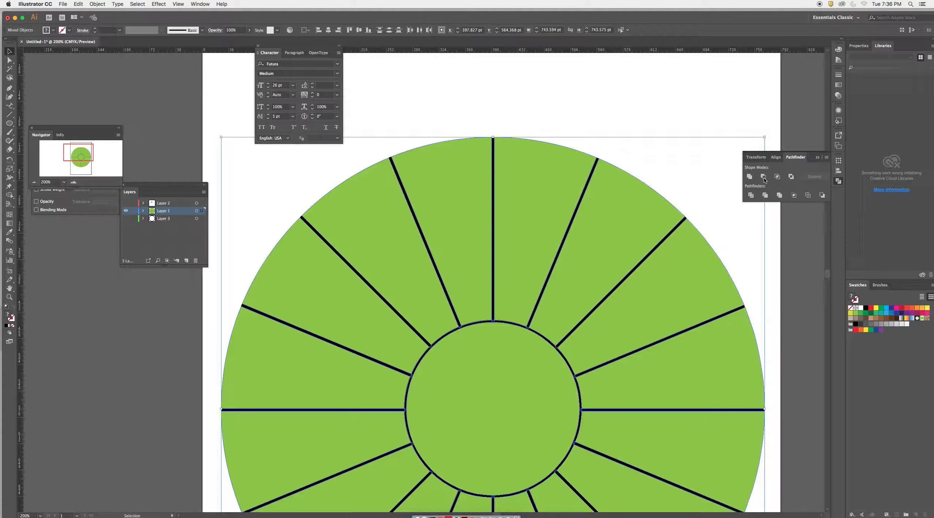
{"action": "left_click", "coordinate": [791, 177]}
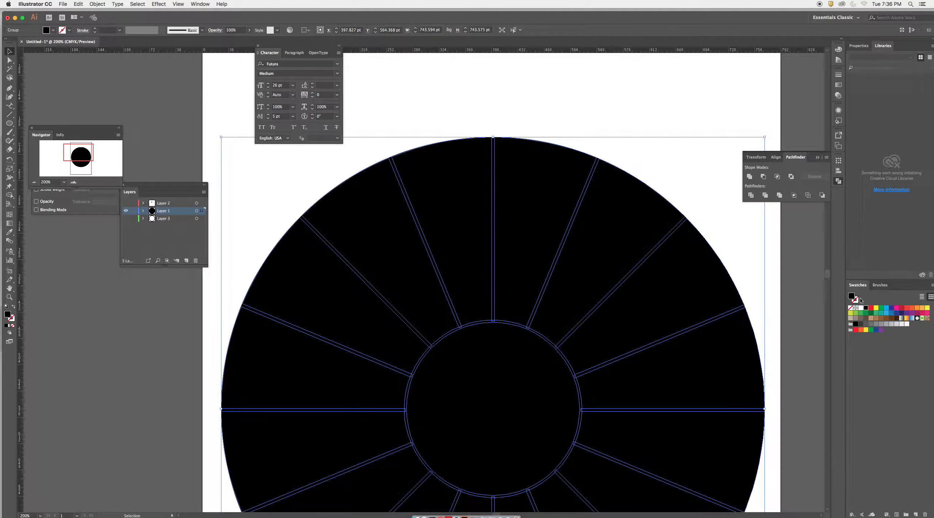
{"action": "left_click", "coordinate": [856, 313]}
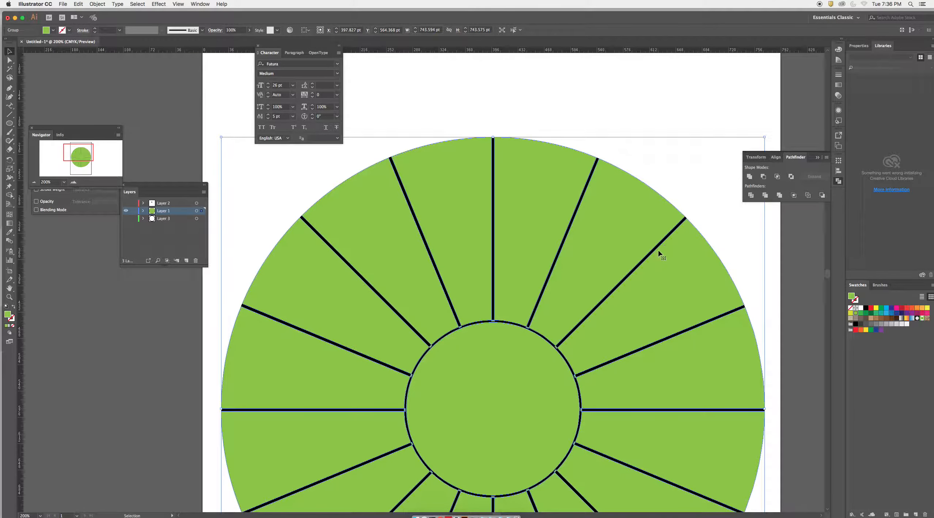
Step: Move the green wheel aside to check what lies beneath it, undo the move and deselect
{"action": "left_click_drag", "start_coordinate": [544, 382], "coordinate": [642, 158]}
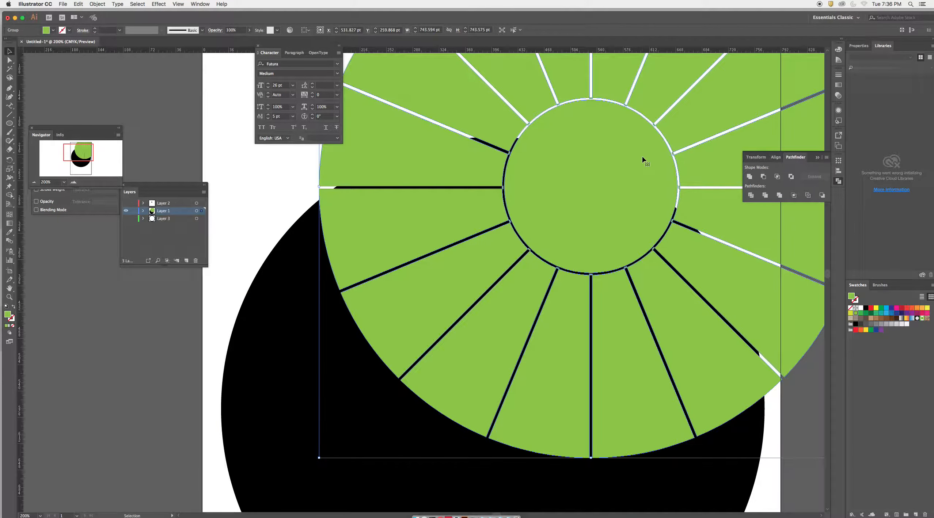
{"action": "key", "text": "super+z"}
{"action": "left_click", "coordinate": [642, 156]}
Step: Delete the solid green circle from the centre of the combined wheel
{"action": "key", "text": "a"}
{"action": "key", "text": "v"}
{"action": "left_click", "coordinate": [548, 386]}
{"action": "key", "text": "a"}
{"action": "left_click", "coordinate": [546, 379]}
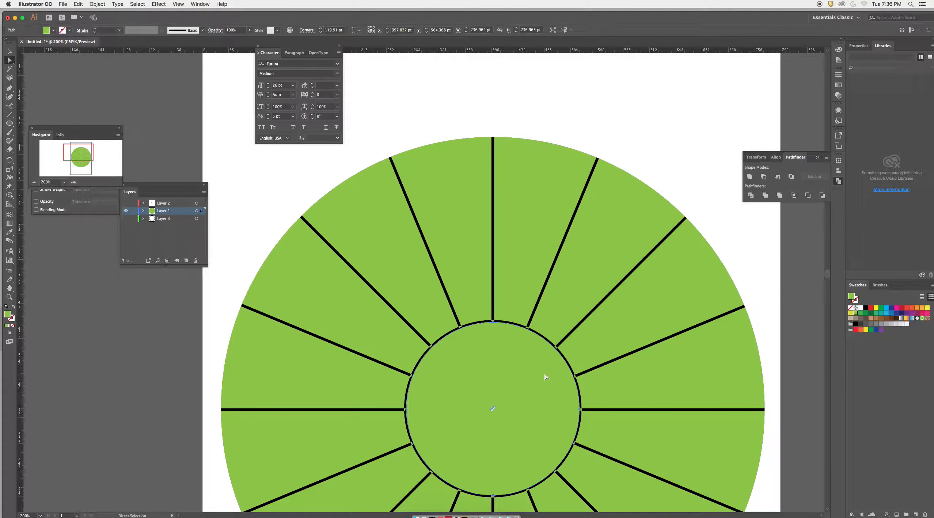
{"action": "key", "text": "Delete"}
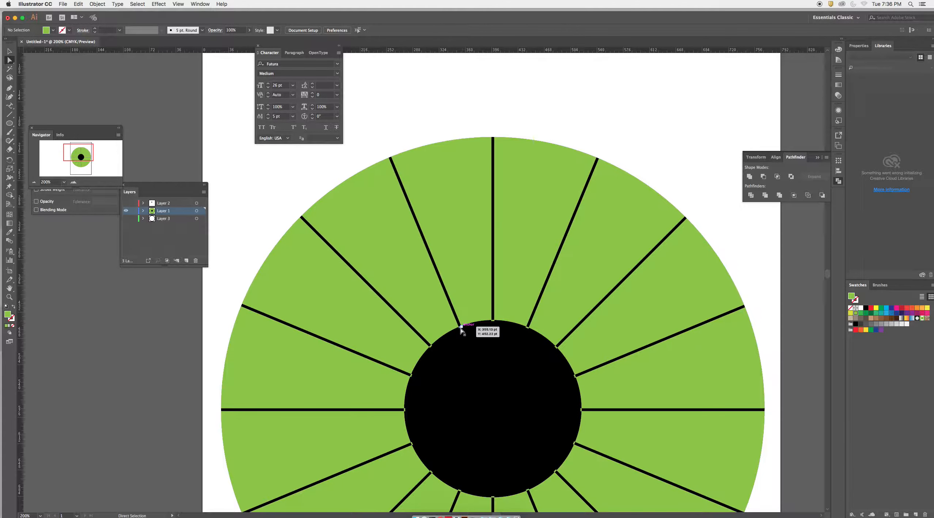
Step: Delete the small green slivers left at the inner ends of the vertical top spoke and its left neighbour
{"action": "left_click", "coordinate": [461, 328]}
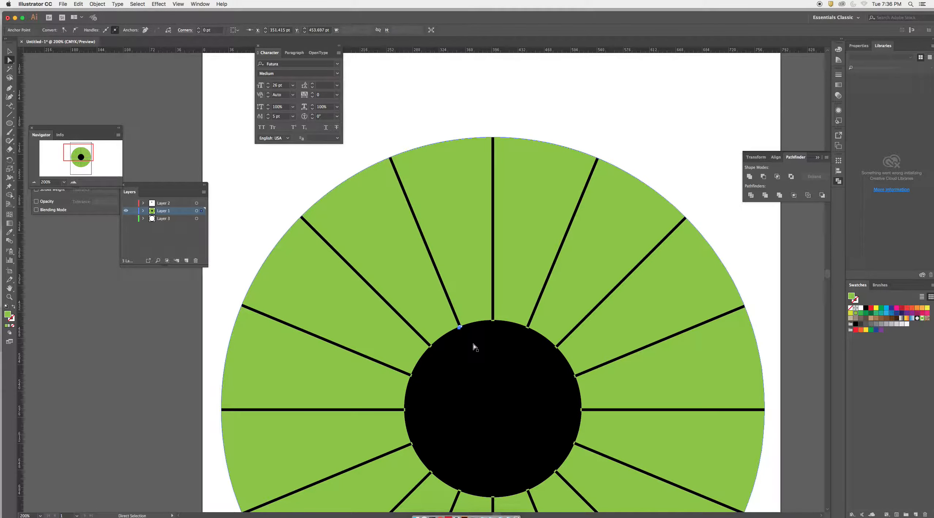
{"action": "key", "text": "Delete"}
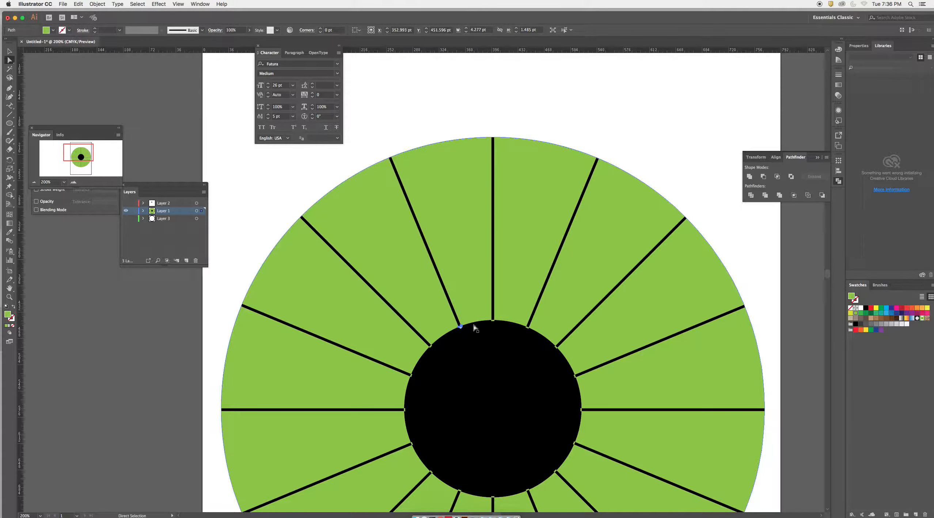
{"action": "left_click", "coordinate": [475, 331]}
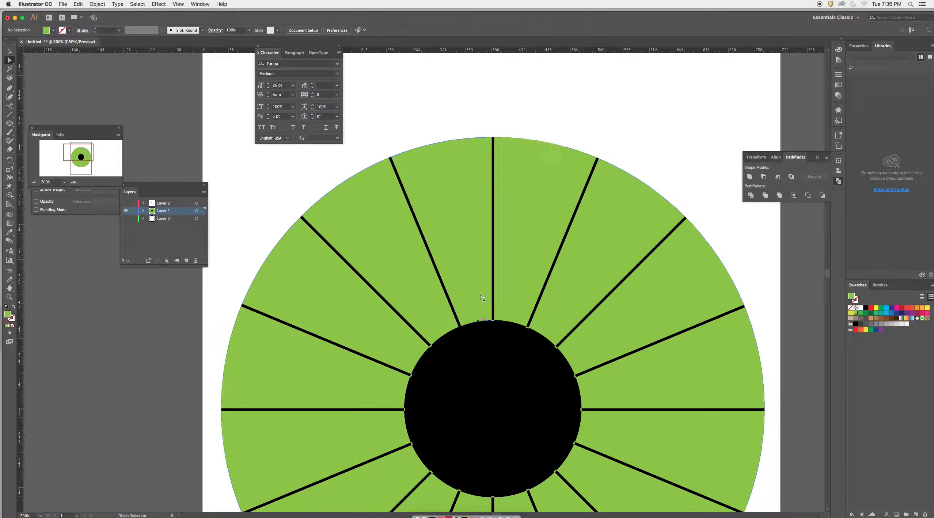
{"action": "left_click", "coordinate": [454, 173]}
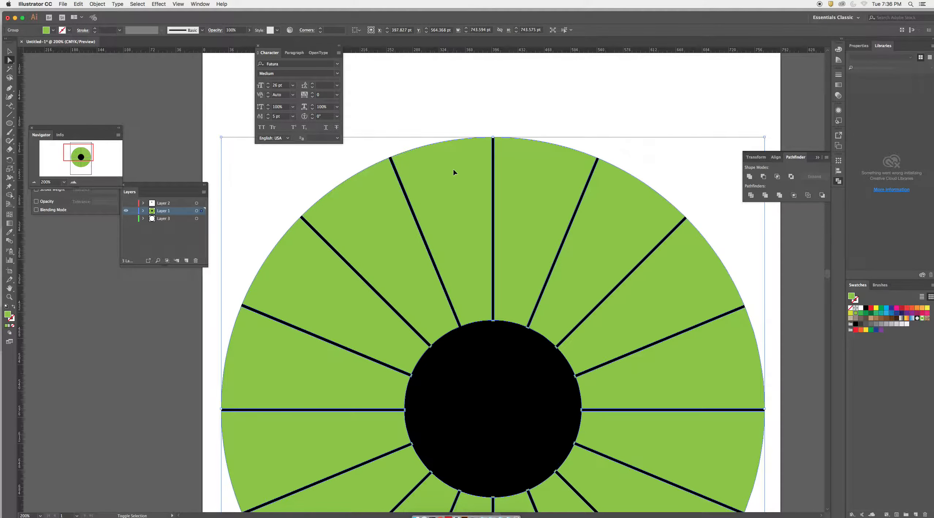
{"action": "left_click", "coordinate": [453, 173], "text": "shift"}
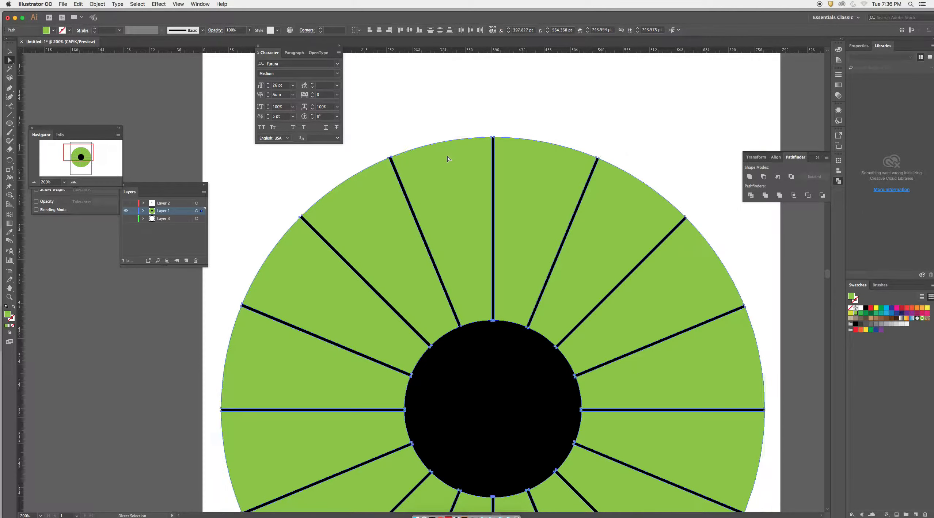
{"action": "left_click", "coordinate": [493, 321]}
{"action": "key", "text": "Delete"}
{"action": "key", "text": "Delete"}
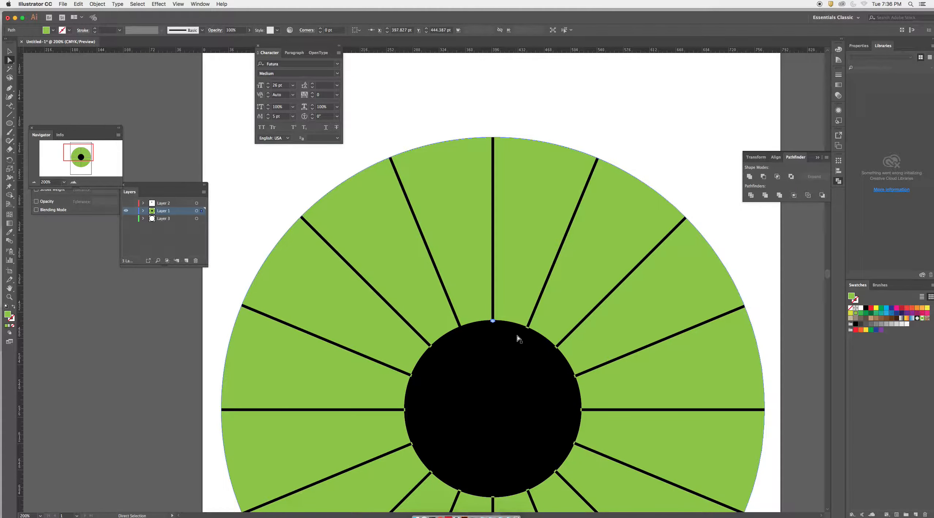
{"action": "key", "text": "v"}
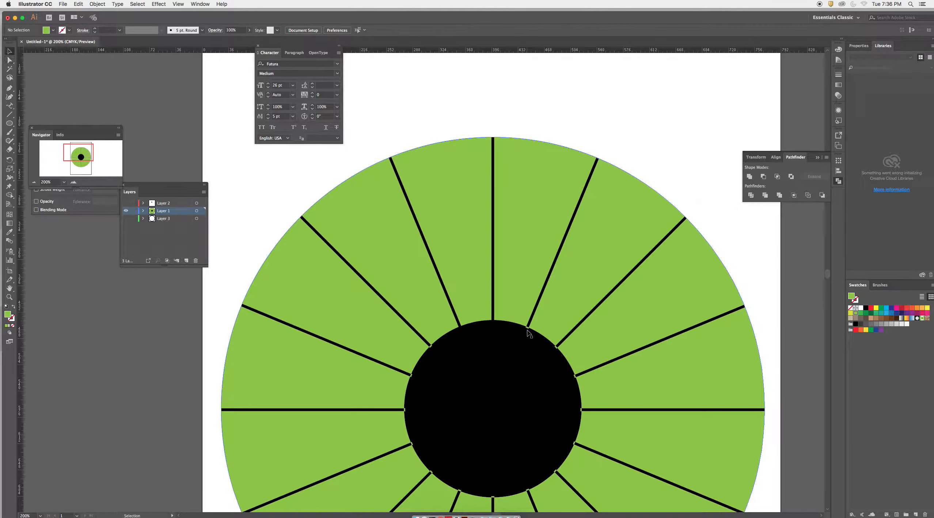
Step: Delete the green slivers at the inner ends of the four spokes clockwise from the top spoke, through the horizontal right one
{"action": "left_click", "coordinate": [533, 345]}
{"action": "left_click", "coordinate": [528, 328]}
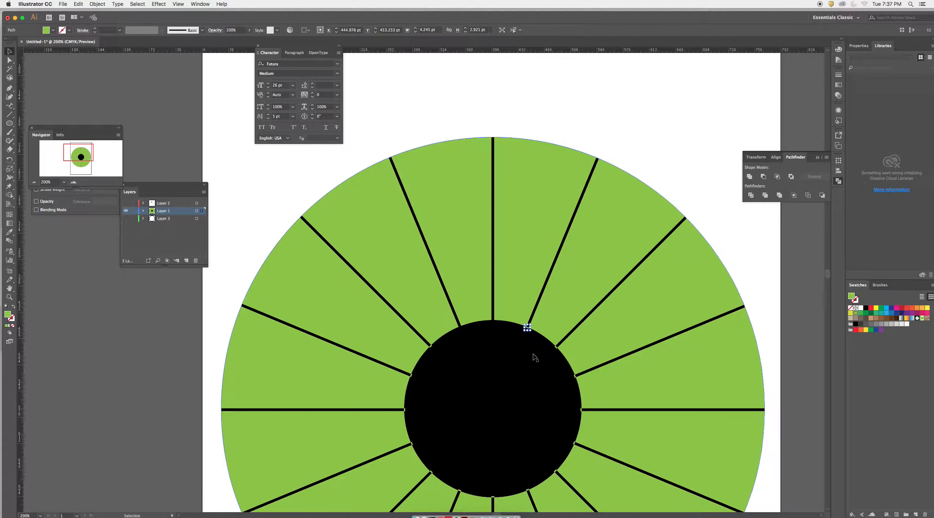
{"action": "left_click", "coordinate": [556, 347]}
{"action": "key", "text": "Delete"}
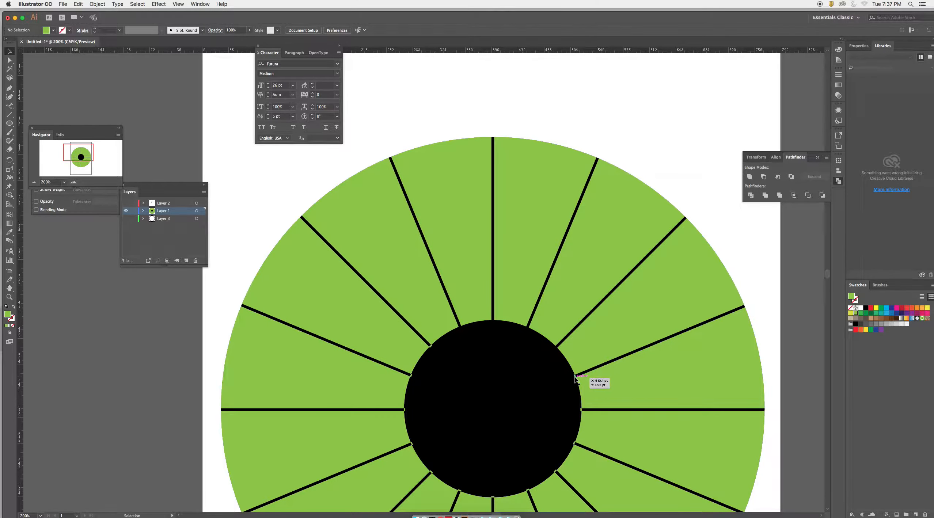
{"action": "left_click", "coordinate": [575, 376]}
{"action": "key", "text": "Delete"}
{"action": "left_click", "coordinate": [582, 410]}
{"action": "key", "text": "Delete"}
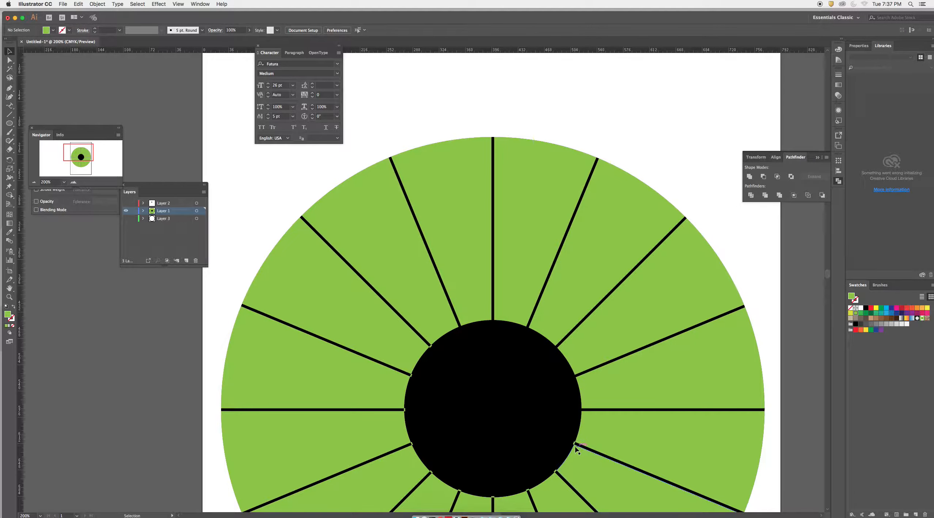
Step: Delete the remaining green slivers at the inner spoke ends, around the wheel's lower half and up its left side
{"action": "left_click", "coordinate": [575, 443]}
{"action": "key", "text": "Delete"}
{"action": "left_click", "coordinate": [555, 472]}
{"action": "key", "text": "Delete"}
{"action": "left_click", "coordinate": [528, 492]}
{"action": "key", "text": "Delete"}
{"action": "left_click", "coordinate": [460, 490]}
{"action": "left_click", "coordinate": [405, 412]}
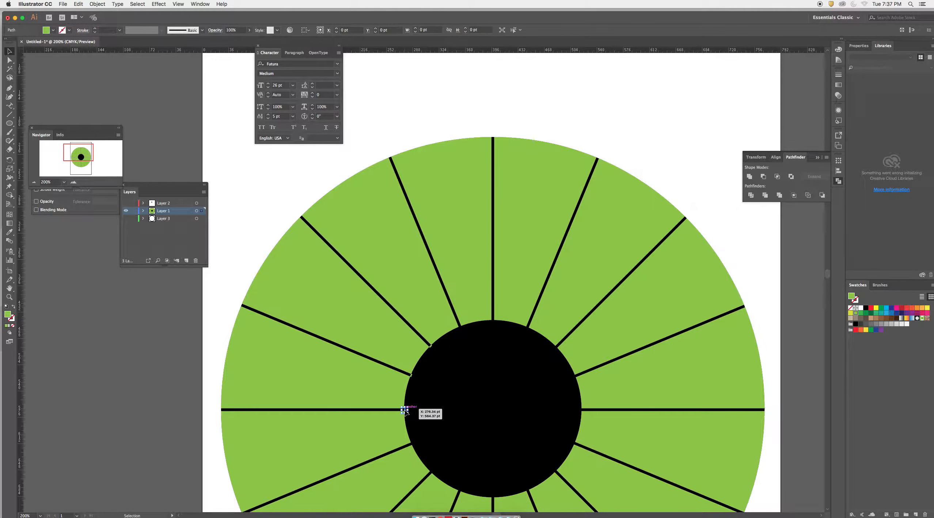
{"action": "left_click", "coordinate": [411, 376]}
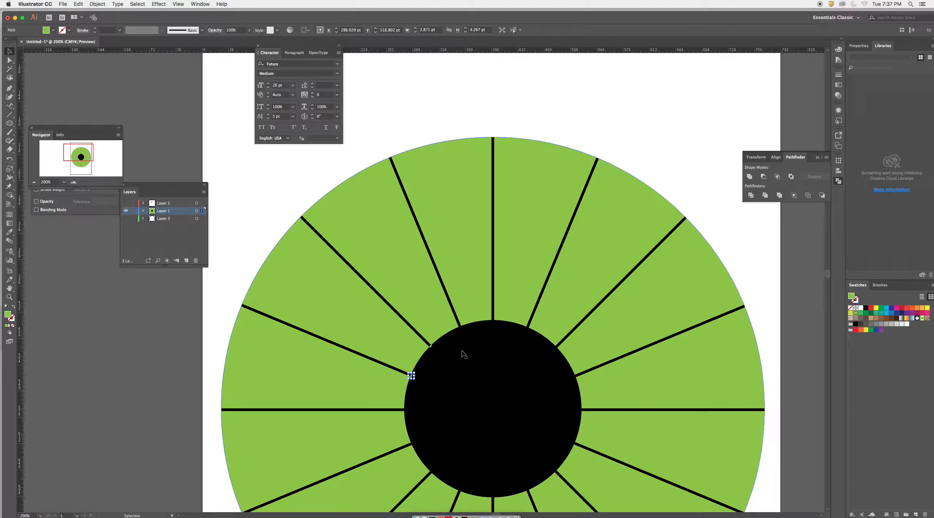
{"action": "left_click", "coordinate": [433, 347]}
{"action": "left_click", "coordinate": [440, 359]}
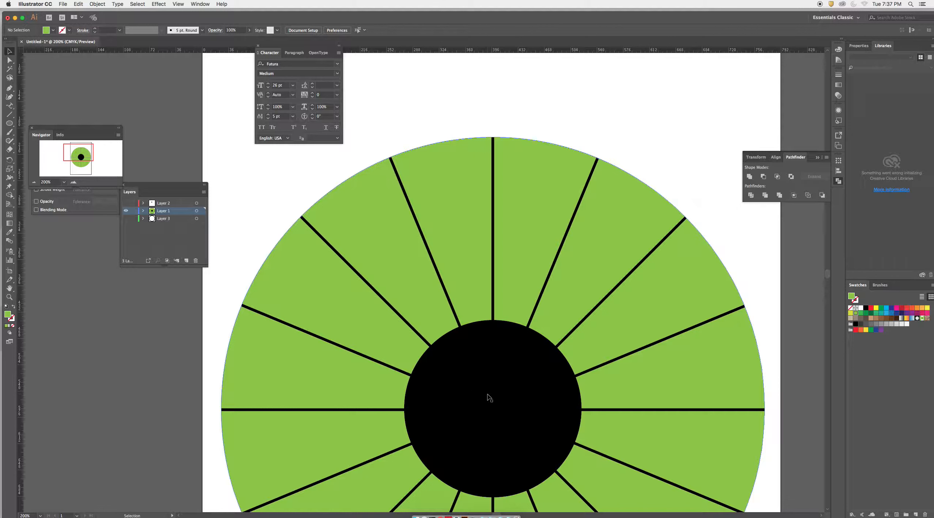
Step: Show Layer 3 and move its black ring artwork onto Layer 1 so it covers the wedges' outer ends
{"action": "left_click", "coordinate": [441, 194]}
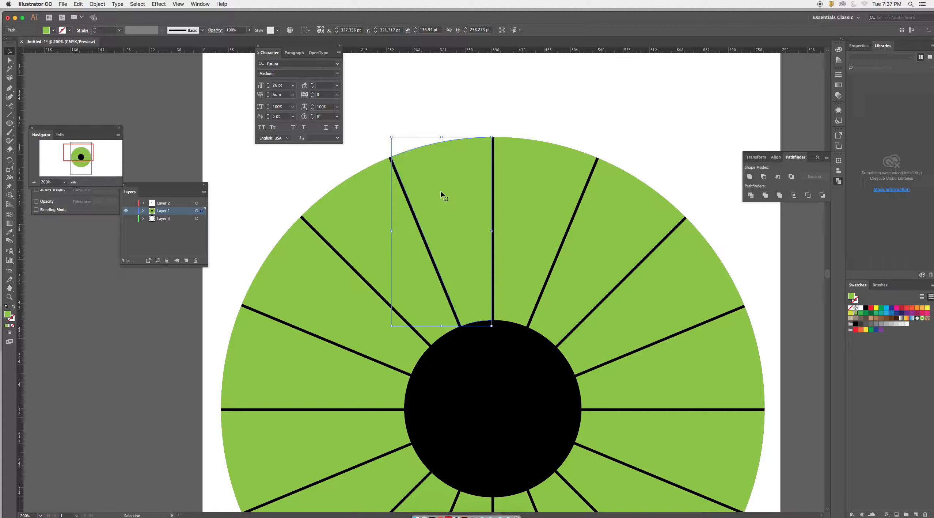
{"action": "left_click", "coordinate": [444, 127]}
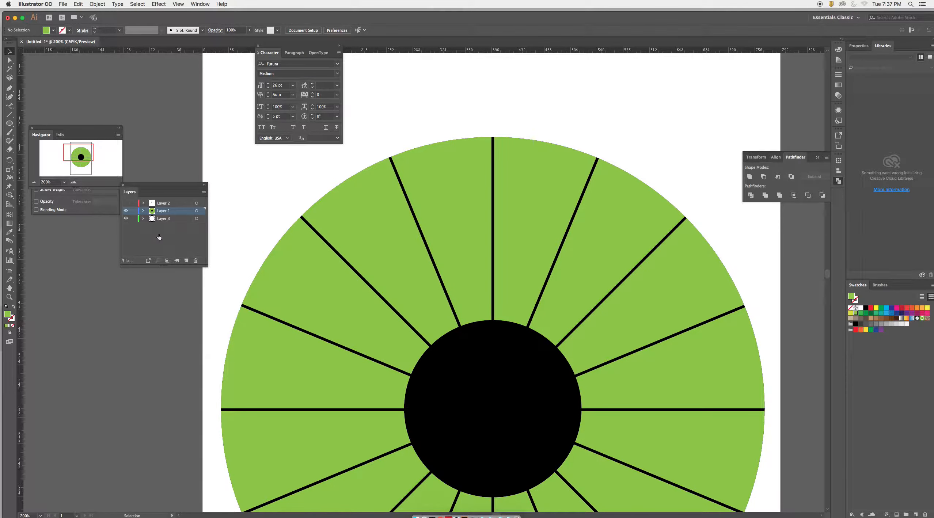
{"action": "left_click", "coordinate": [197, 219]}
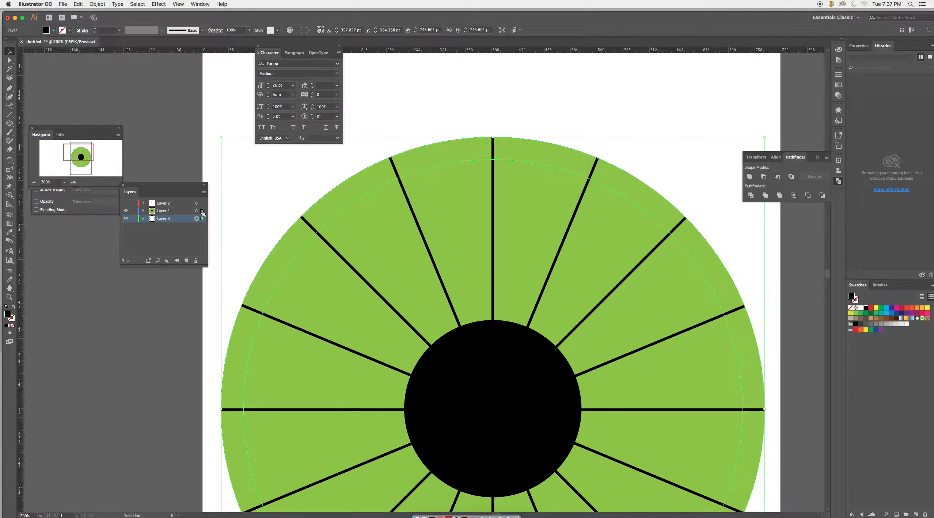
{"action": "left_click_drag", "start_coordinate": [203, 213], "coordinate": [202, 211]}
{"action": "left_click", "coordinate": [244, 233]}
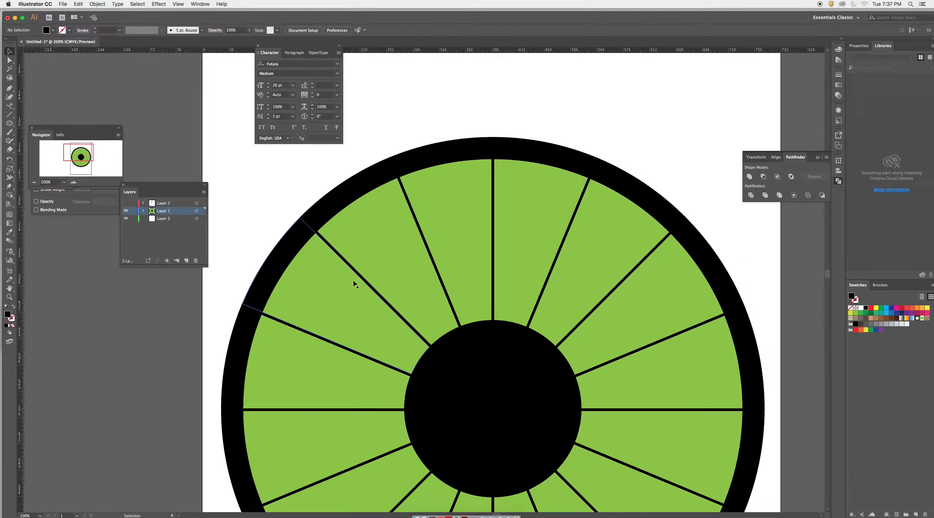
{"action": "key", "text": "super+minus"}
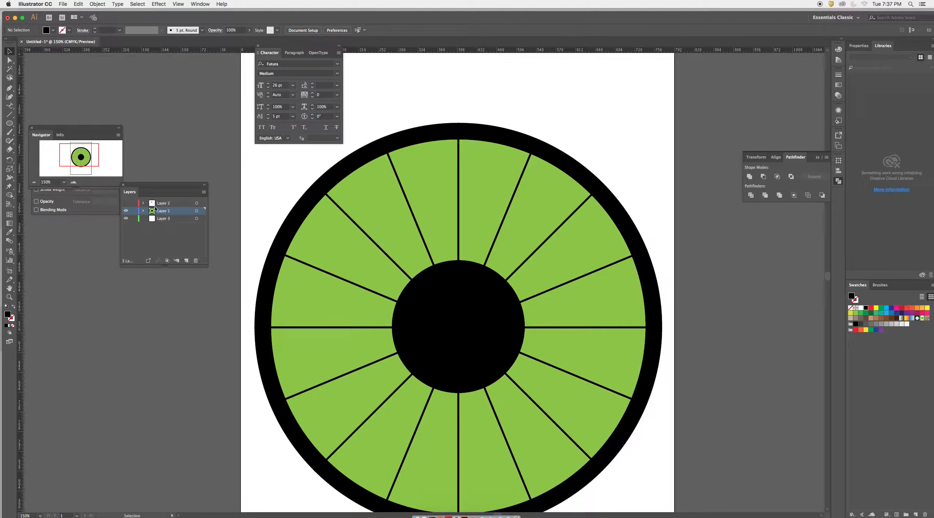
Step: Show Layer 2 with the names and portrait, and select an upper-left wedge to check its shape before deselecting it
{"action": "left_click", "coordinate": [126, 203]}
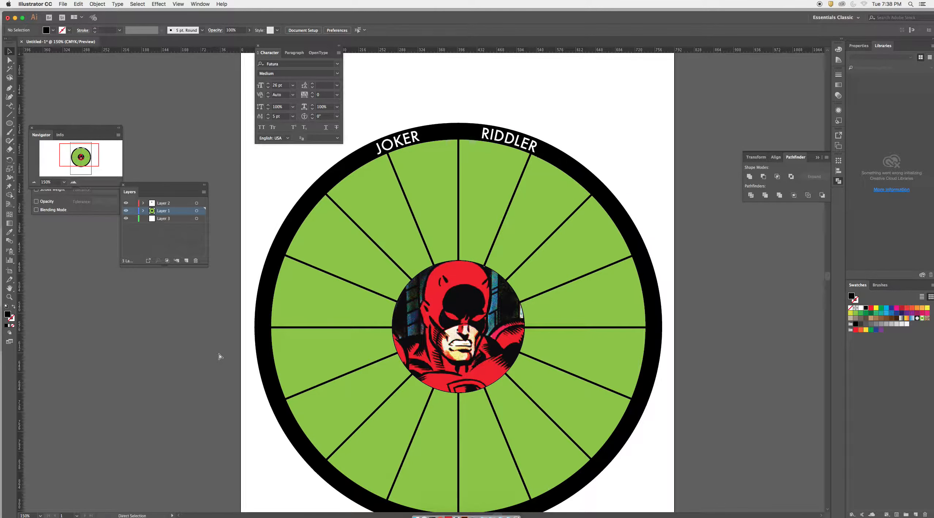
{"action": "scroll", "coordinate": [371, 265], "scroll_direction": "down", "scroll_amount": 3}
{"action": "scroll", "coordinate": [371, 266], "scroll_direction": "left", "scroll_amount": 2}
{"action": "left_click", "coordinate": [401, 186]}
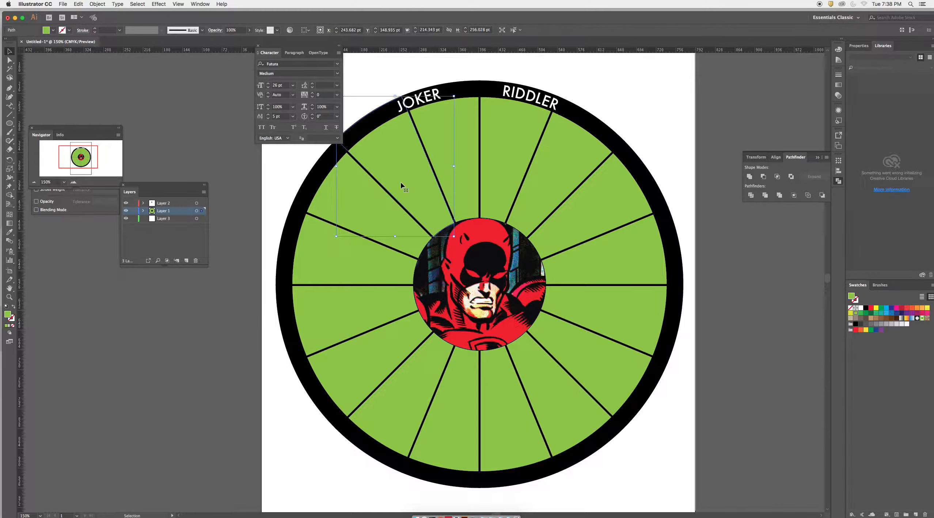
{"action": "left_click", "coordinate": [249, 274]}
{"action": "left_click_drag", "start_coordinate": [10, 123], "coordinate": [52, 125]}
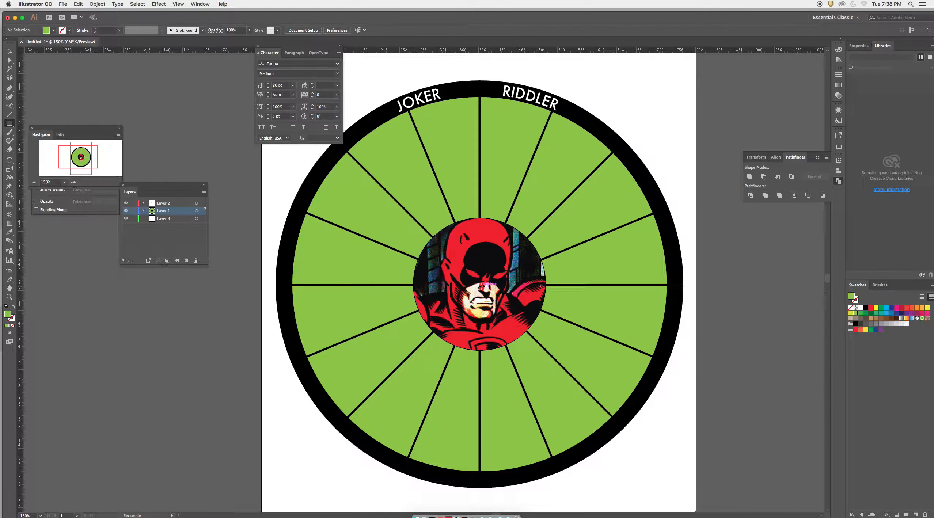
{"action": "left_click_drag", "start_coordinate": [481, 284], "coordinate": [538, 302]}
{"action": "key", "text": "Delete"}
Step: Try a green circle about 481 pt wide centred on the wheel behind the portrait, compare it with a wedge, and delete it
{"action": "left_click_drag", "start_coordinate": [9, 123], "coordinate": [37, 141]}
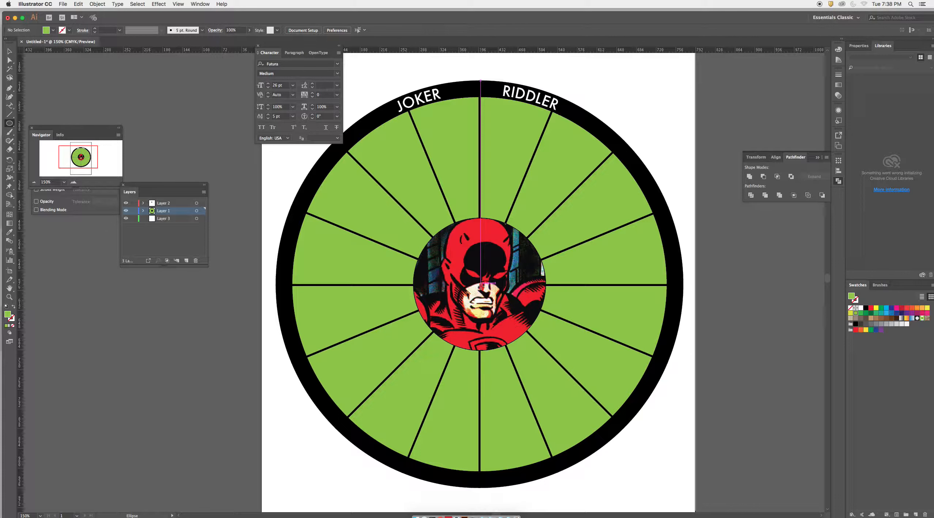
{"action": "left_click_drag", "start_coordinate": [481, 287], "coordinate": [613, 355]}
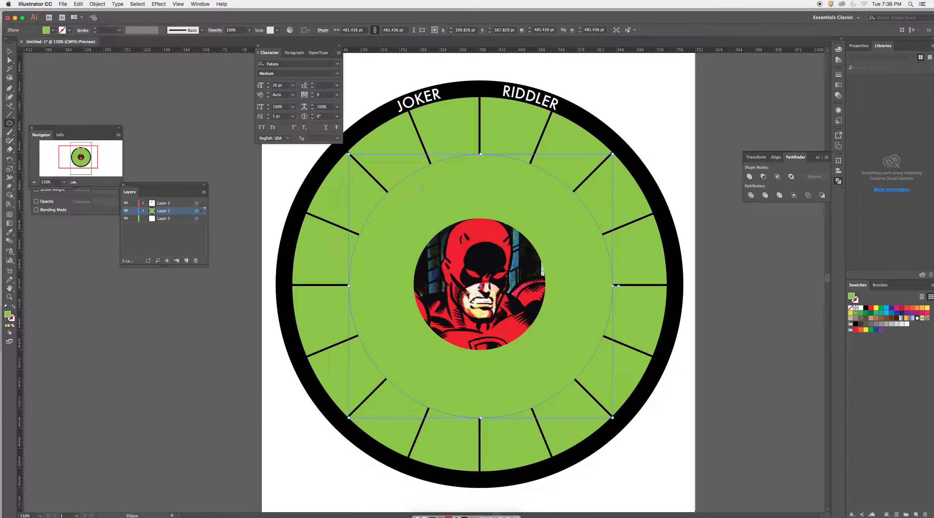
{"action": "key", "text": "v"}
{"action": "left_click", "coordinate": [378, 181]}
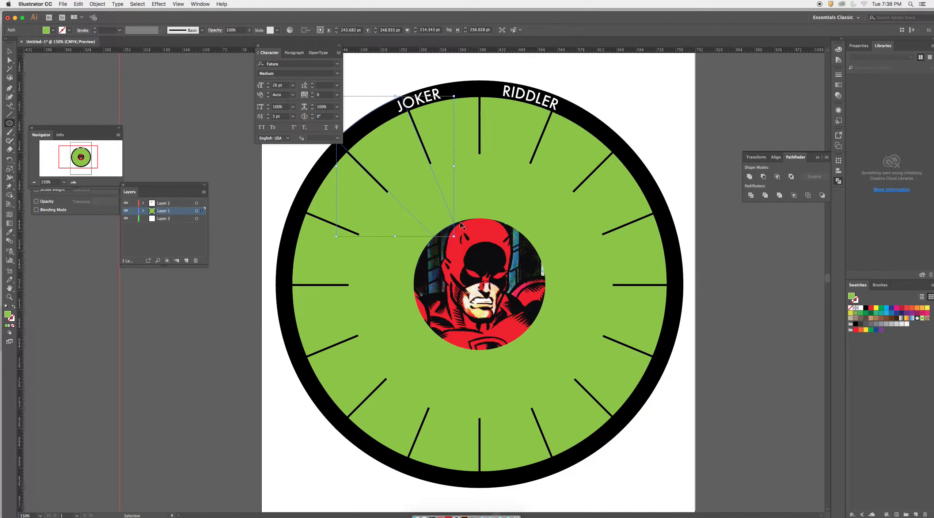
{"action": "key", "text": "l"}
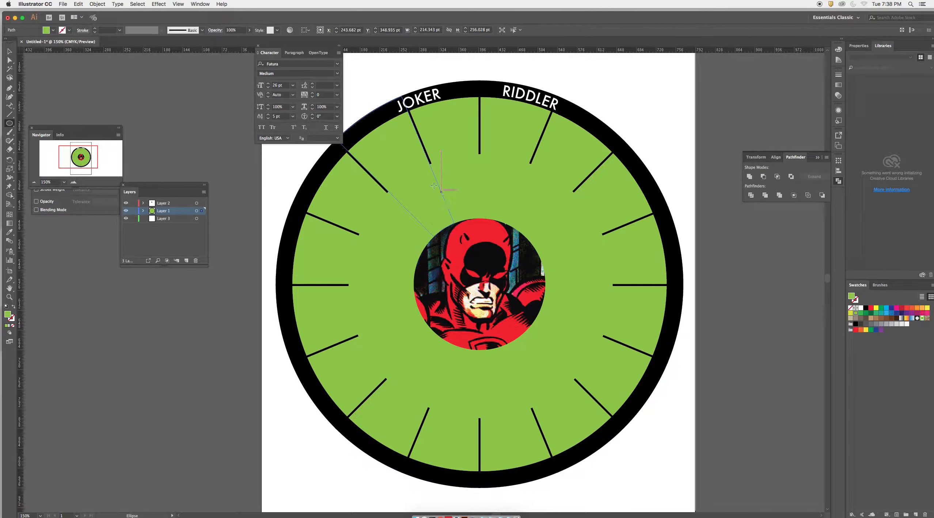
{"action": "key", "text": "v"}
{"action": "left_click", "coordinate": [479, 187], "text": "super"}
{"action": "key", "text": "Delete"}
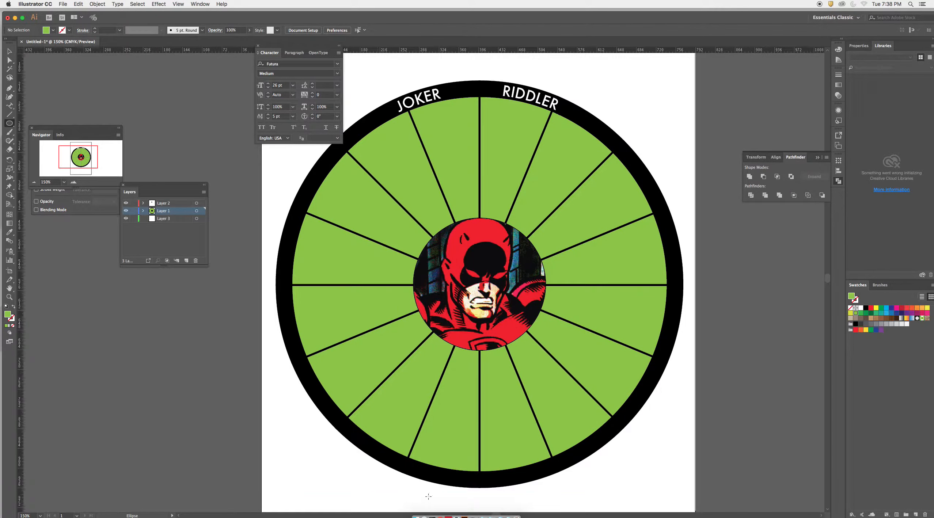
Step: Switch to Chrome, search Google for "Jester Daredevil foe" and open the image result showing the green-hooded Jester
{"action": "left_click", "coordinate": [444, 512]}
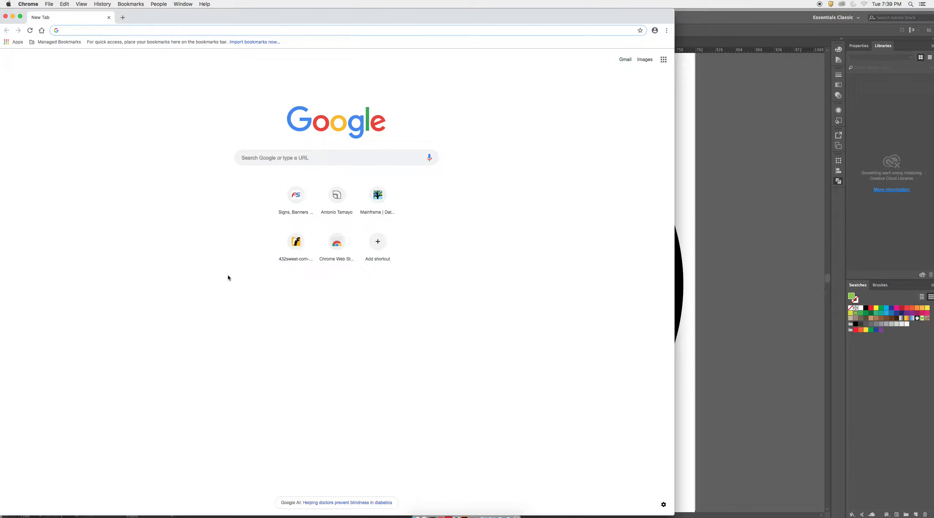
{"action": "left_click", "coordinate": [312, 160]}
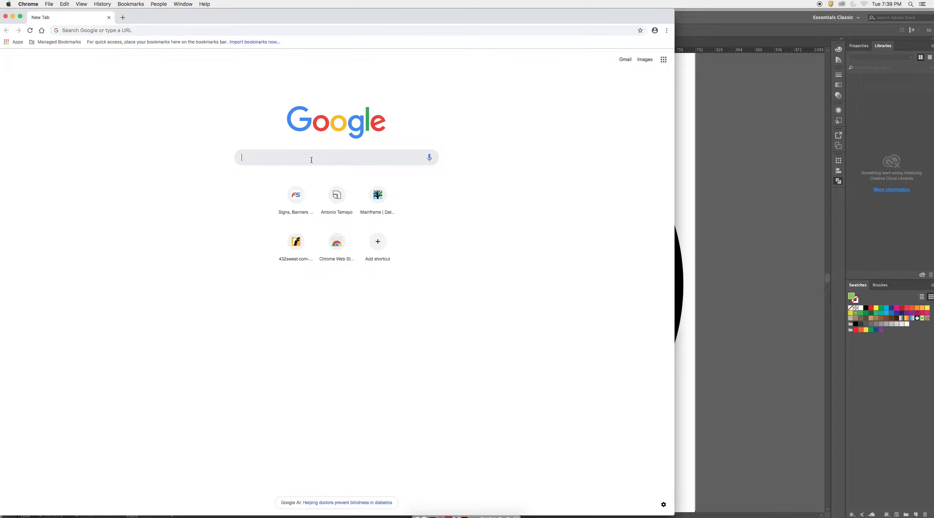
{"action": "type", "text": "Jester"}
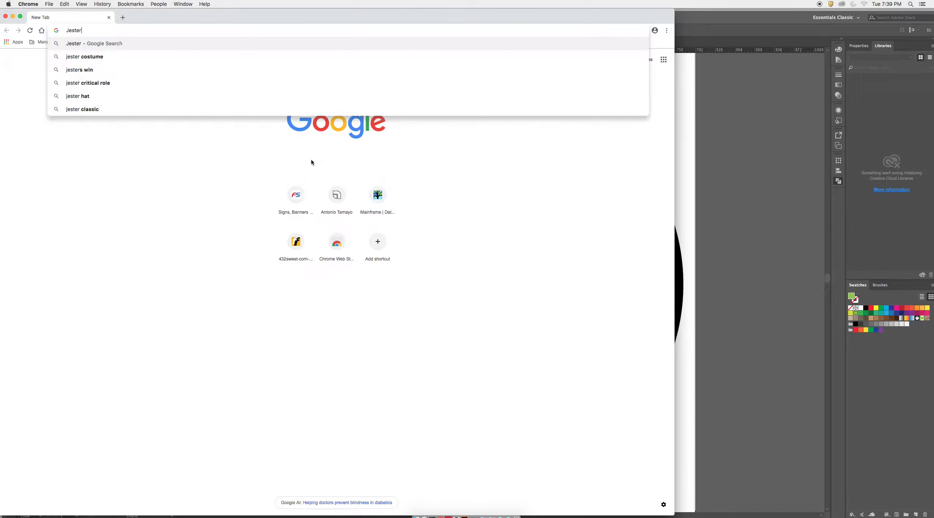
{"action": "type", "text": " D"}
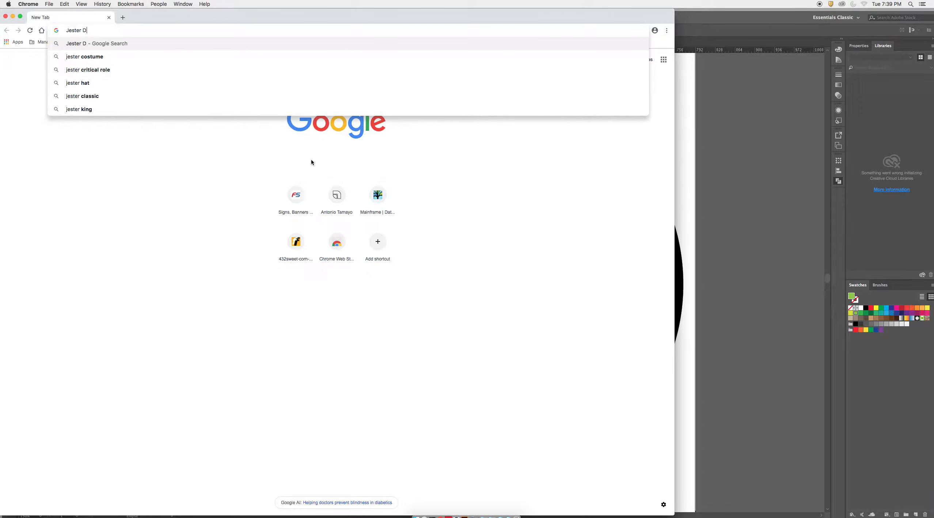
{"action": "type", "text": "aredevil fo"}
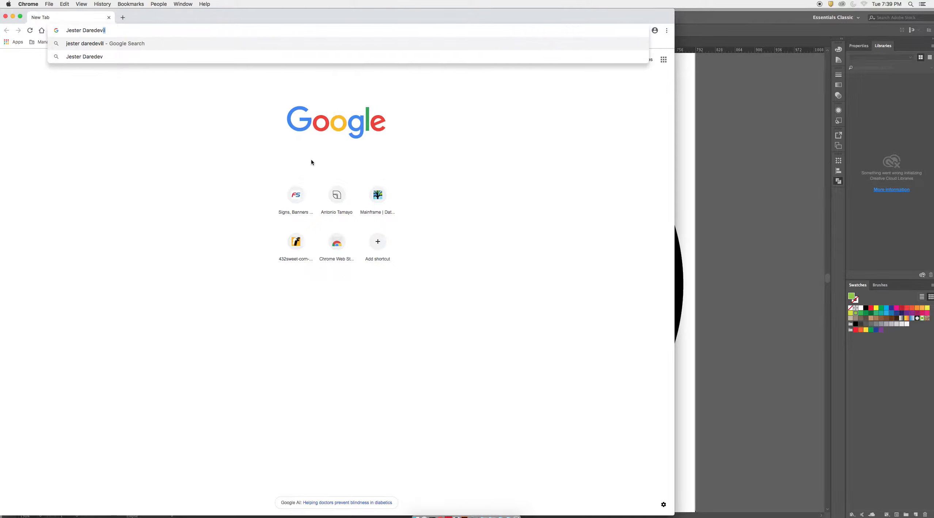
{"action": "type", "text": "e"}
{"action": "key", "text": "Return"}
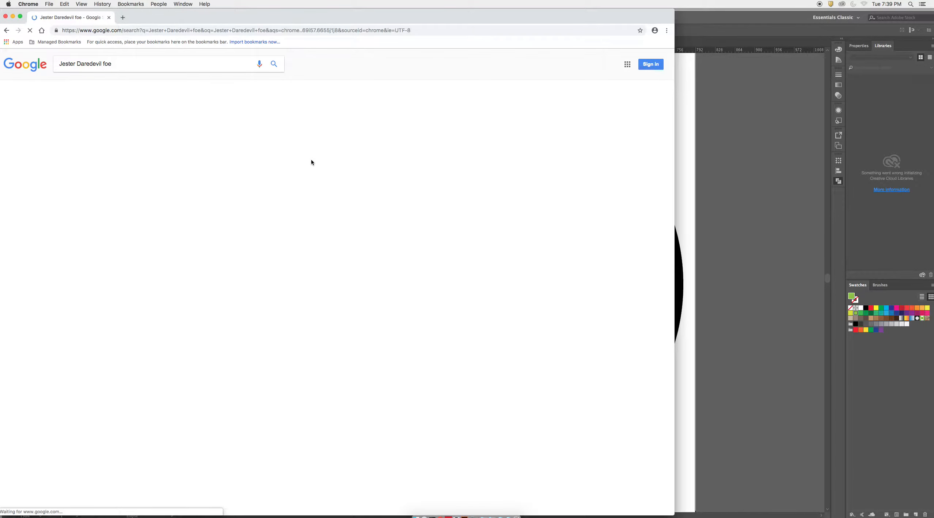
{"action": "left_click", "coordinate": [115, 302]}
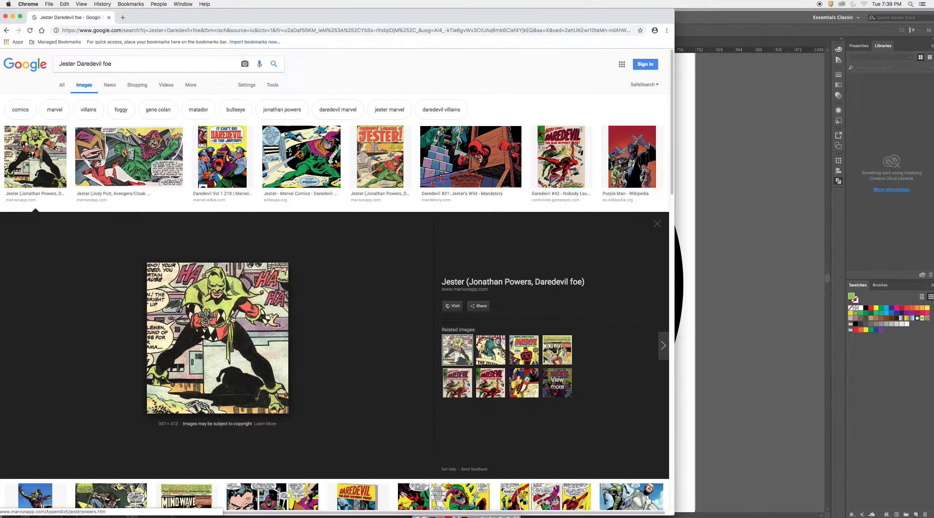
Step: Open the Jester image's source page, look through it and close its tab
{"action": "left_click", "coordinate": [212, 309]}
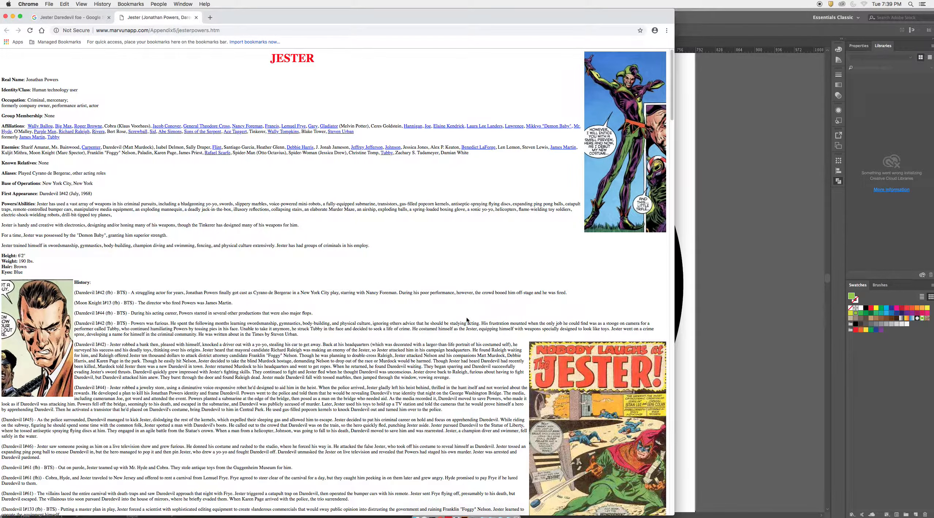
{"action": "scroll", "coordinate": [463, 312], "scroll_direction": "down", "scroll_amount": 15}
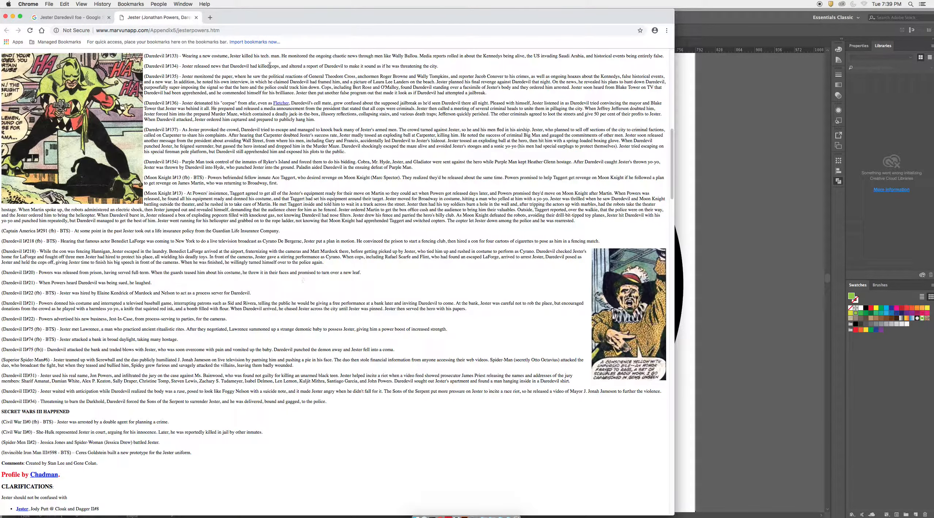
{"action": "left_click_drag", "start_coordinate": [226, 15], "coordinate": [669, 91]}
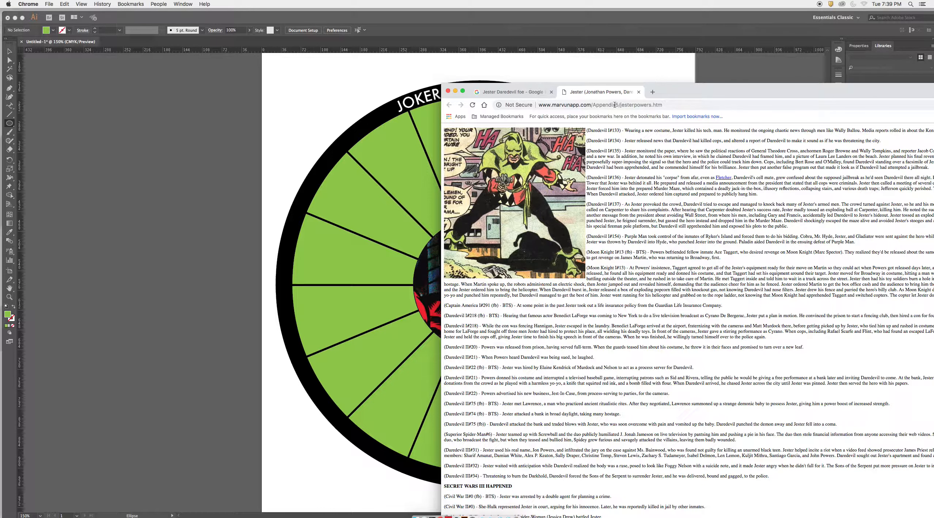
{"action": "left_click", "coordinate": [639, 91]}
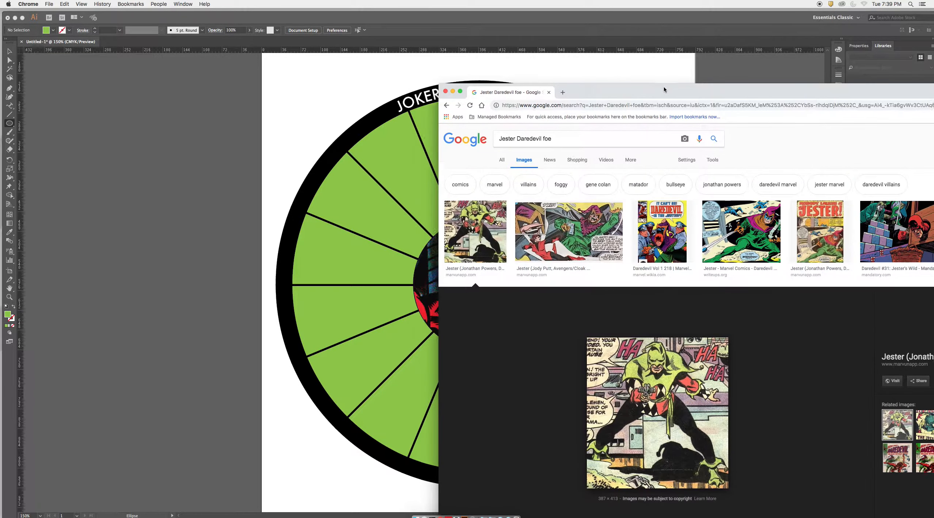
Step: Place the Jester image from the search result beside the wheel in Illustrator and put the browser window away
{"action": "left_click_drag", "start_coordinate": [665, 90], "coordinate": [432, 29]}
{"action": "left_click_drag", "start_coordinate": [424, 351], "coordinate": [175, 376]}
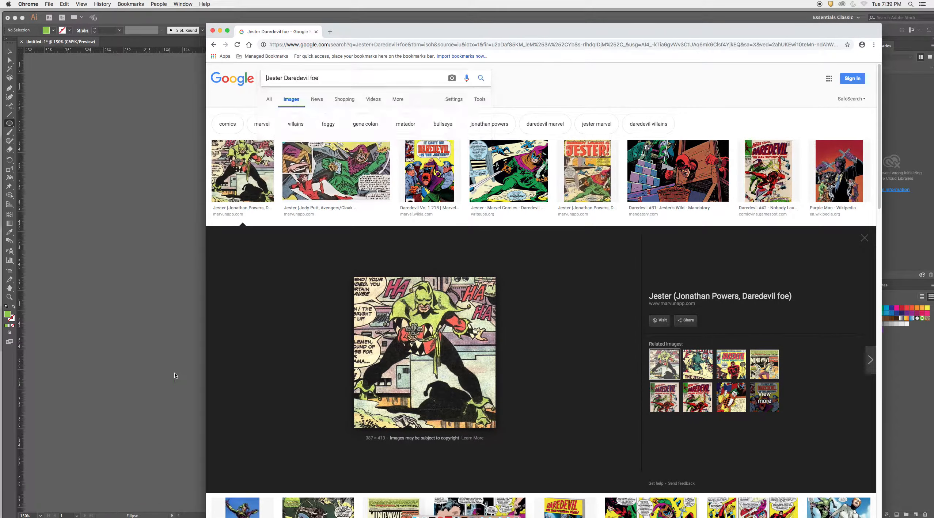
{"action": "left_click", "coordinate": [220, 30]}
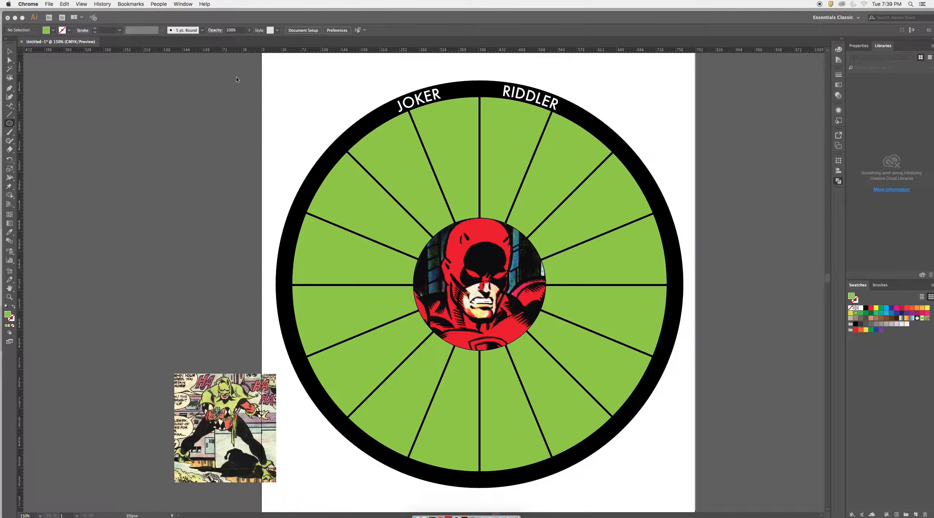
Step: Move the Jester image over the Joker wedge, tilt it to the wedge's angle and enlarge it to about 359 by 375 pt overall
{"action": "left_click_drag", "start_coordinate": [244, 443], "coordinate": [458, 160]}
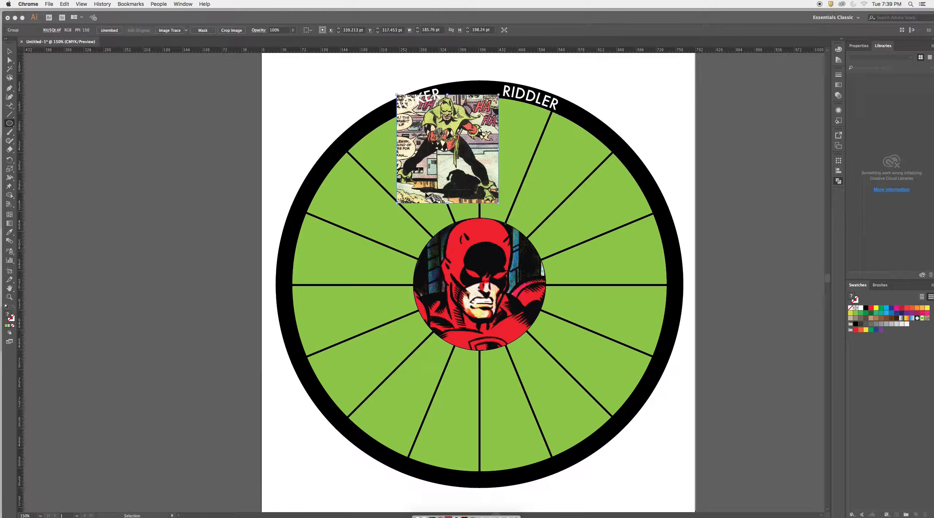
{"action": "left_click", "coordinate": [397, 205]}
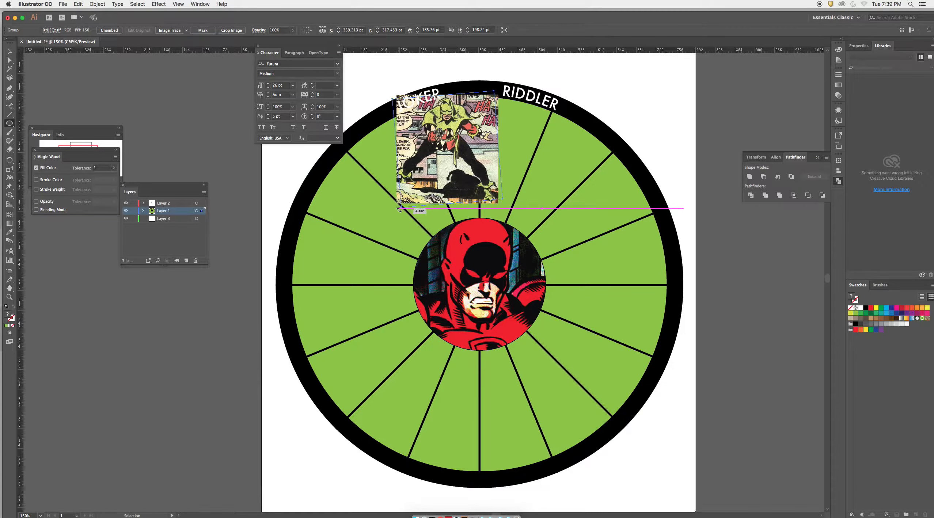
{"action": "left_click_drag", "start_coordinate": [394, 204], "coordinate": [407, 213]}
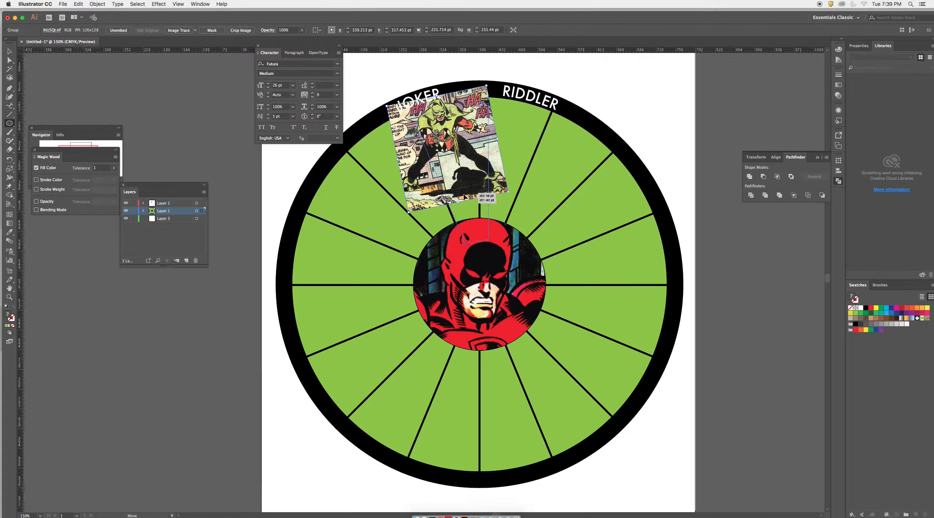
{"action": "left_click", "coordinate": [483, 197]}
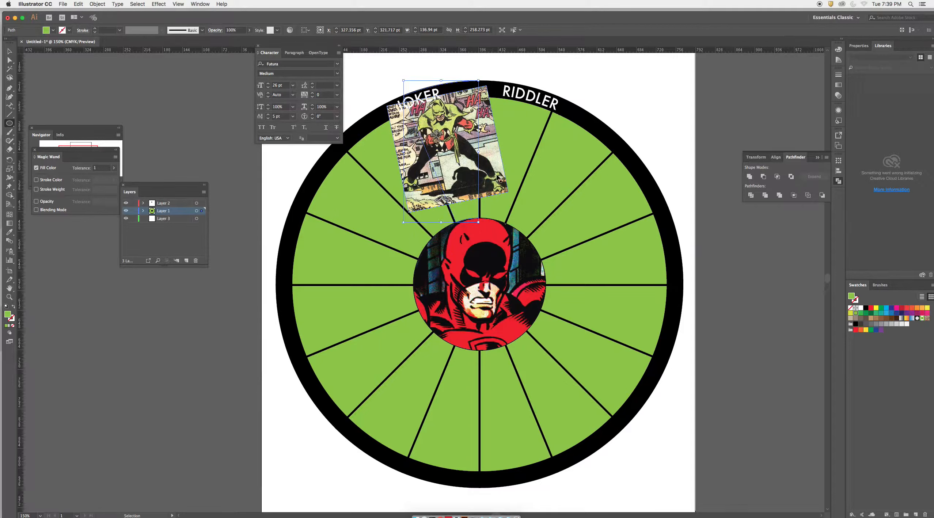
{"action": "left_click_drag", "start_coordinate": [479, 124], "coordinate": [485, 148]}
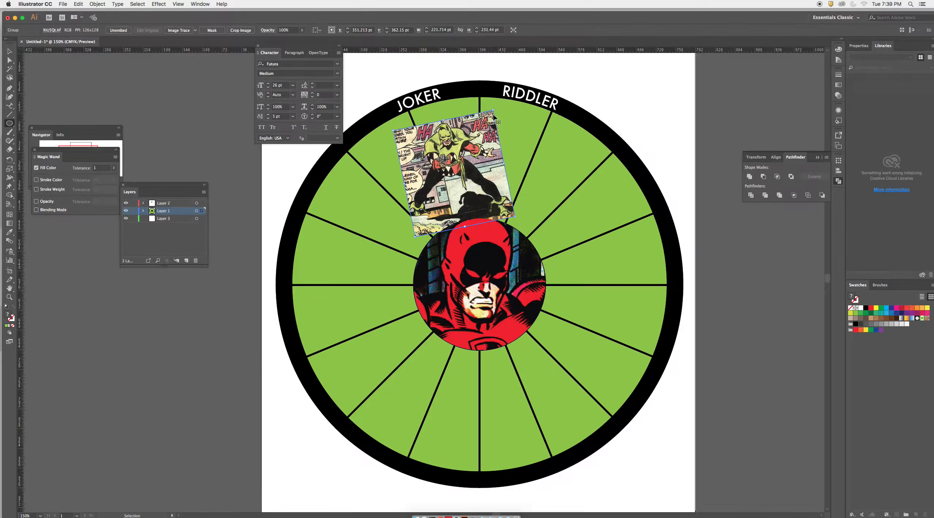
{"action": "left_click_drag", "start_coordinate": [494, 109], "coordinate": [522, 72]}
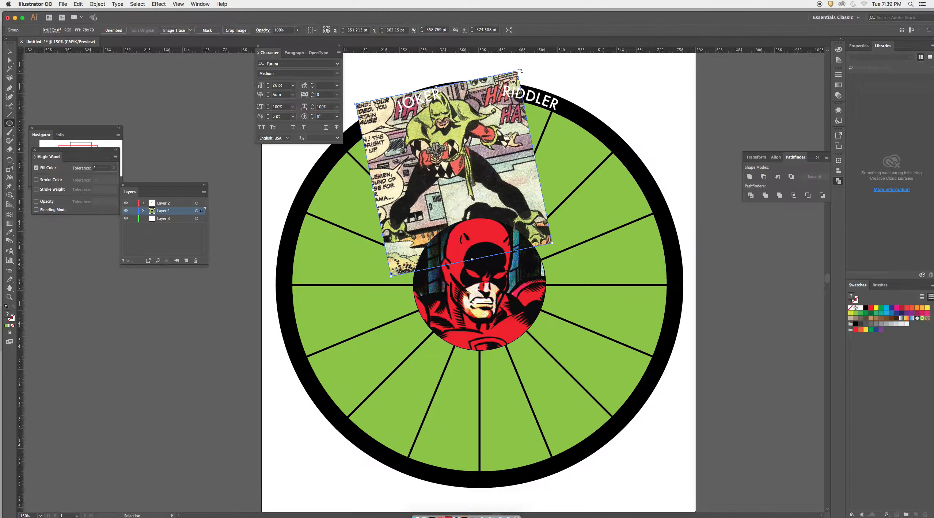
Step: Send the Jester image behind the wheel and clip it to the green wedge under JOKER with a clipping mask
{"action": "right_click", "coordinate": [495, 112]}
{"action": "mouse_move", "coordinate": [515, 192]}
{"action": "left_click", "coordinate": [583, 212]}
{"action": "left_click", "coordinate": [463, 158], "text": "shift"}
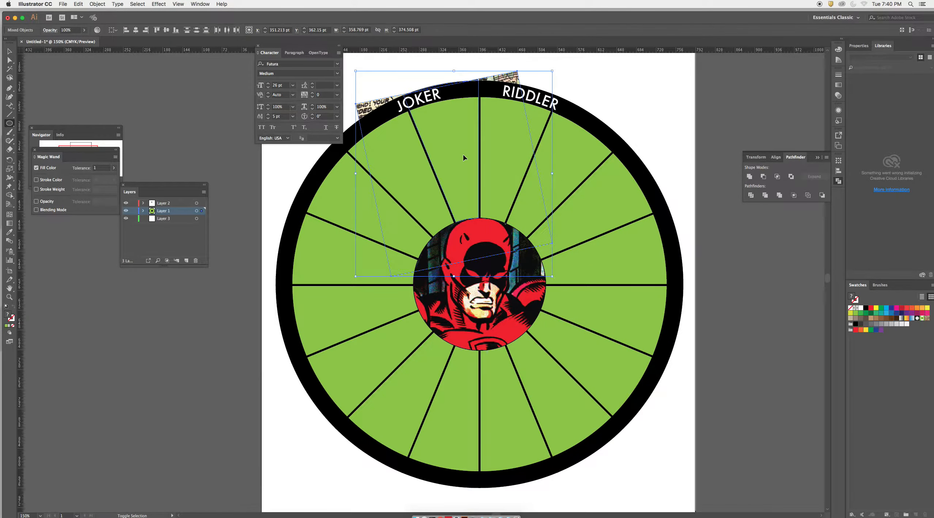
{"action": "key", "text": "super+7"}
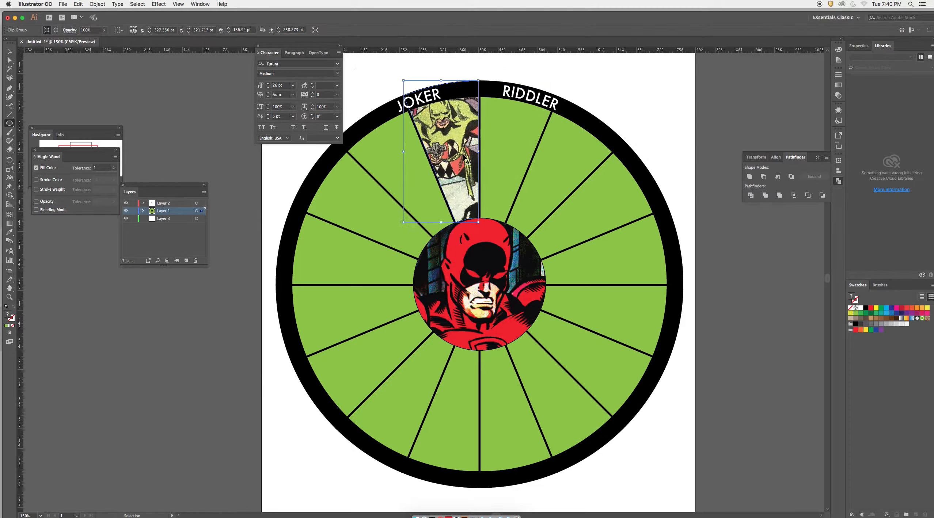
Step: Shift the Jester picture down and slightly right inside its wedge mask so the head is fully framed
{"action": "key", "text": "super+shift+a"}
{"action": "key", "text": "a"}
{"action": "left_click_drag", "start_coordinate": [454, 138], "coordinate": [463, 148]}
{"action": "left_click", "coordinate": [624, 145]}
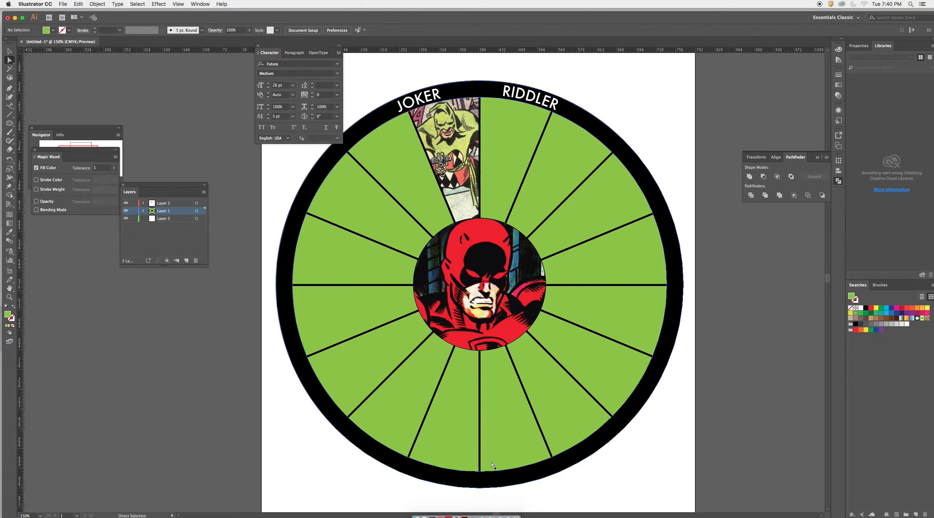
Step: Draw a tall green rectangle about 130 by 628 pt from the wheel's left edge down to near the page bottom, clear of the Character panel
{"action": "key", "text": "super+0"}
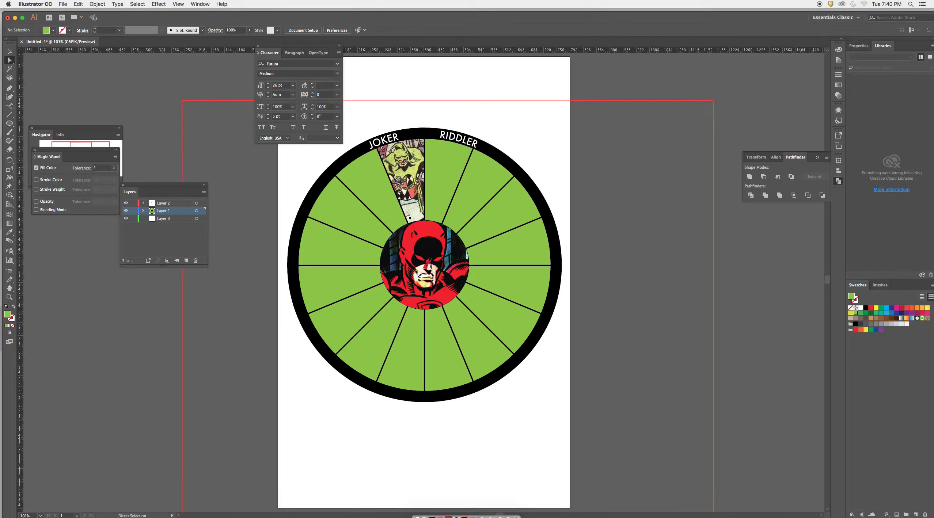
{"action": "left_click_drag", "start_coordinate": [323, 49], "coordinate": [181, 114]}
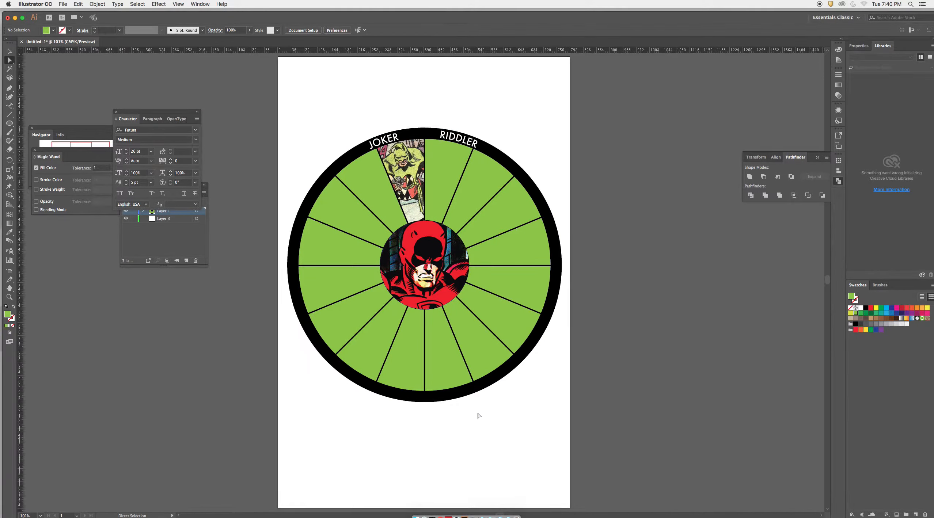
{"action": "left_click", "coordinate": [10, 123]}
{"action": "left_click_drag", "start_coordinate": [289, 269], "coordinate": [336, 500]}
Step: Draw a black circle about 768 pt wide centred on the wheel, slightly larger than its outer ring
{"action": "left_click", "coordinate": [370, 395]}
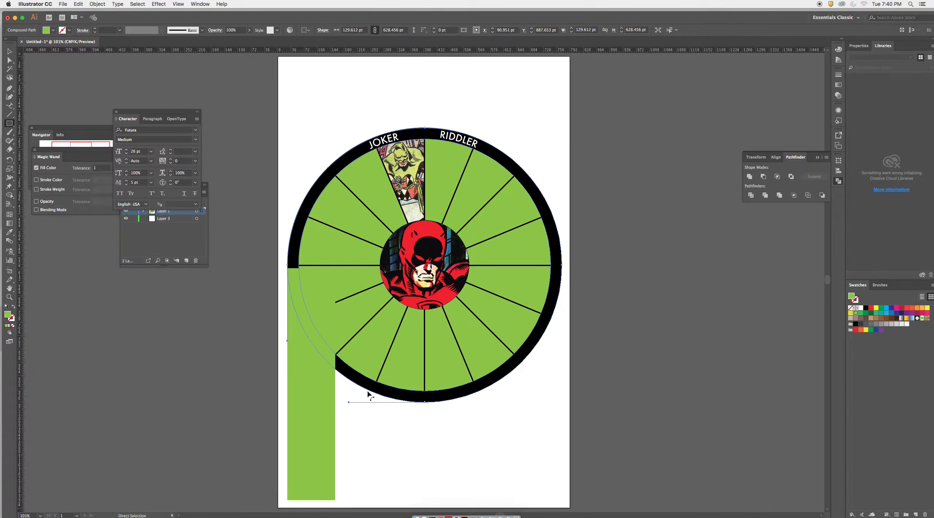
{"action": "left_click", "coordinate": [256, 365], "text": "super"}
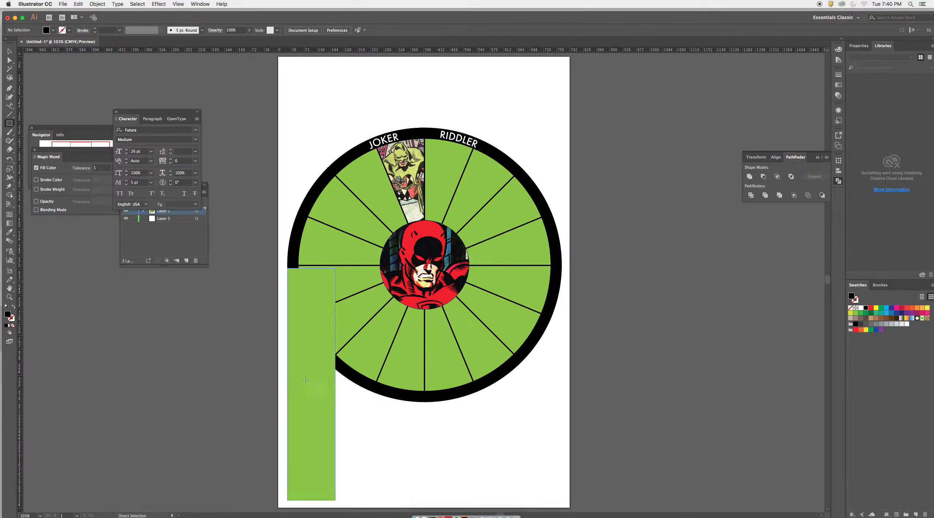
{"action": "left_click_drag", "start_coordinate": [9, 129], "coordinate": [40, 141]}
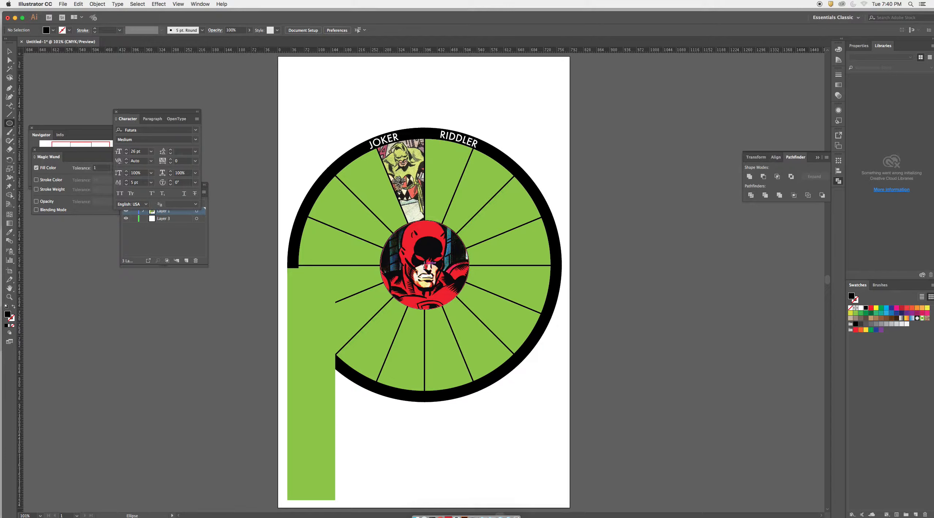
{"action": "left_click_drag", "start_coordinate": [424, 265], "coordinate": [524, 307]}
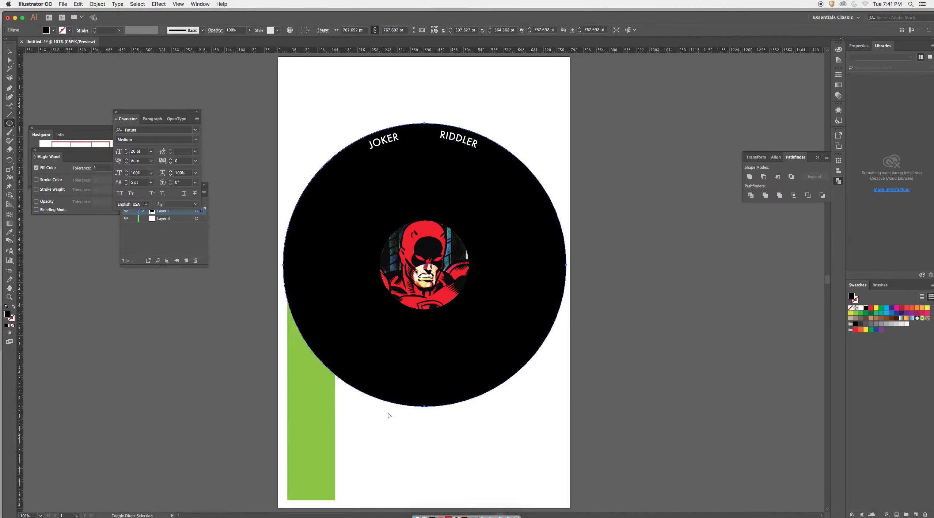
Step: Subtract the large black circle from the green rectangle so its upper edge curves around the wheel
{"action": "left_click", "coordinate": [328, 421], "text": "super"}
{"action": "left_click", "coordinate": [443, 182], "text": "shift+super"}
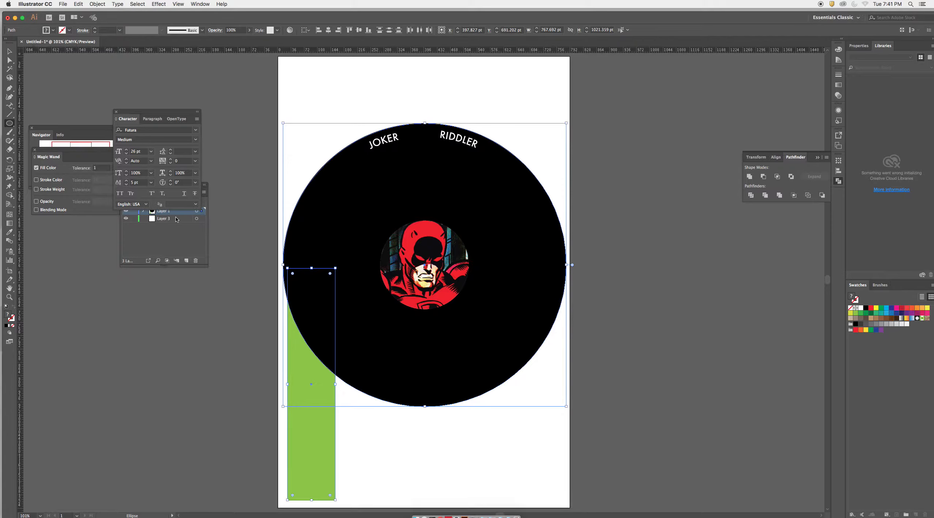
{"action": "left_click", "coordinate": [763, 177]}
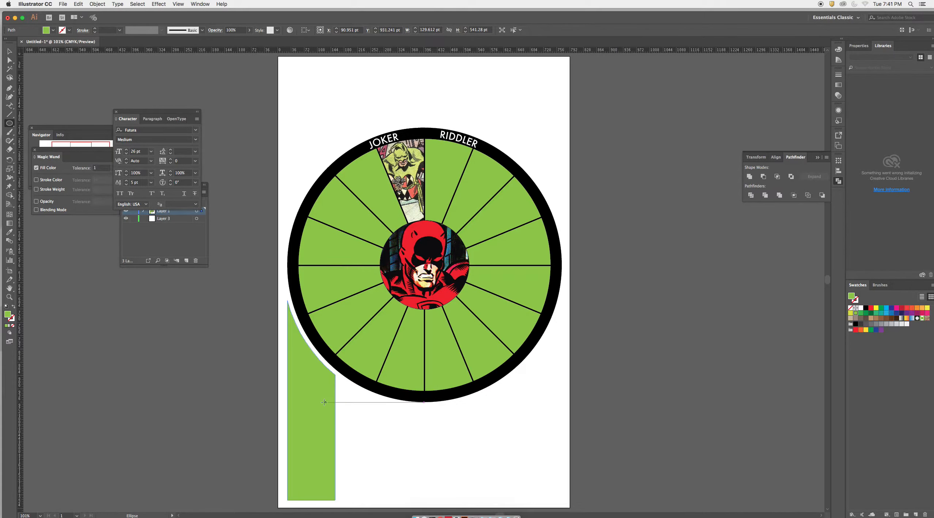
{"action": "key", "text": "super"}
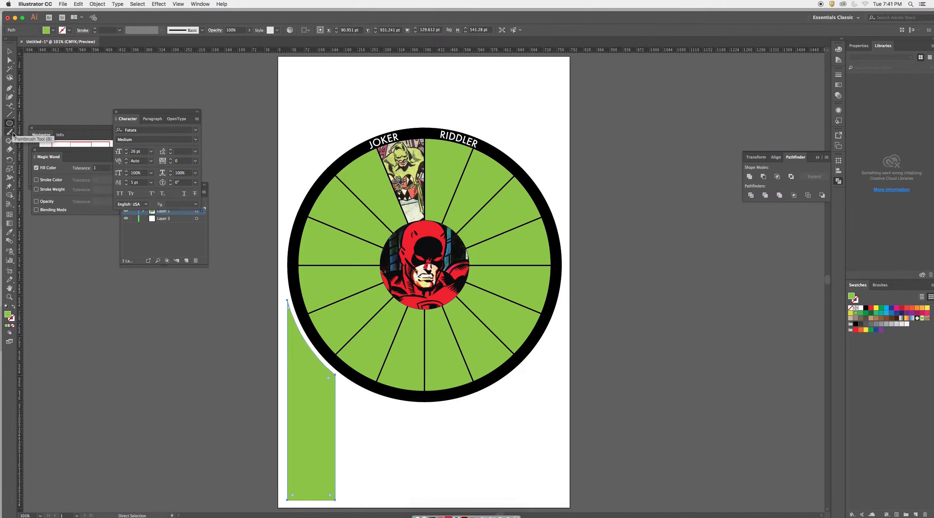
Step: Convert the curved green shape into an area type frame filled with Lorem ipsum placeholder text
{"action": "left_click_drag", "start_coordinate": [10, 106], "coordinate": [48, 115]}
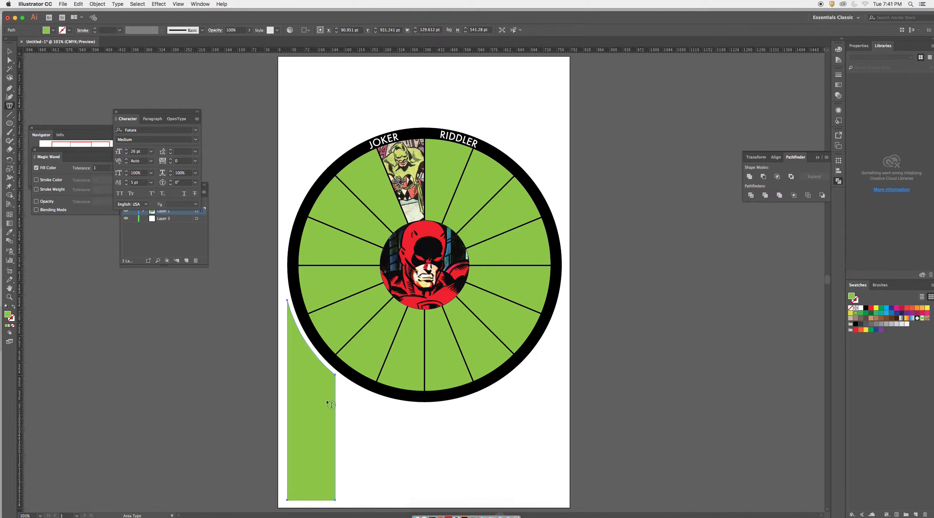
{"action": "left_click", "coordinate": [311, 364]}
{"action": "left_click", "coordinate": [527, 280]}
{"action": "left_click", "coordinate": [299, 342]}
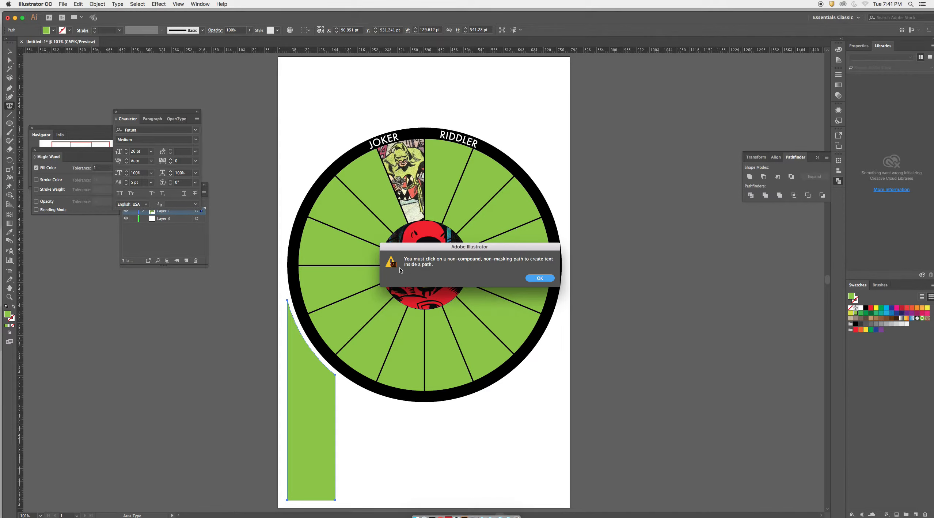
{"action": "left_click", "coordinate": [540, 279]}
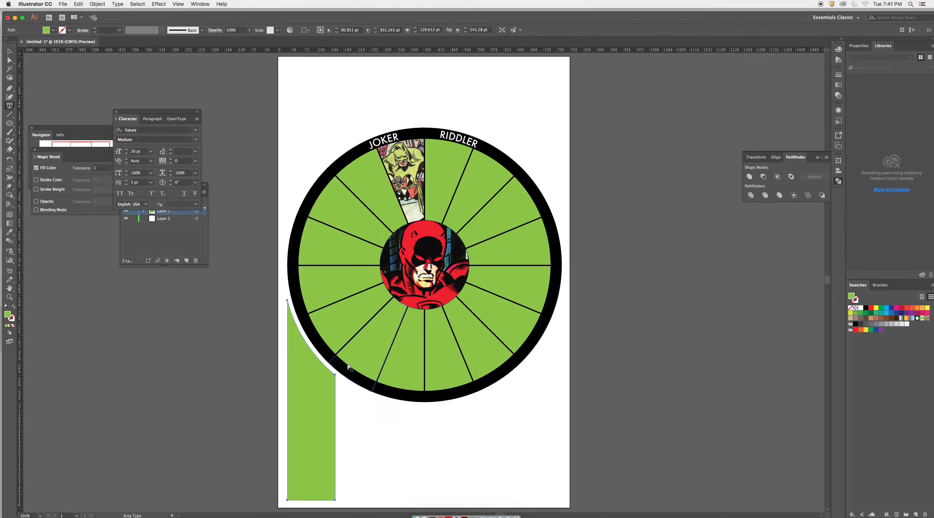
{"action": "left_click", "coordinate": [307, 364]}
{"action": "left_click", "coordinate": [106, 5]}
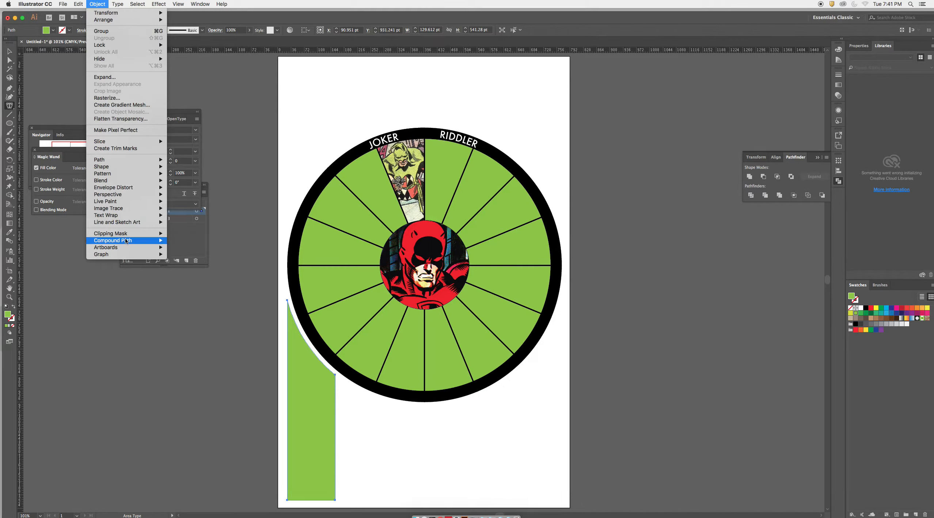
{"action": "mouse_move", "coordinate": [126, 242]}
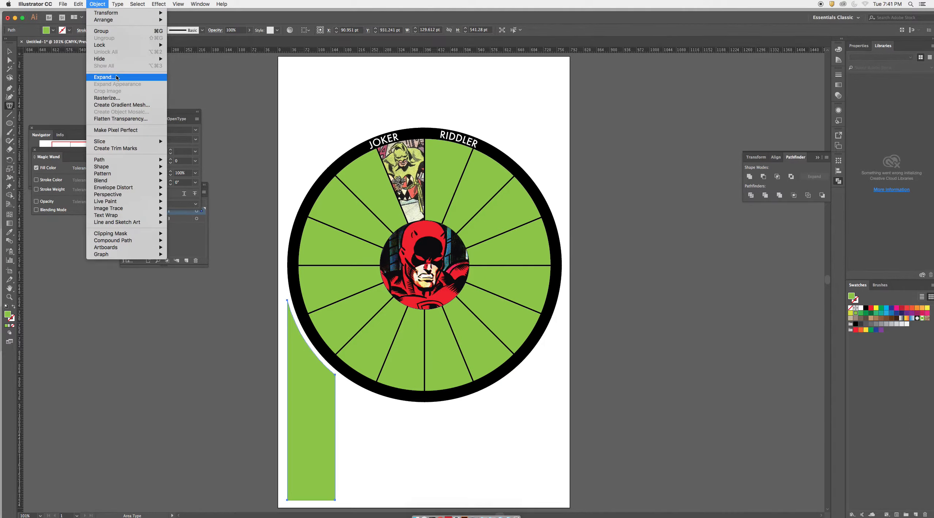
{"action": "left_click", "coordinate": [102, 4]}
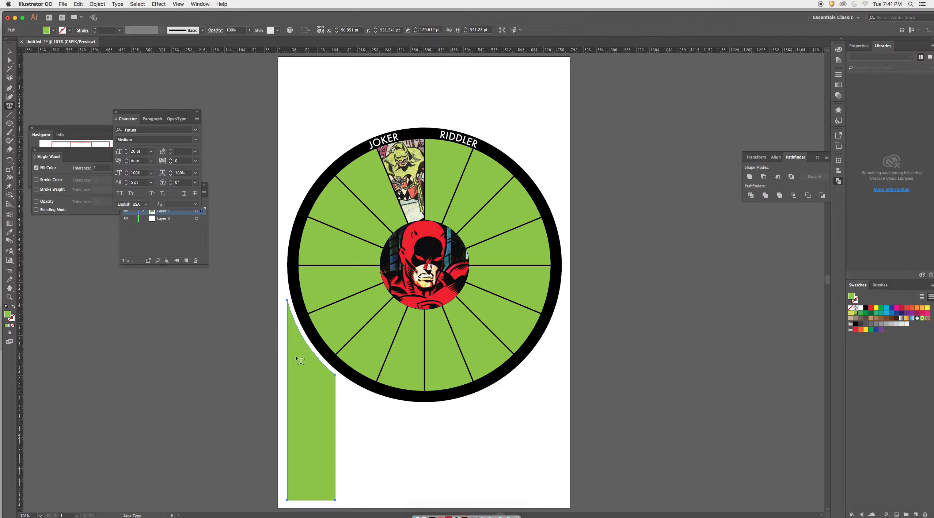
{"action": "left_click", "coordinate": [341, 417]}
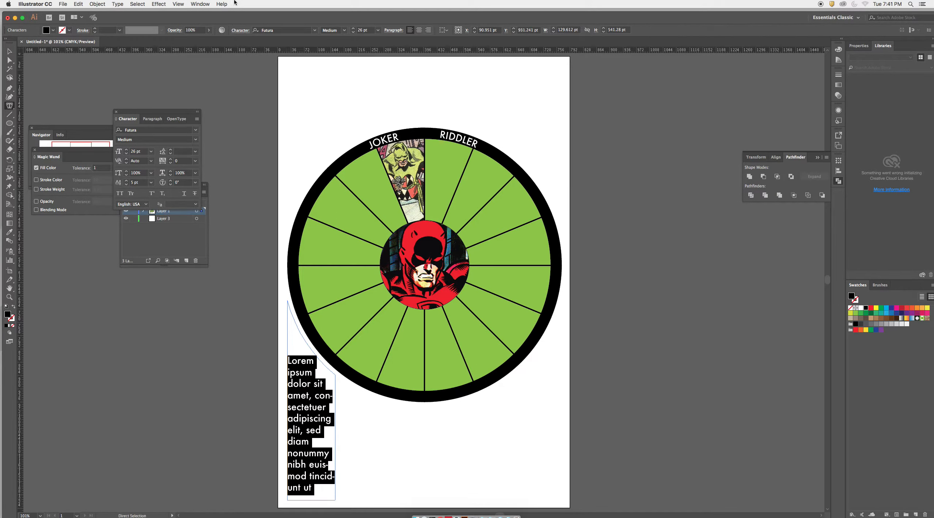
Step: Set the placeholder text to 9 pt, align it right and deselect it
{"action": "left_click", "coordinate": [353, 32]}
{"action": "left_click", "coordinate": [354, 32]}
{"action": "left_click", "coordinate": [353, 32]}
{"action": "left_click", "coordinate": [354, 32]}
{"action": "left_click", "coordinate": [353, 32]}
{"action": "left_click", "coordinate": [353, 33]}
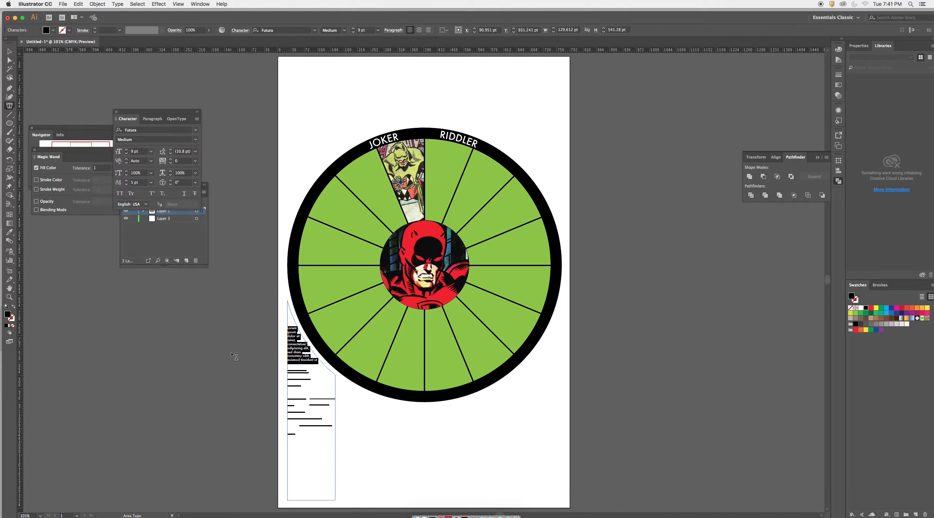
{"action": "left_click", "coordinate": [429, 30]}
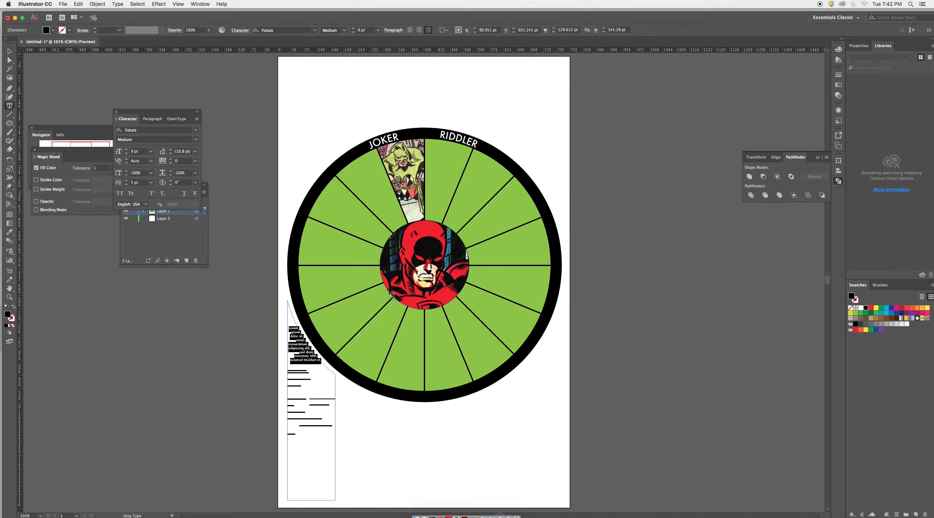
{"action": "left_click", "coordinate": [210, 356], "text": "super"}
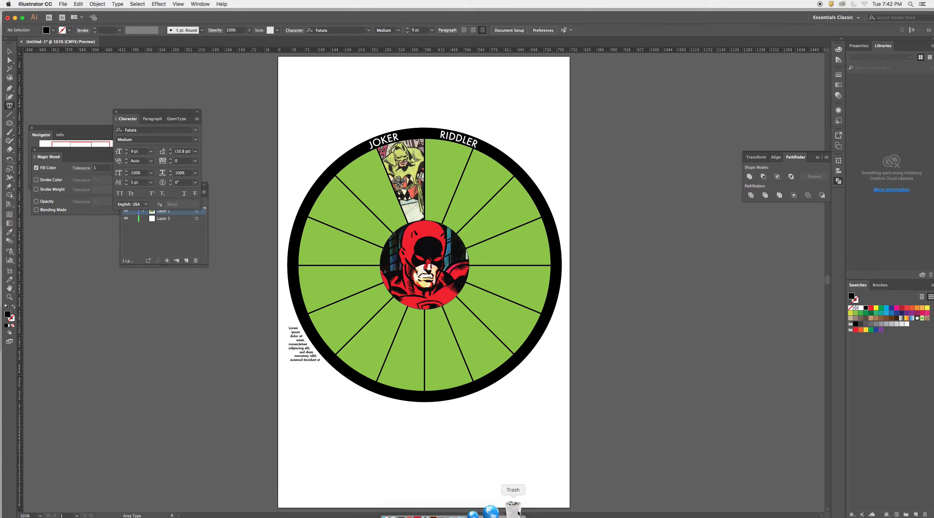
Step: Empty the Mac's Trash permanently
{"action": "right_click", "coordinate": [519, 513]}
{"action": "left_click", "coordinate": [521, 489]}
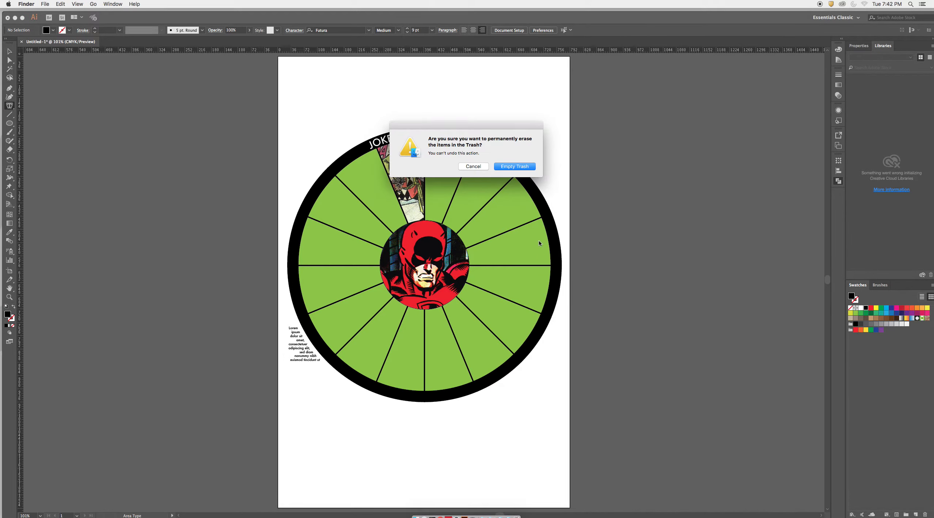
{"action": "left_click", "coordinate": [505, 164]}
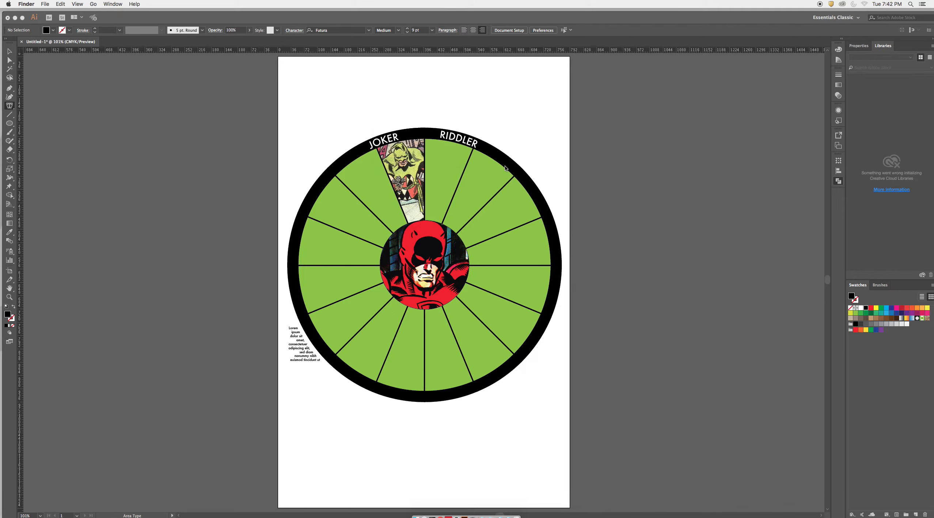